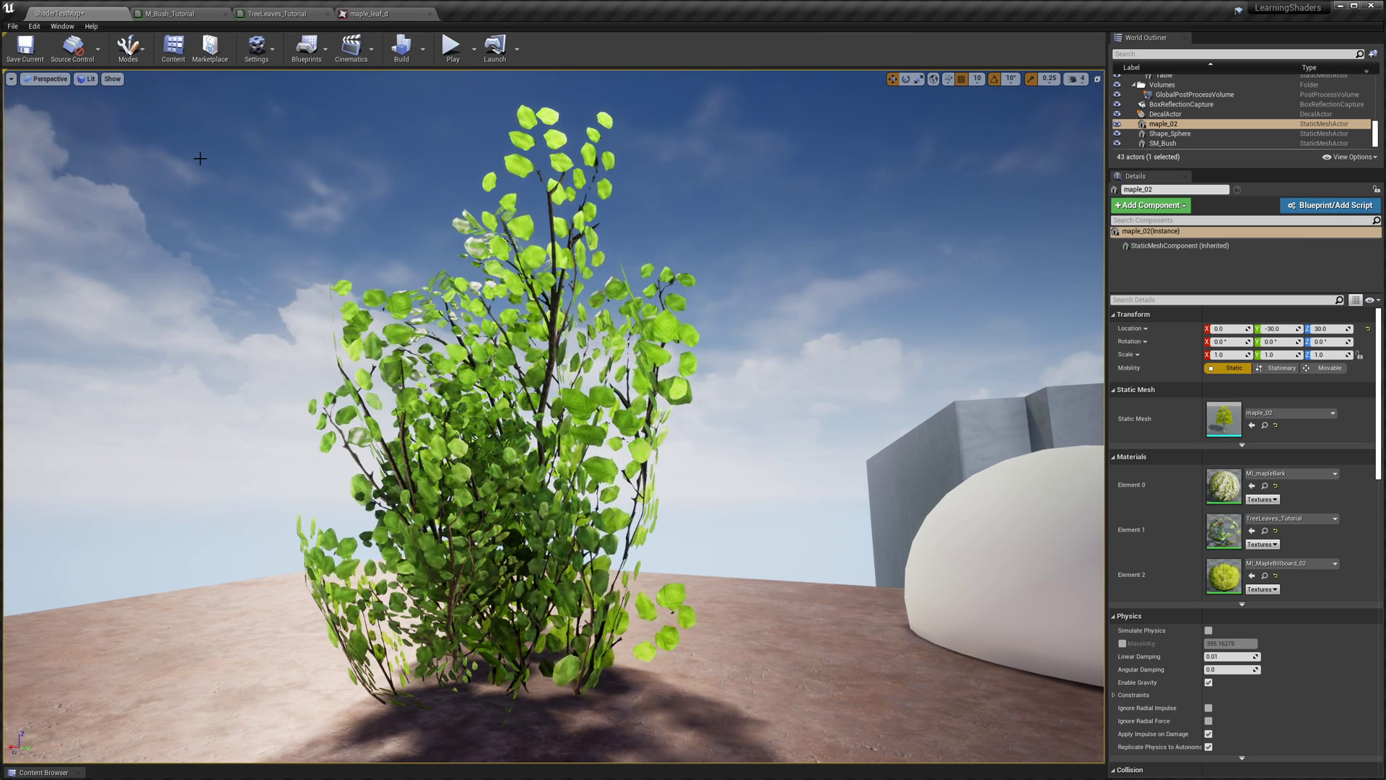
# - Bring up the M_Bush_Tutorial material graph with its texture, wind and foliage nodes
pyautogui.click(157, 17)
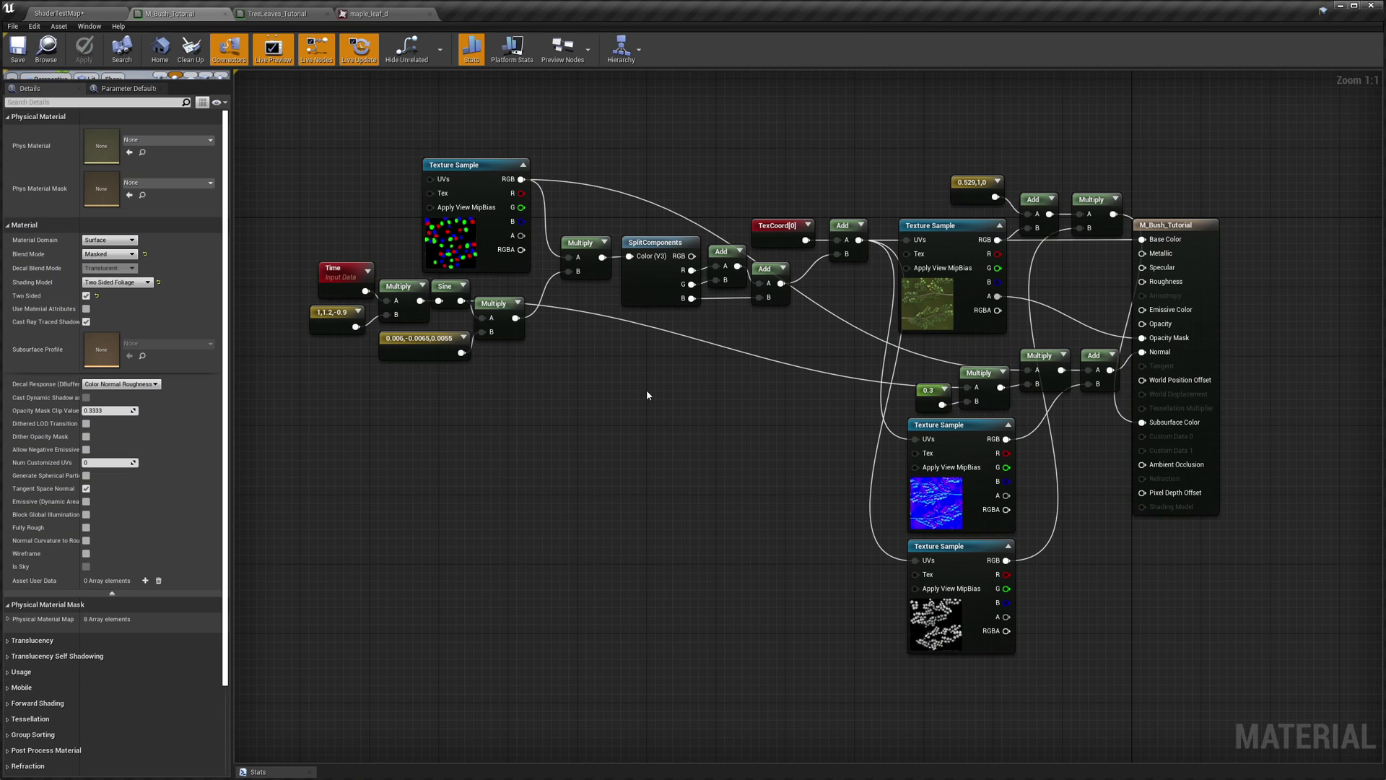
pyautogui.click(958, 550)
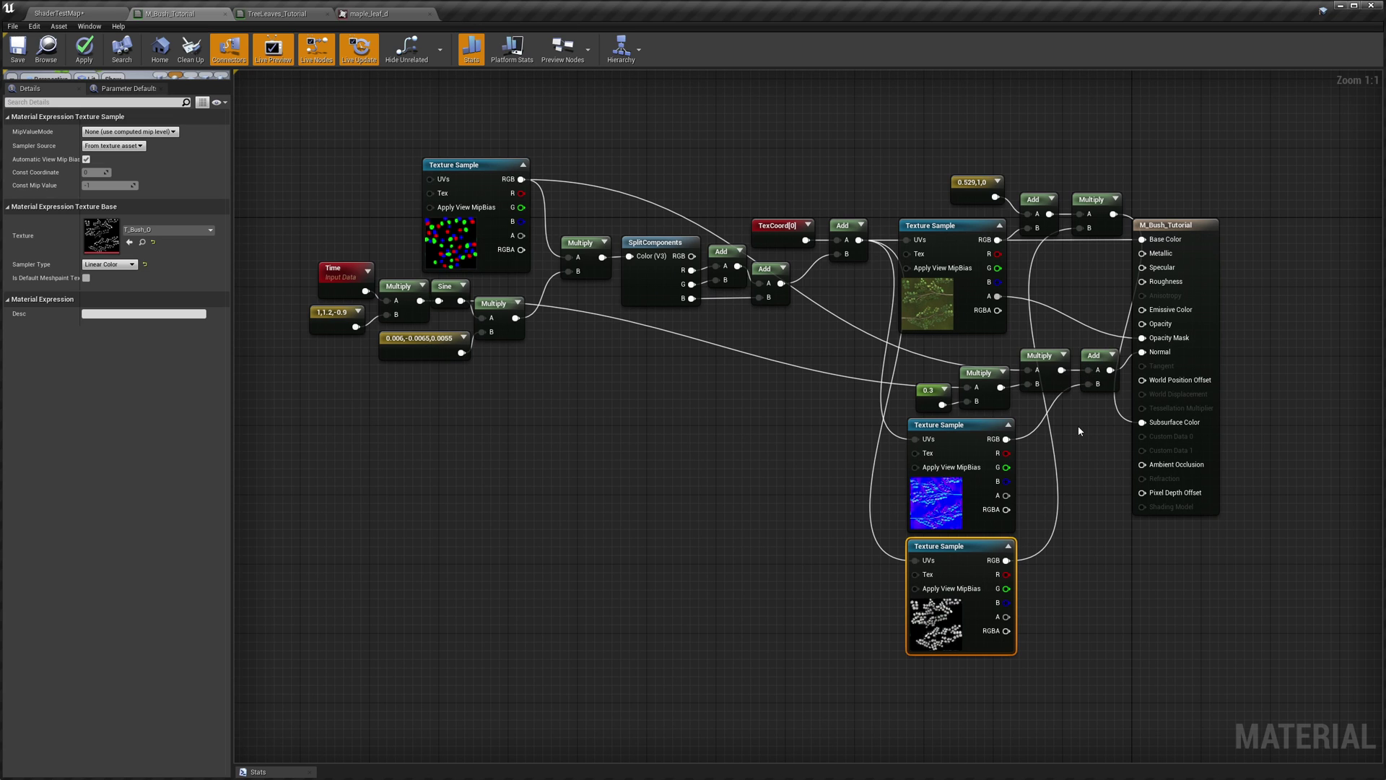
pyautogui.click(70, 15)
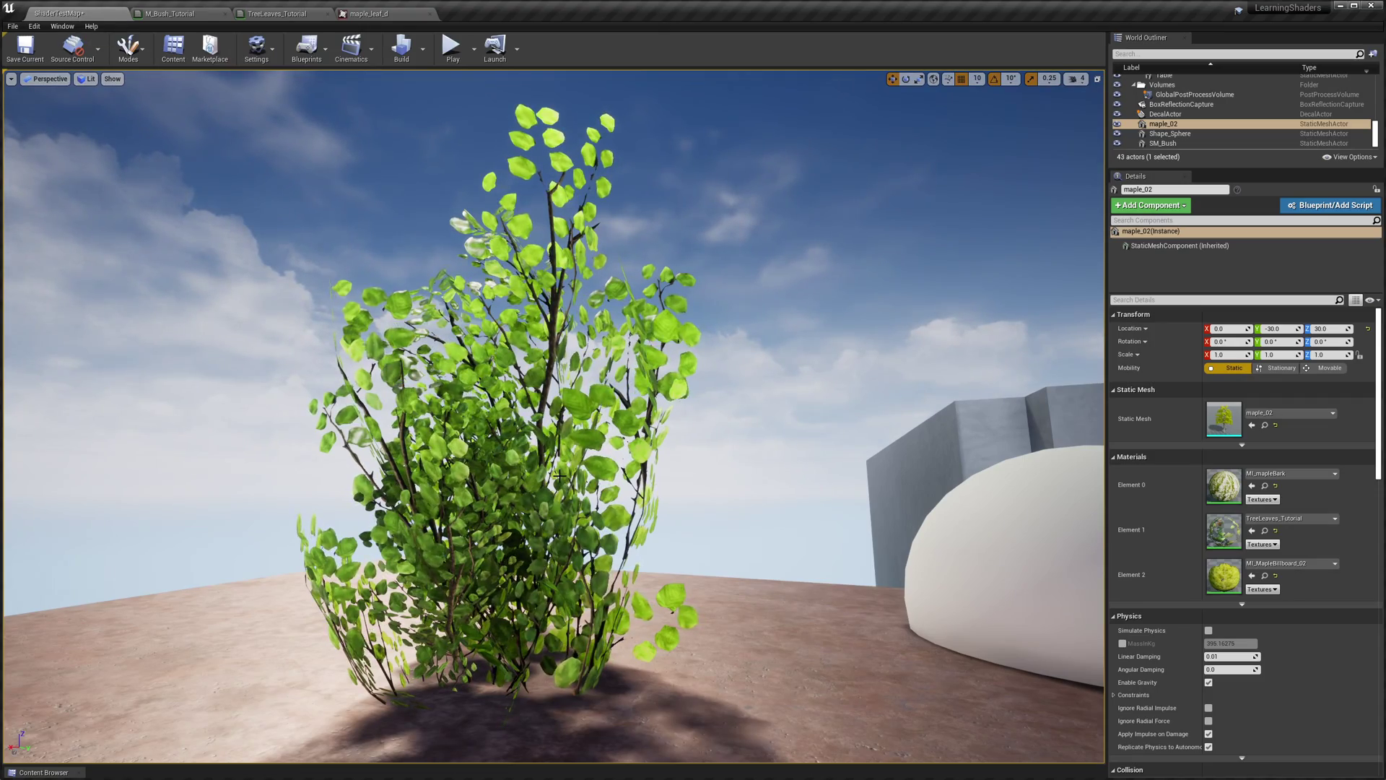
pyautogui.click(159, 15)
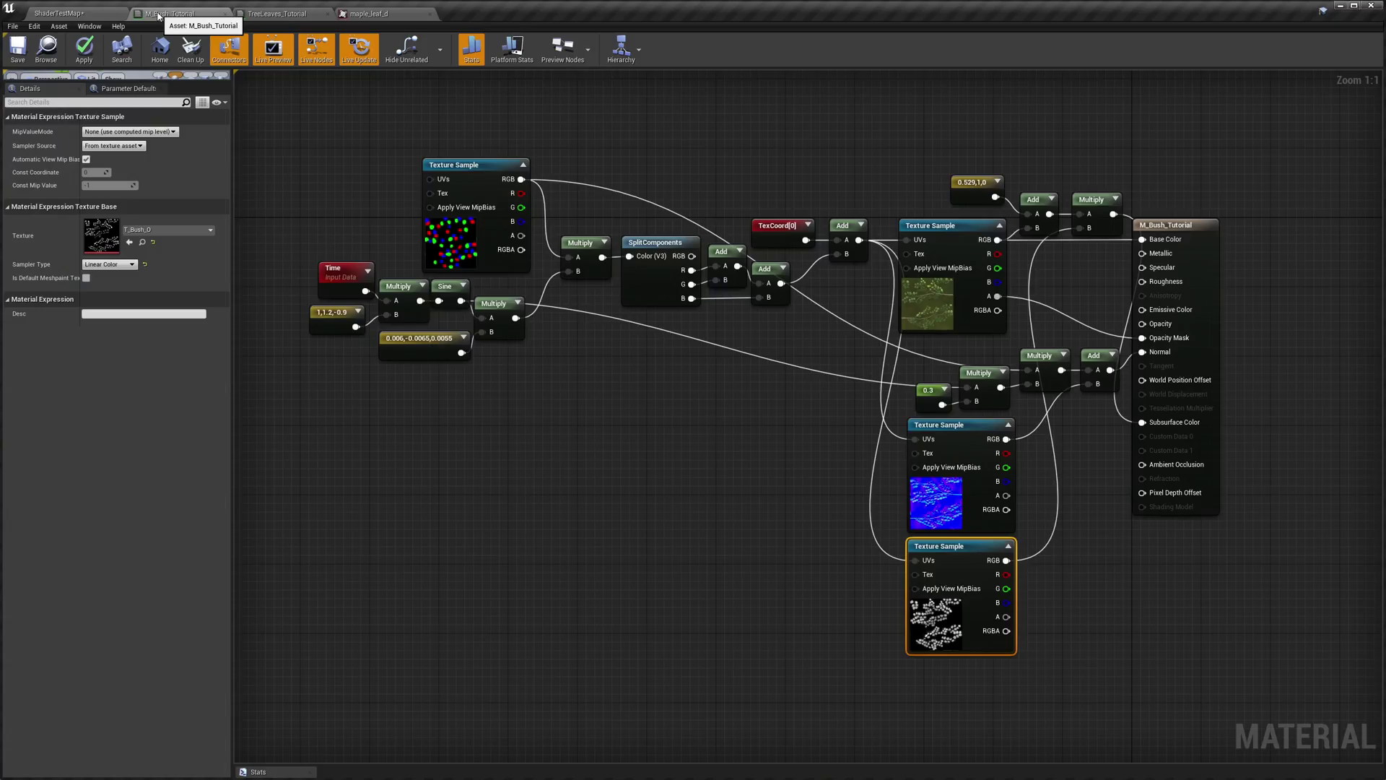
pyautogui.click(1172, 227)
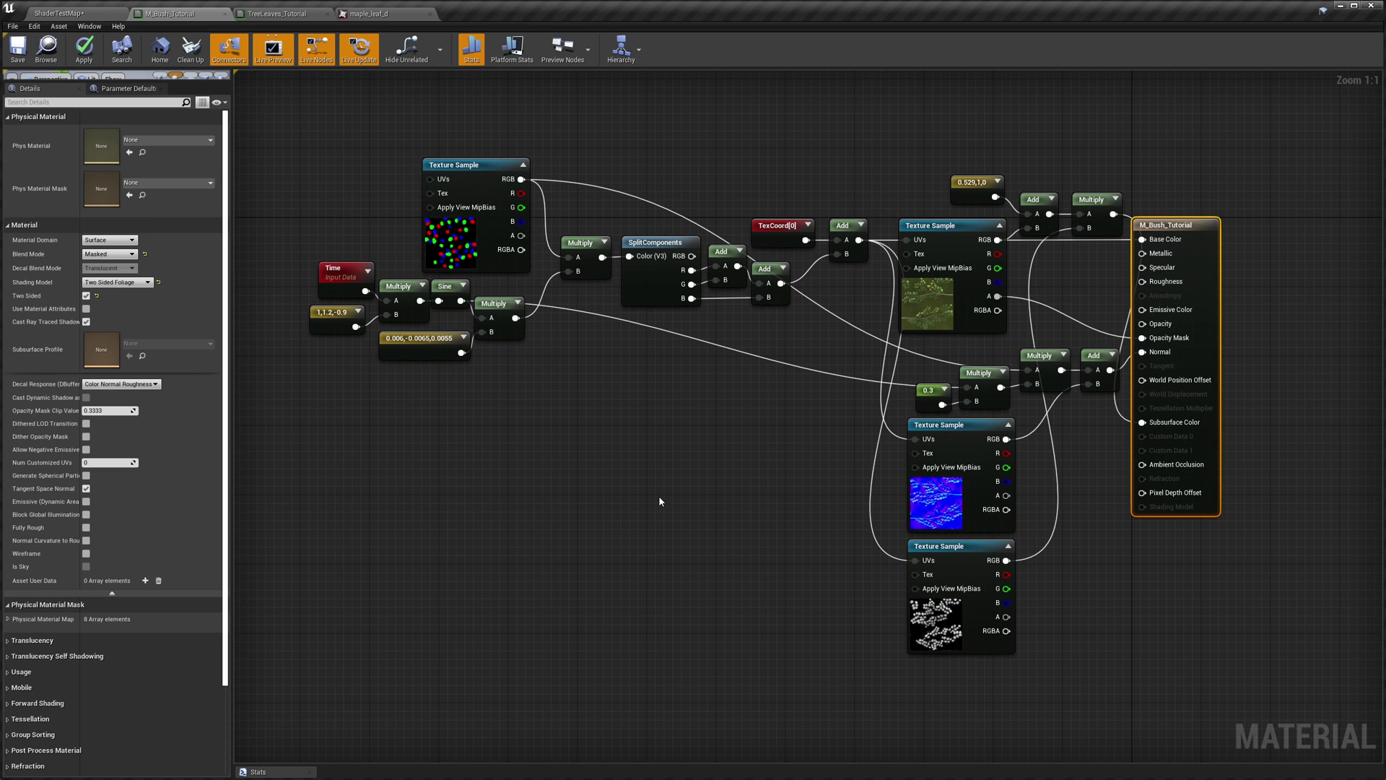
# - Add a TwoSidedSign node to the M_Bush_Tutorial graph
pyautogui.rightClick(718, 512)
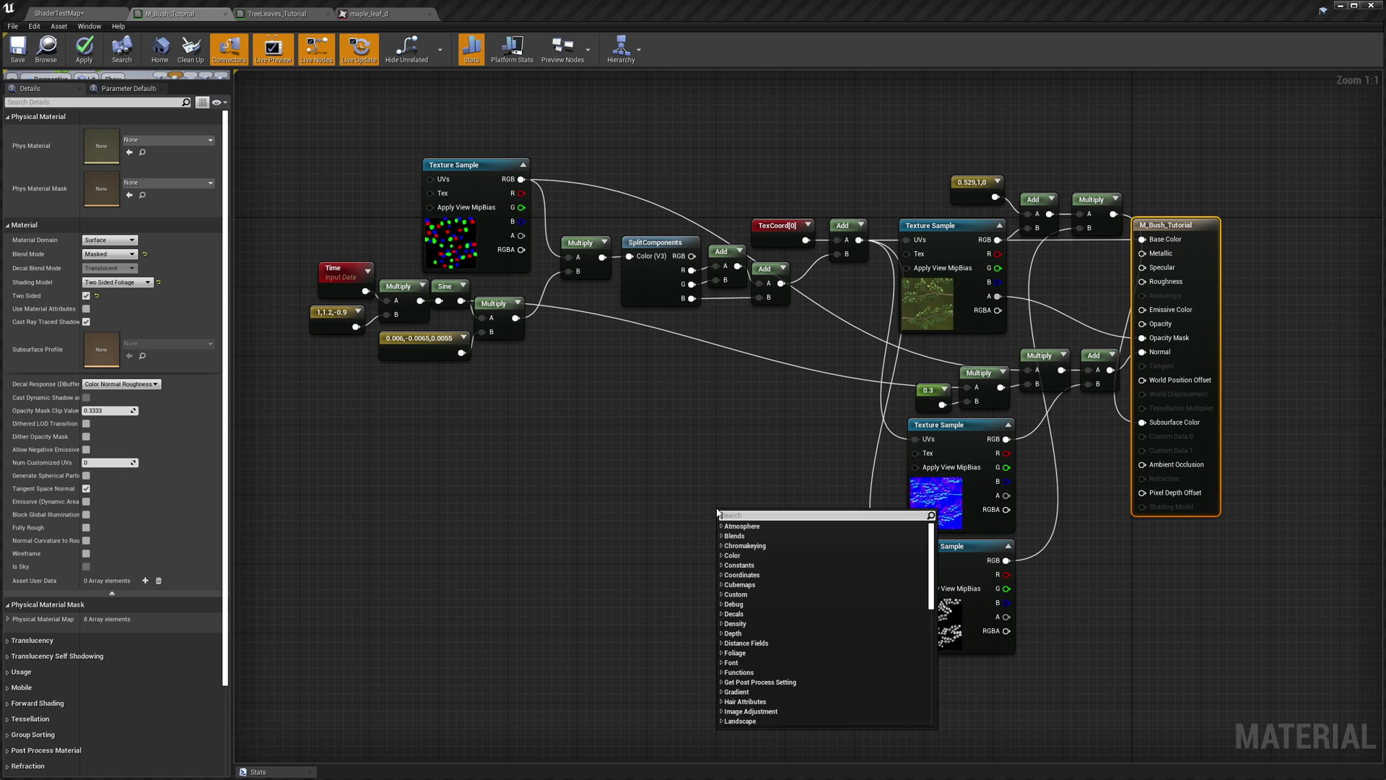
pyautogui.write('two')
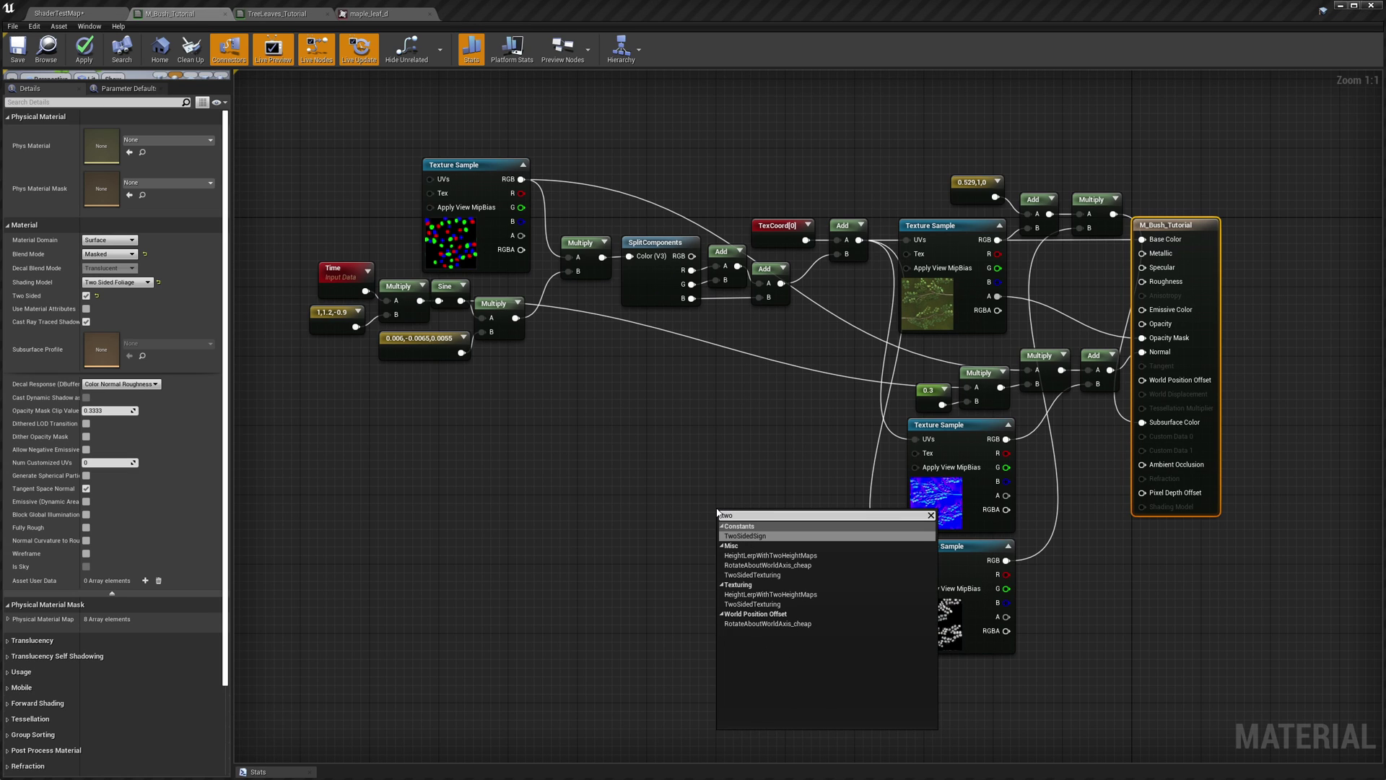
pyautogui.click(747, 536)
pyautogui.moveTo(756, 517); pyautogui.dragTo(726, 528)
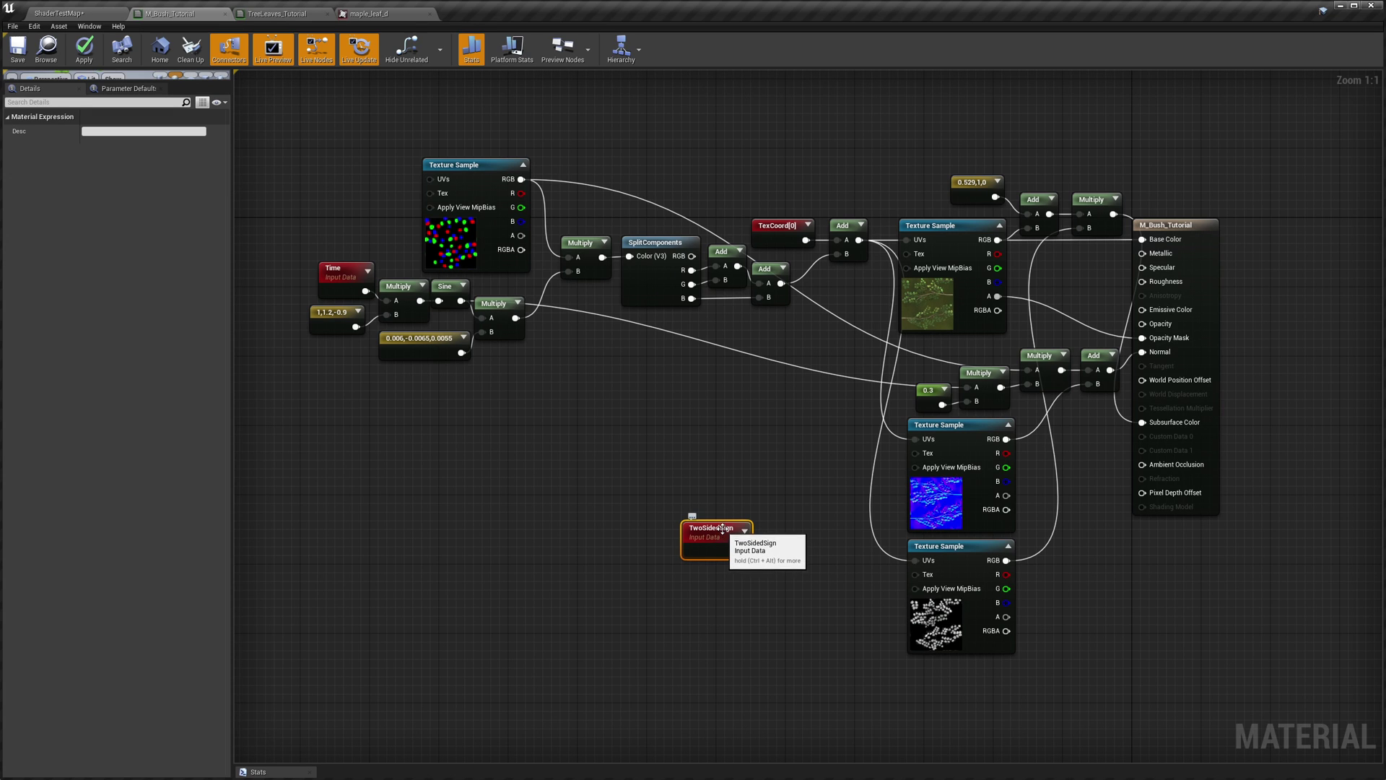
pyautogui.moveTo(719, 534); pyautogui.dragTo(747, 514)
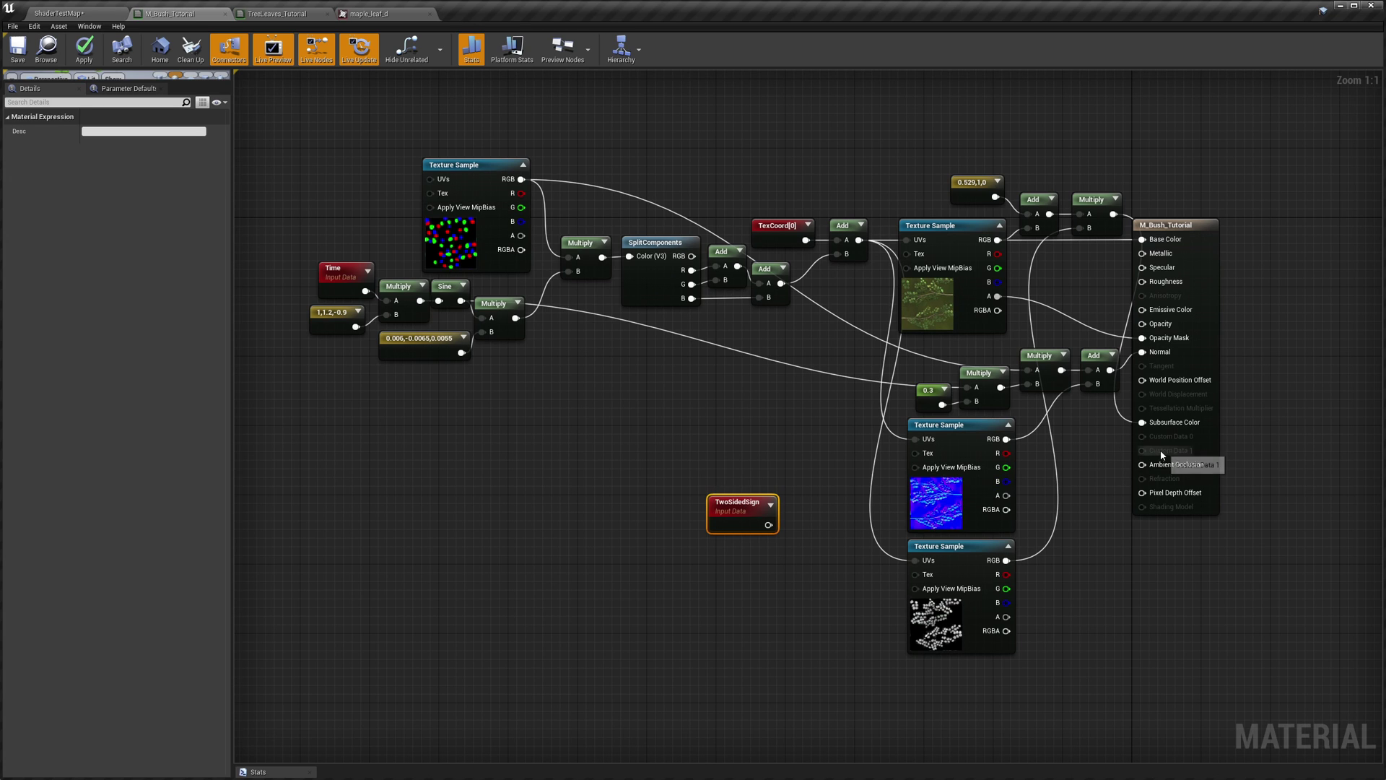
# - Multiply the normal texture's RGB by TwoSidedSign, then save the bush material
pyautogui.moveTo(1005, 439); pyautogui.dragTo(1051, 475)
pyautogui.write('mul')
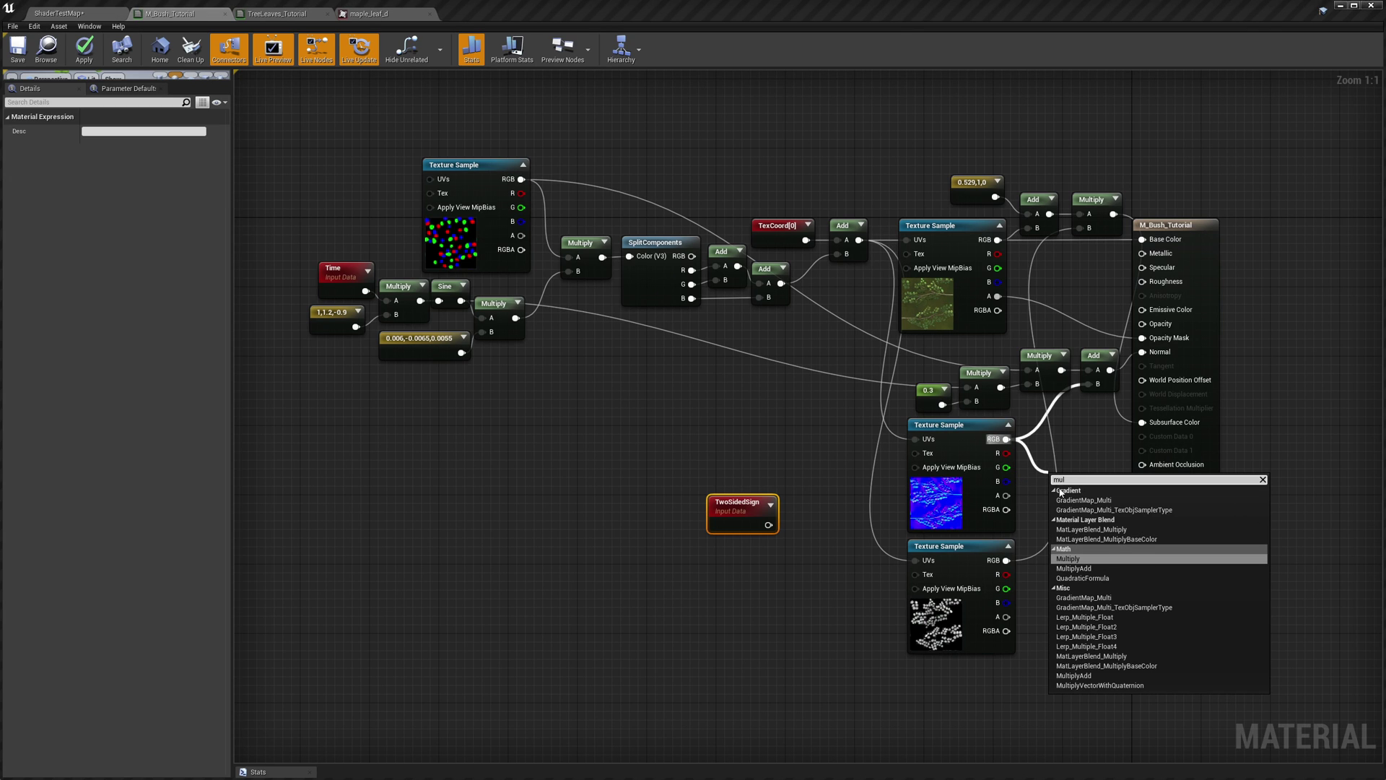
pyautogui.click(1070, 559)
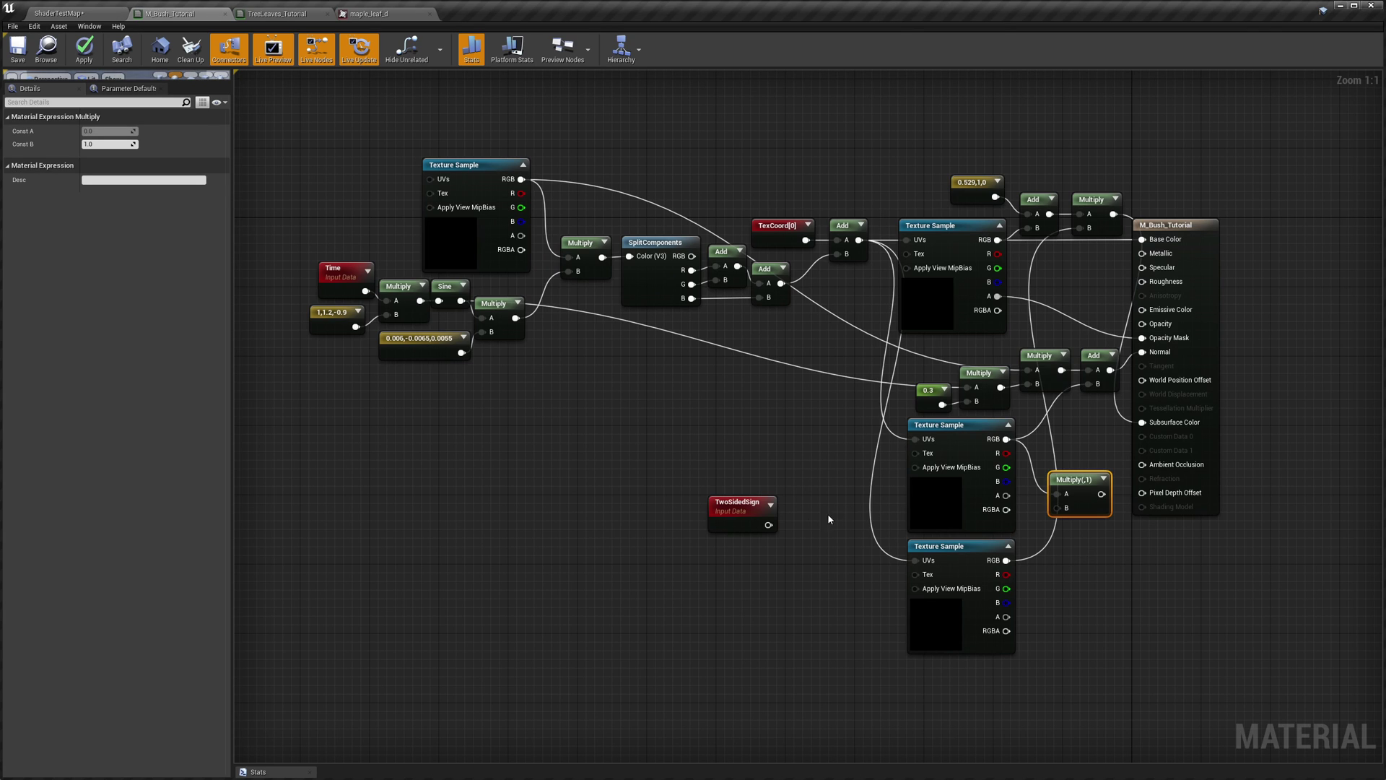
pyautogui.moveTo(768, 525); pyautogui.dragTo(1055, 513)
pyautogui.click(733, 514)
pyautogui.moveTo(732, 514); pyautogui.dragTo(1044, 550)
pyautogui.moveTo(1091, 494); pyautogui.dragTo(1142, 421)
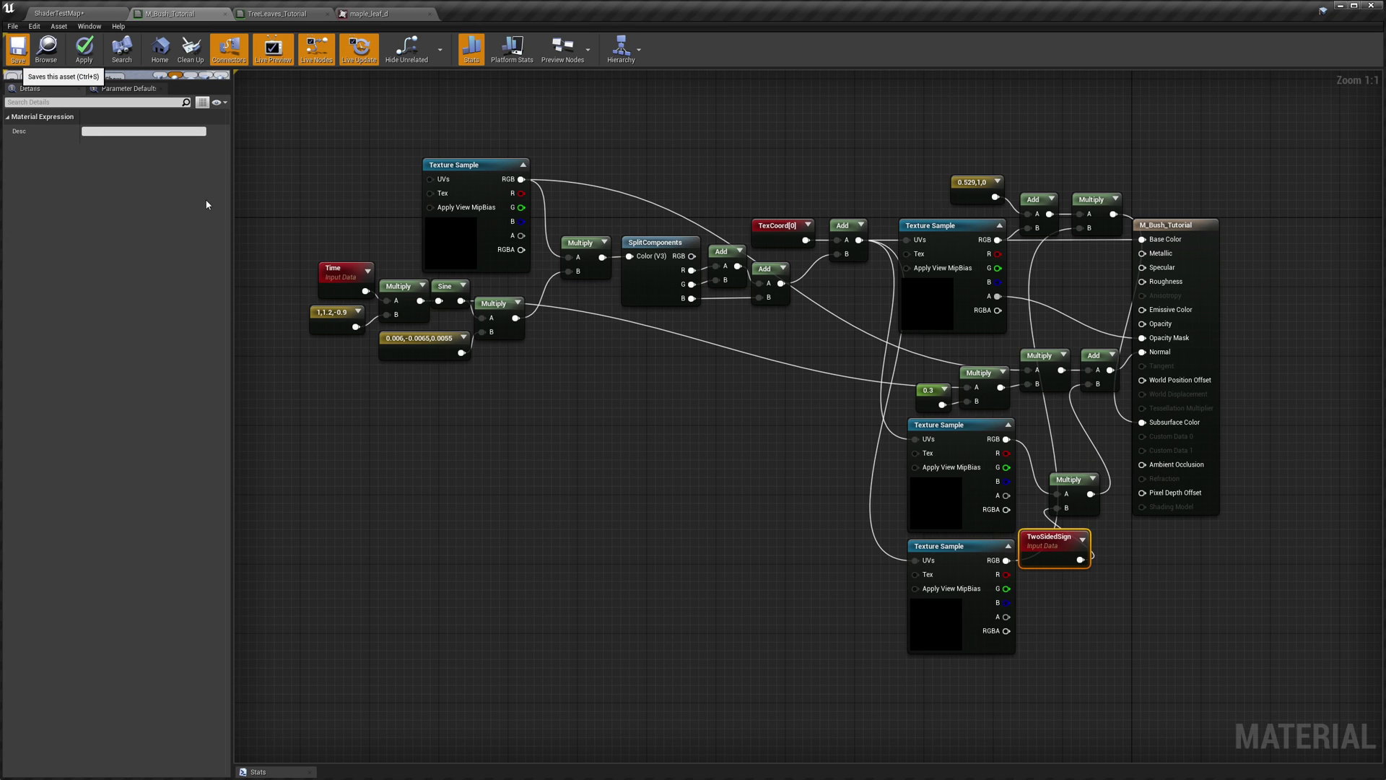
pyautogui.click(17, 49)
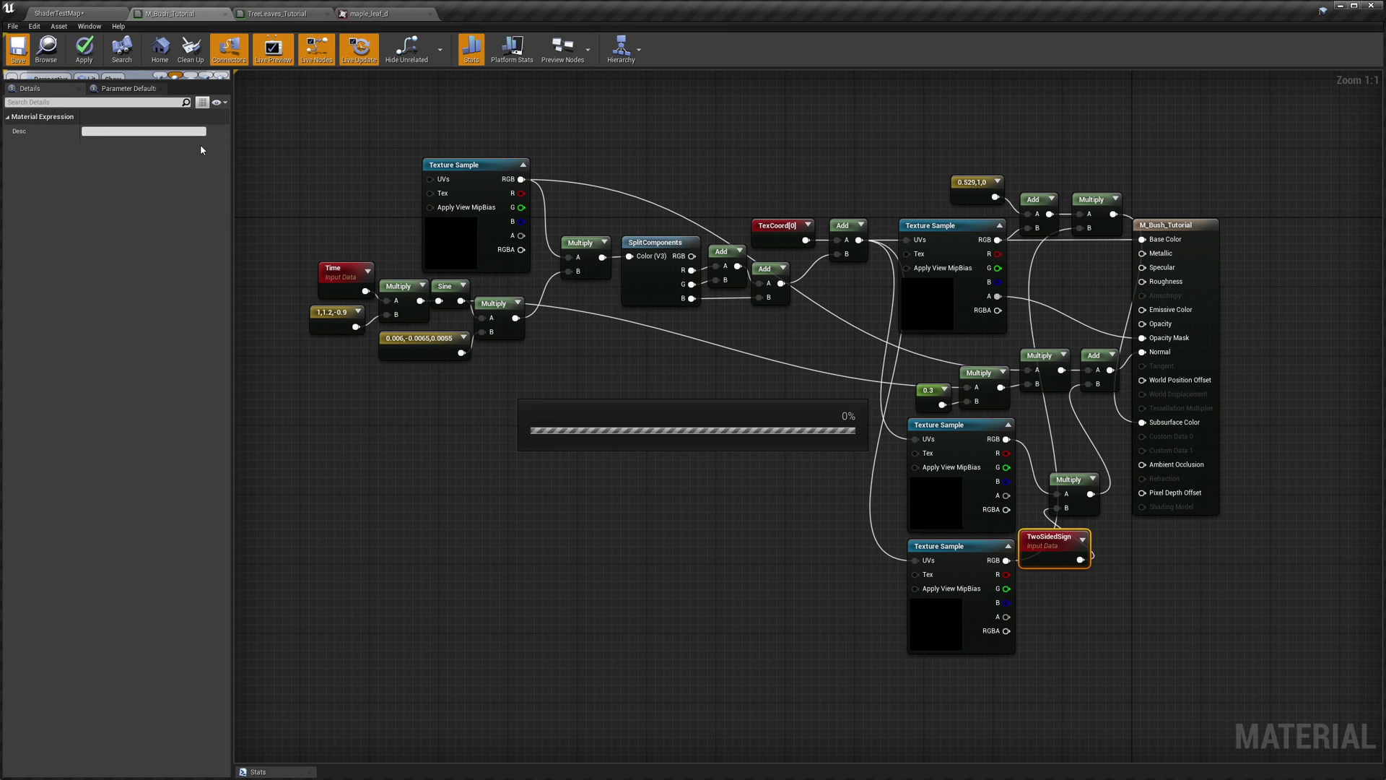
pyautogui.click(72, 16)
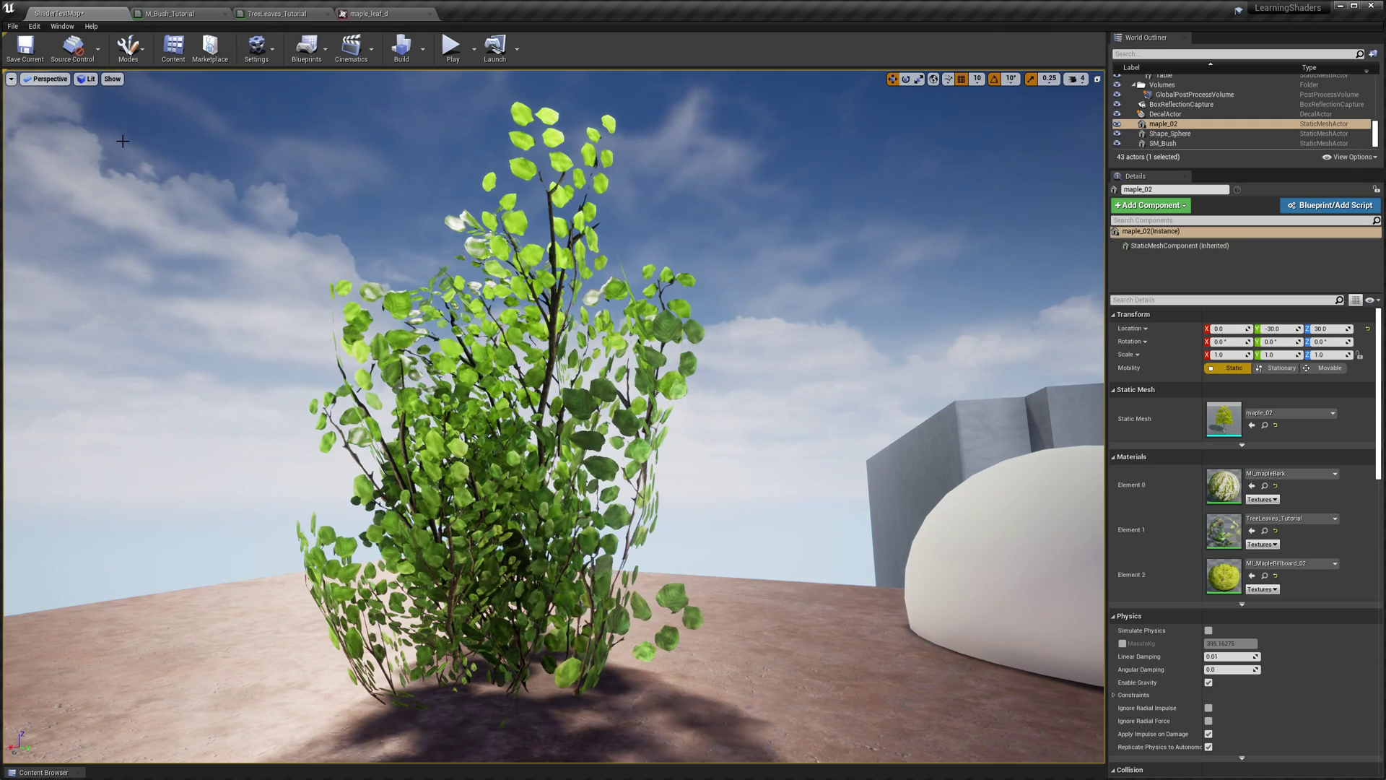
# - Switch the viewport to Buffer Visualization > World Normal
pyautogui.click(89, 81)
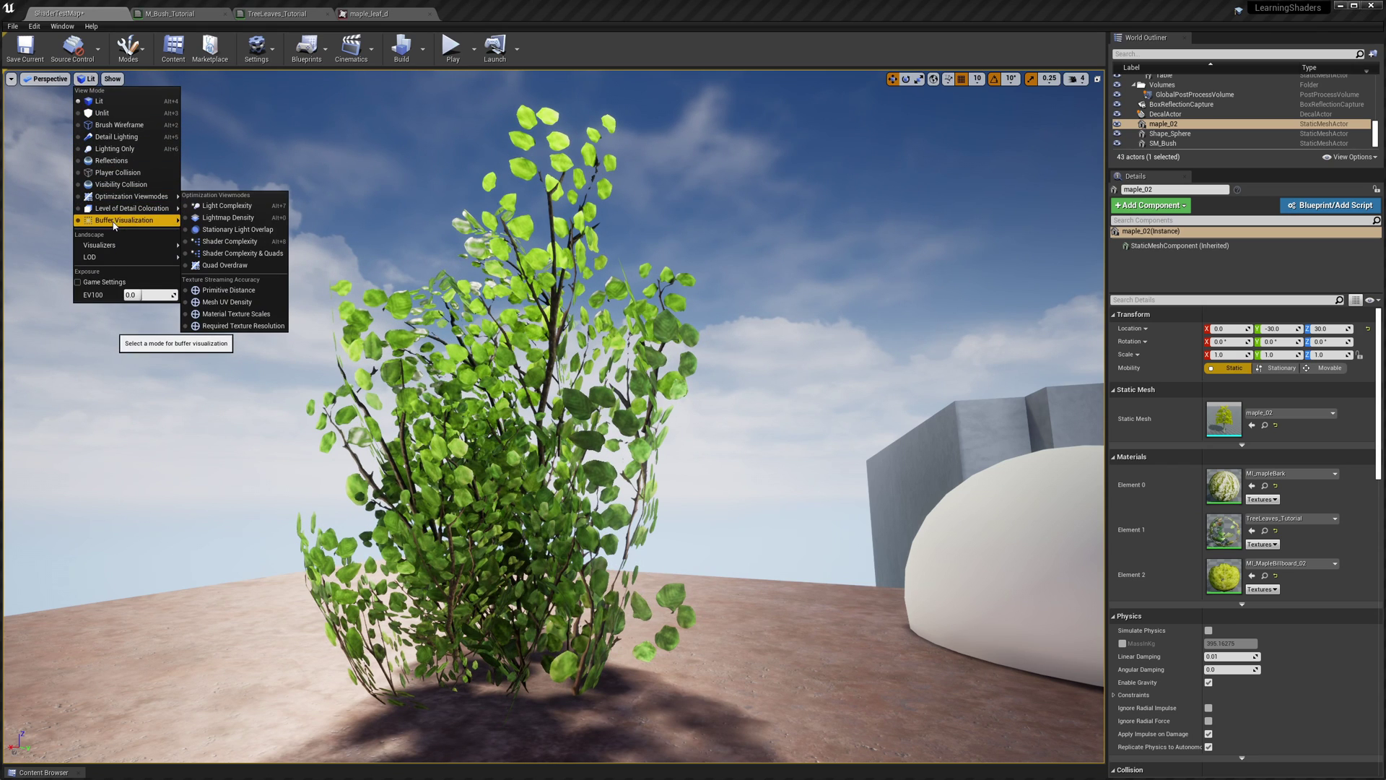
pyautogui.moveTo(118, 223)
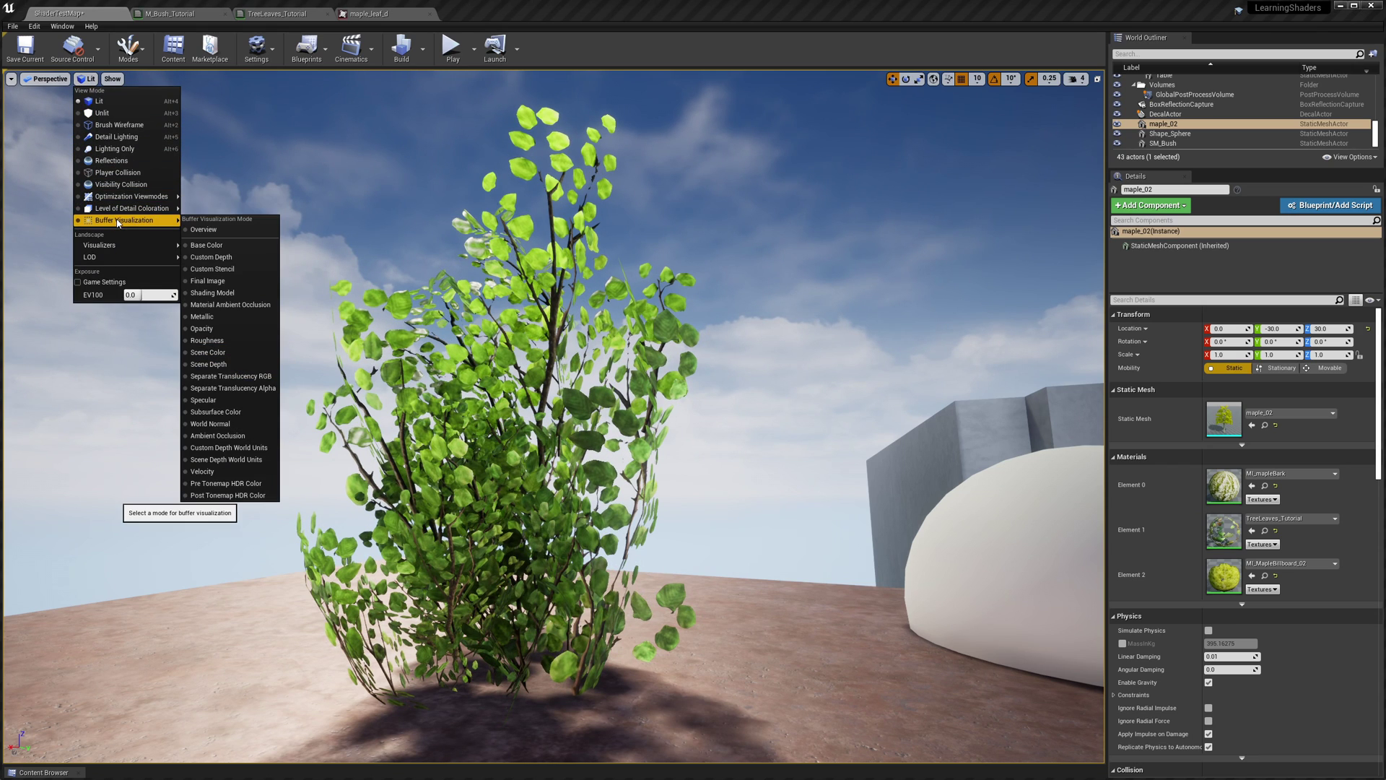
pyautogui.click(201, 429)
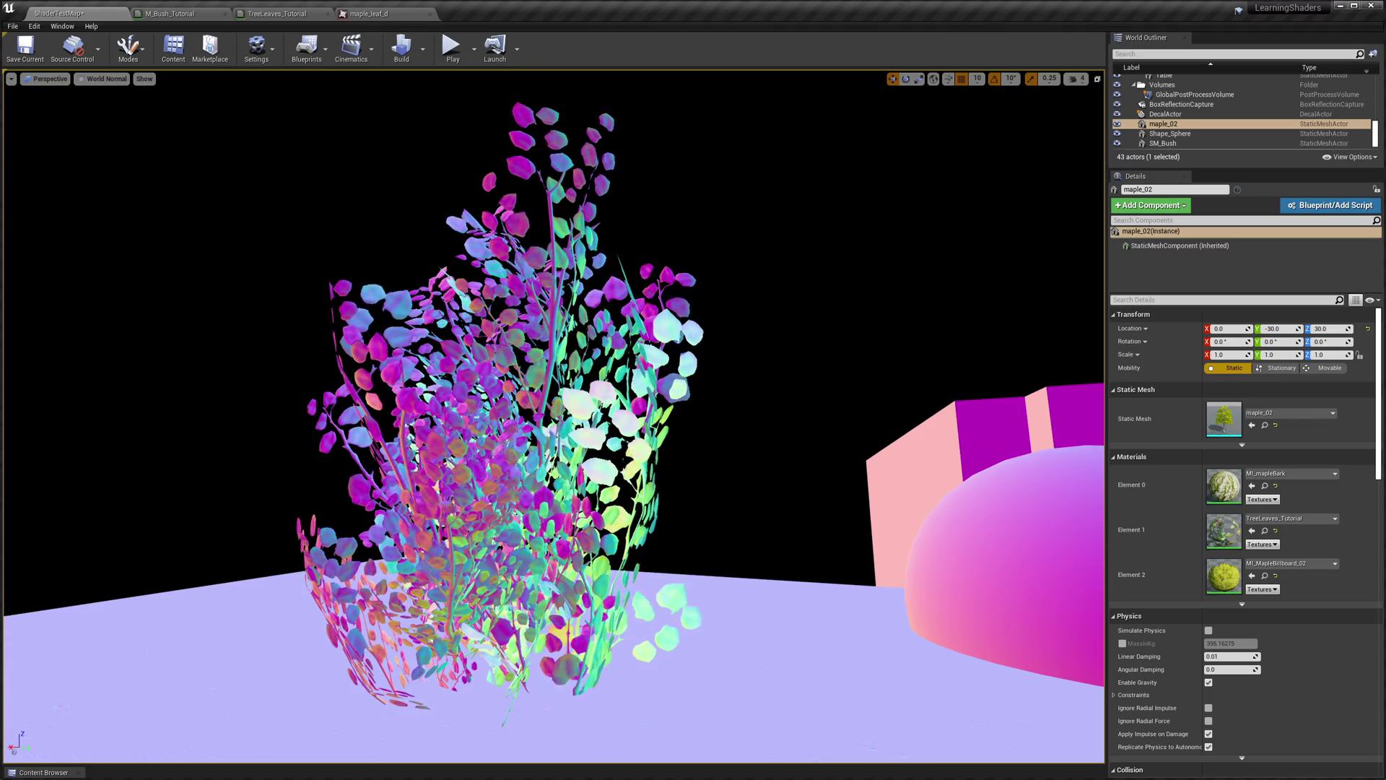
# - Return the viewport to Lit mode and move toward the maple tree
pyautogui.click(102, 80)
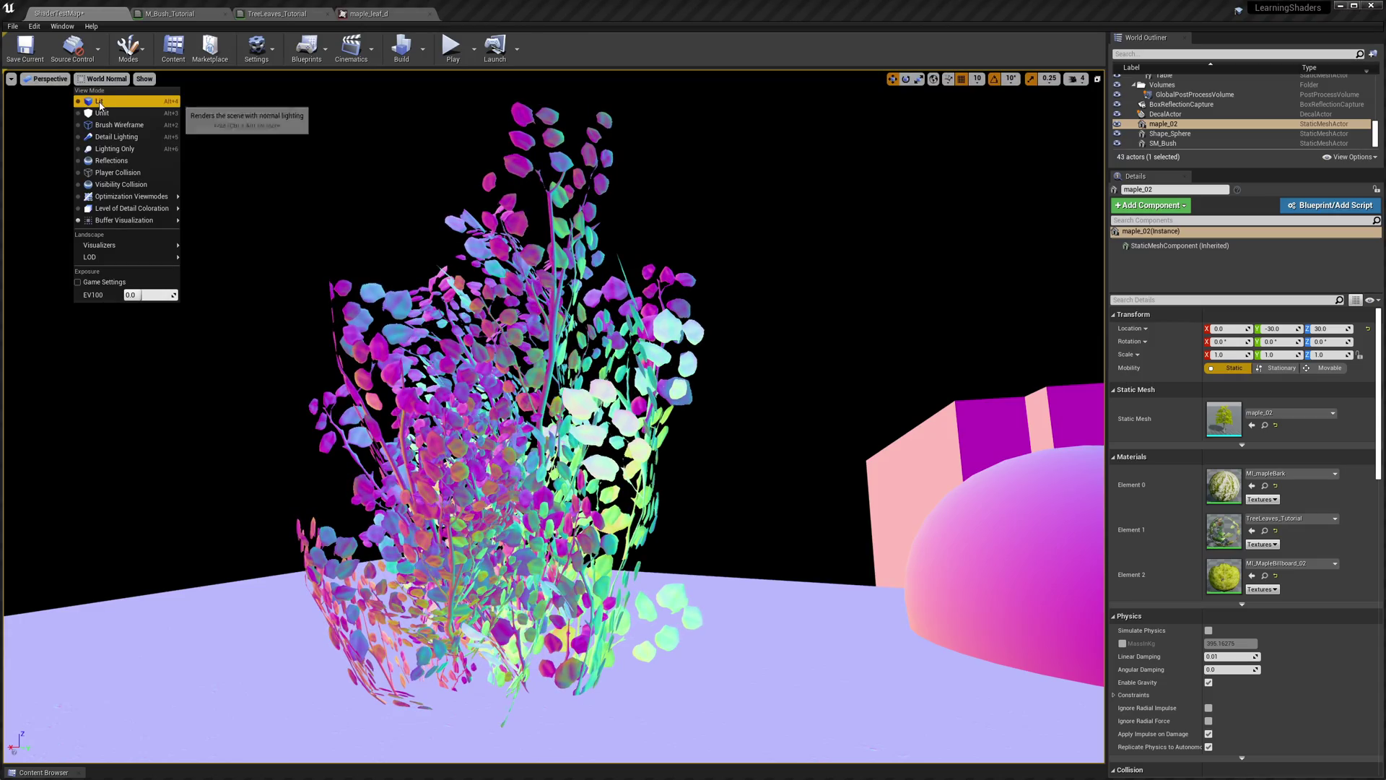
pyautogui.click(98, 101)
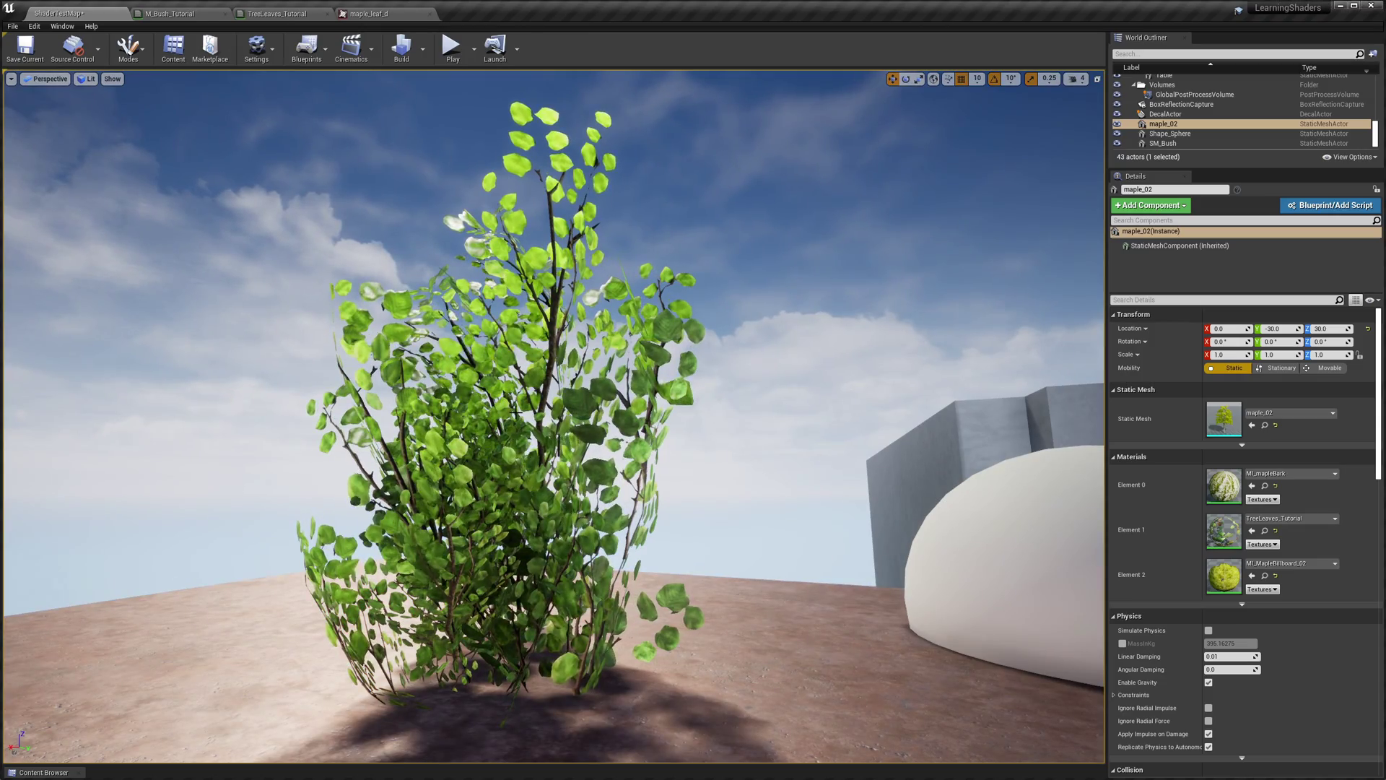
pyautogui.moveTo(553, 416); pyautogui.dragTo(667, 336, button='right')
# - Inspect the maple_02 tree in the level, then open the TreeLeaves_Tutorial material graph
pyautogui.click(210, 465)
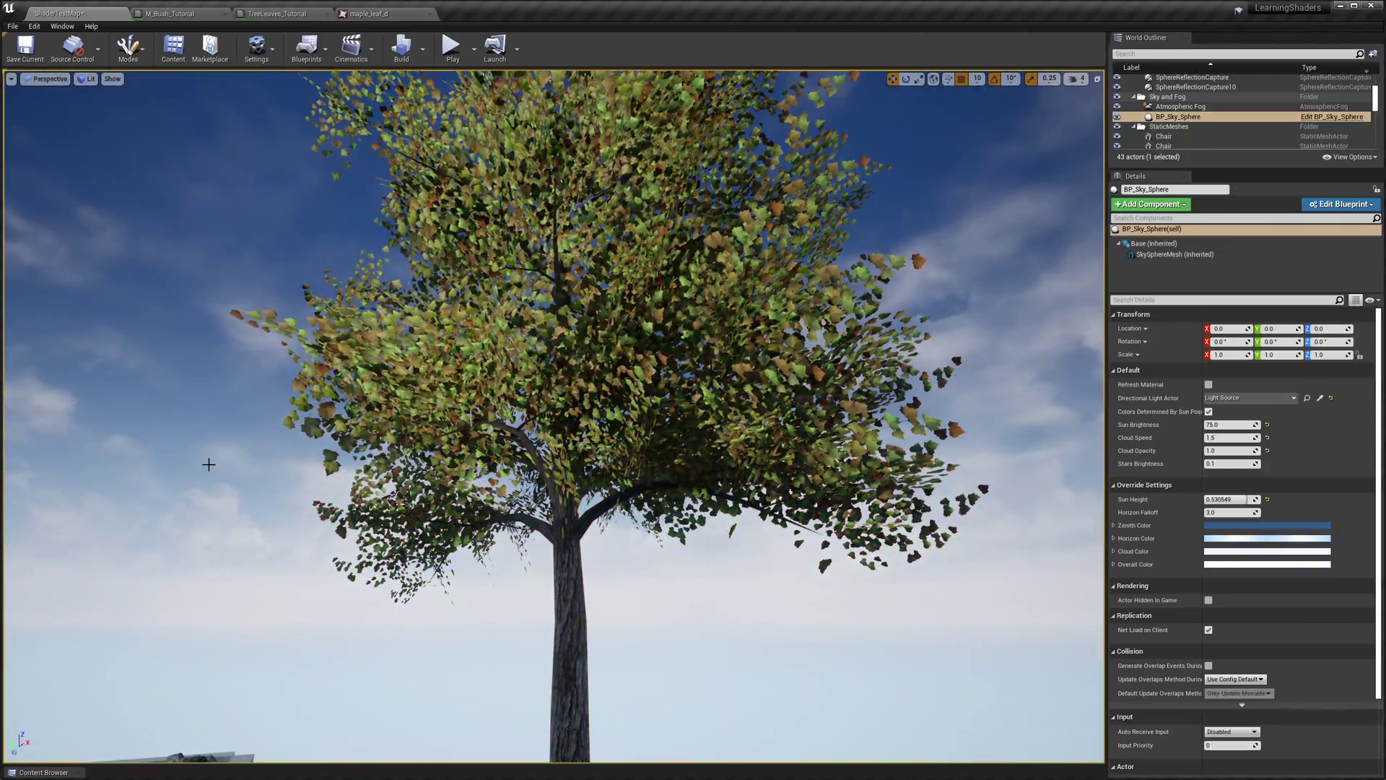
pyautogui.moveTo(227, 505); pyautogui.dragTo(227, 486, button='right')
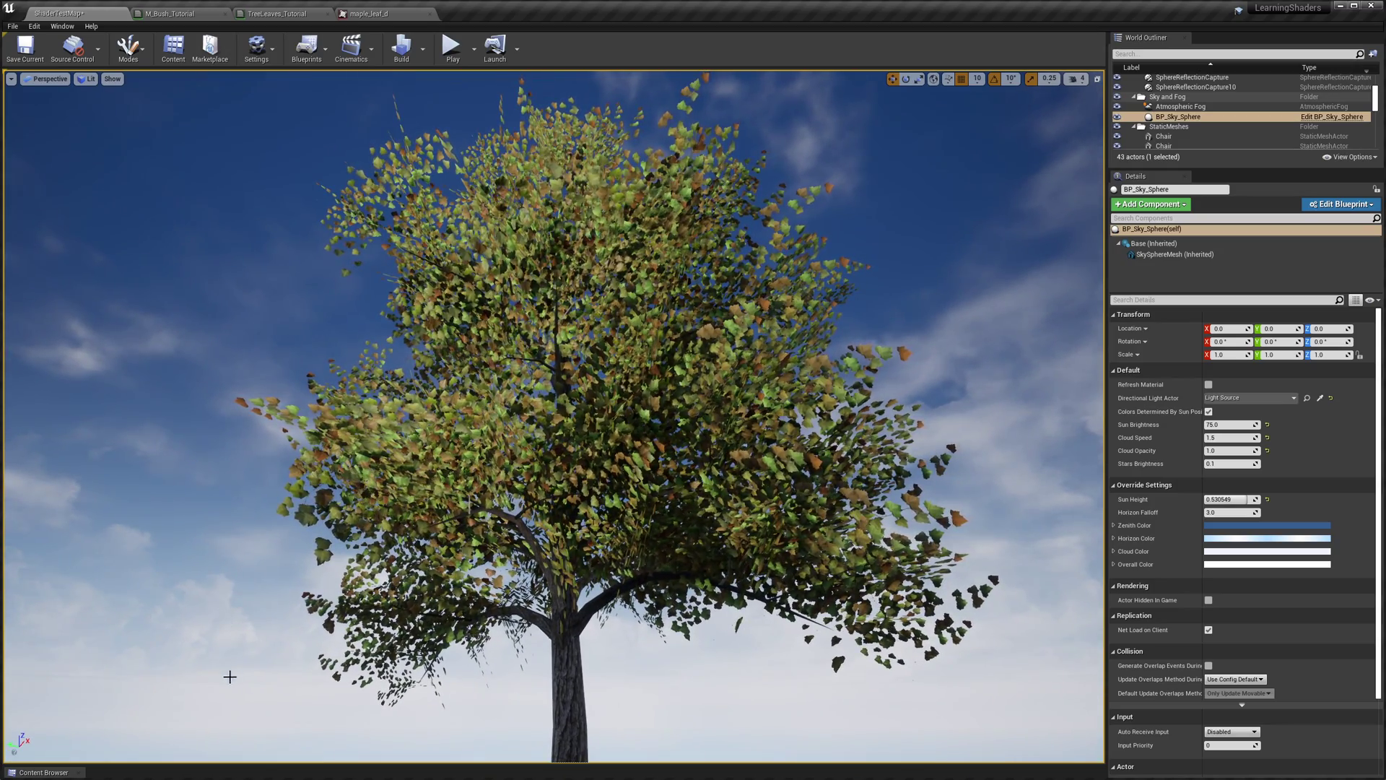
pyautogui.hotkey('alt', 'Tab')
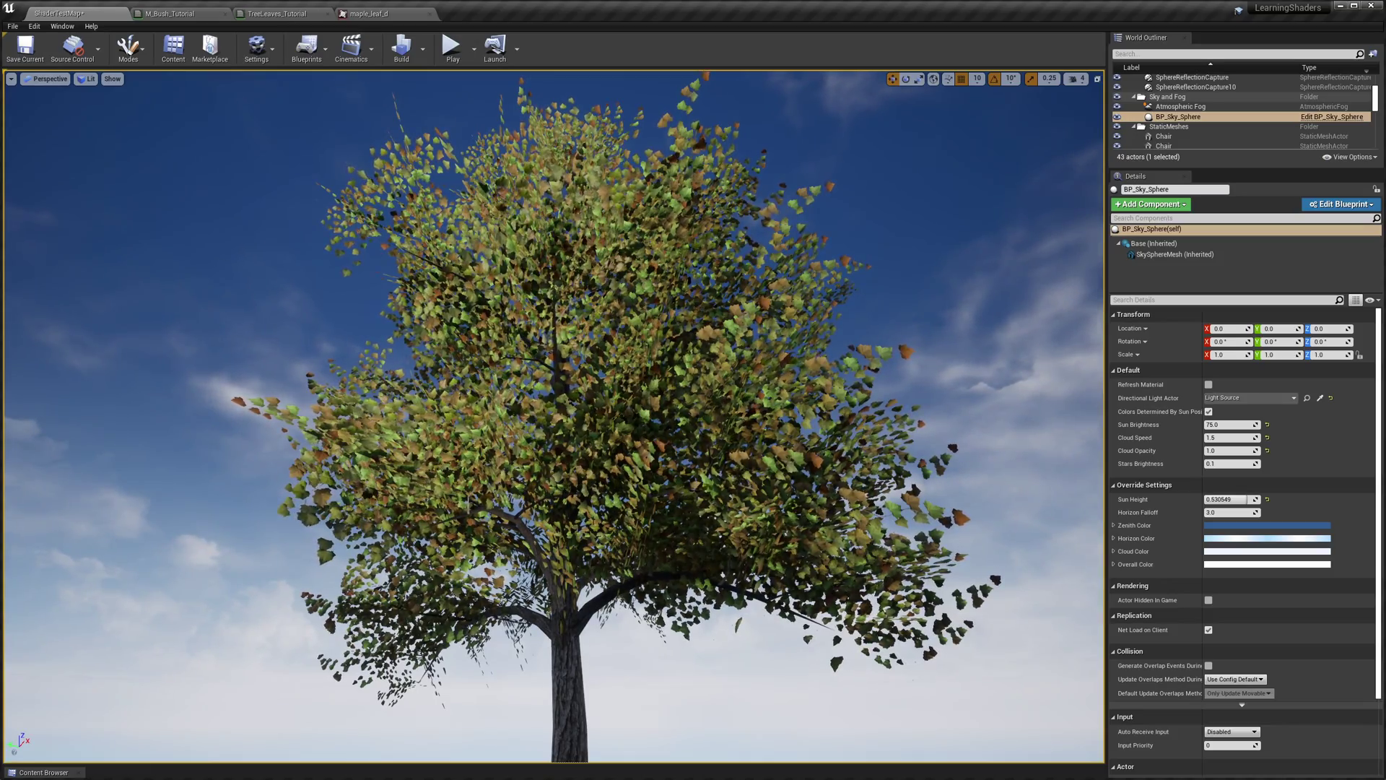
pyautogui.click(546, 335)
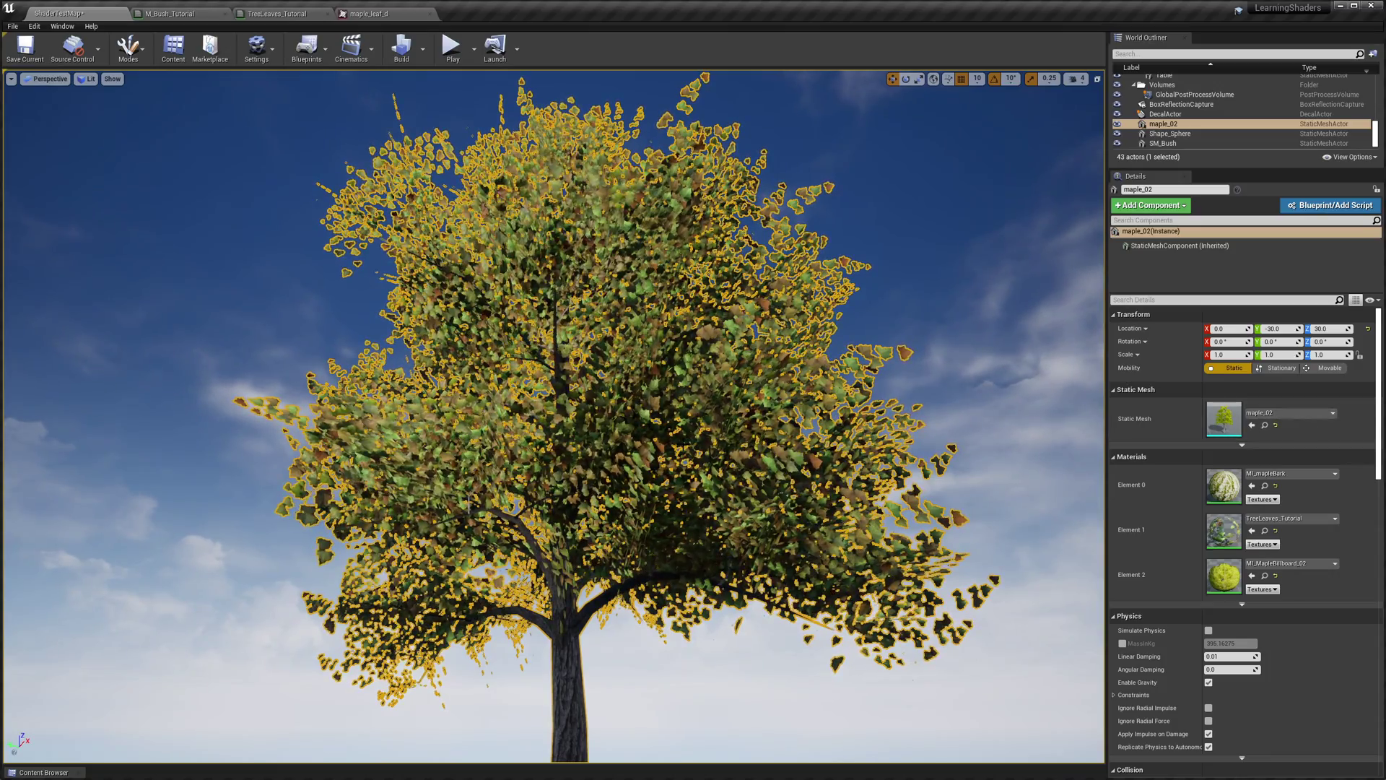
pyautogui.click(1000, 275)
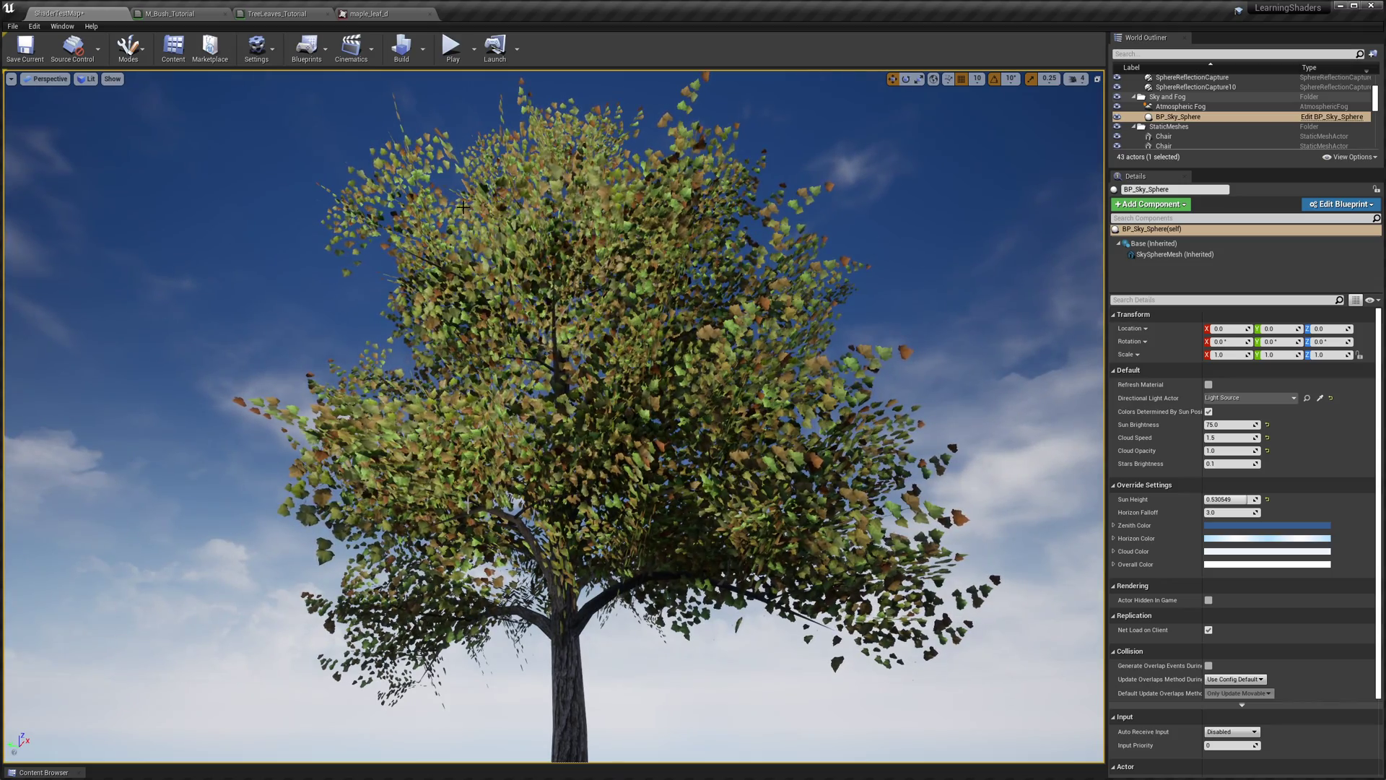
pyautogui.click(278, 14)
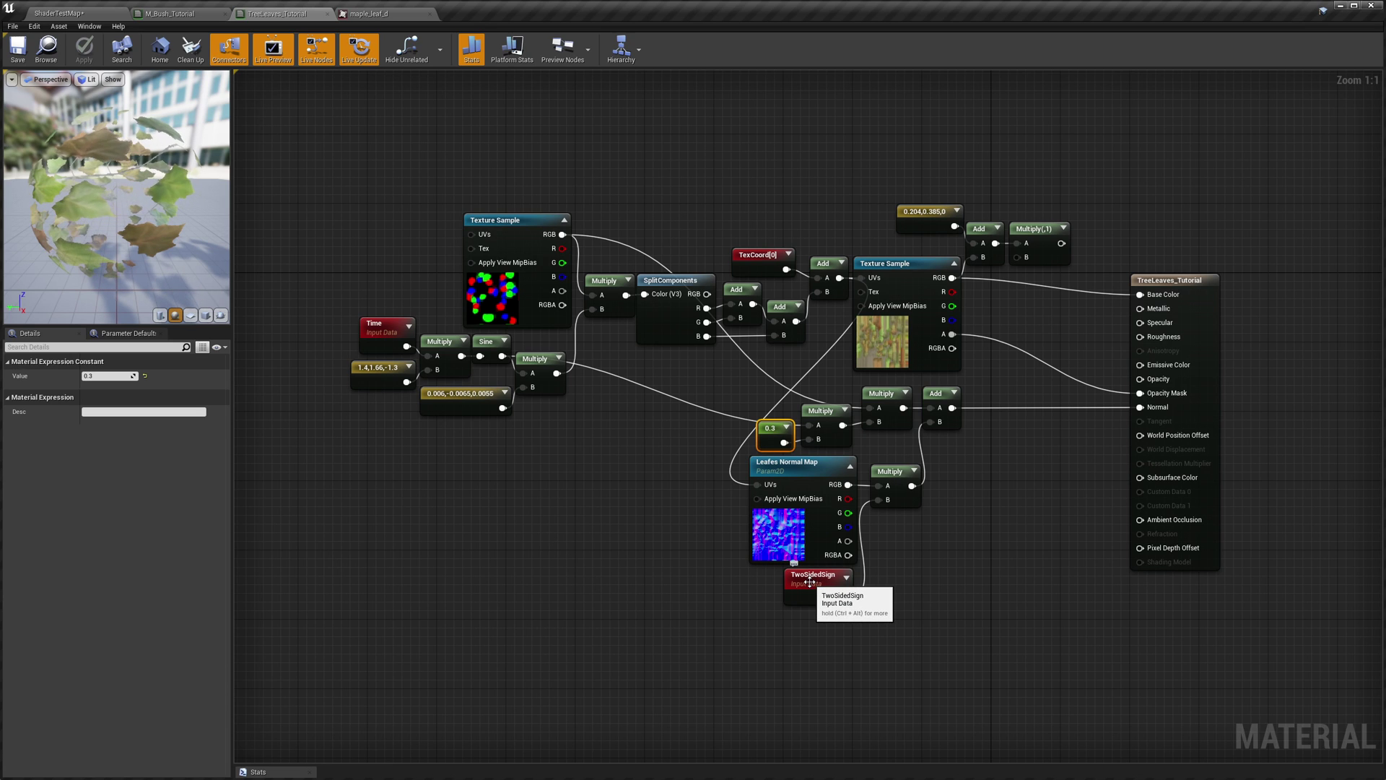
pyautogui.click(832, 578)
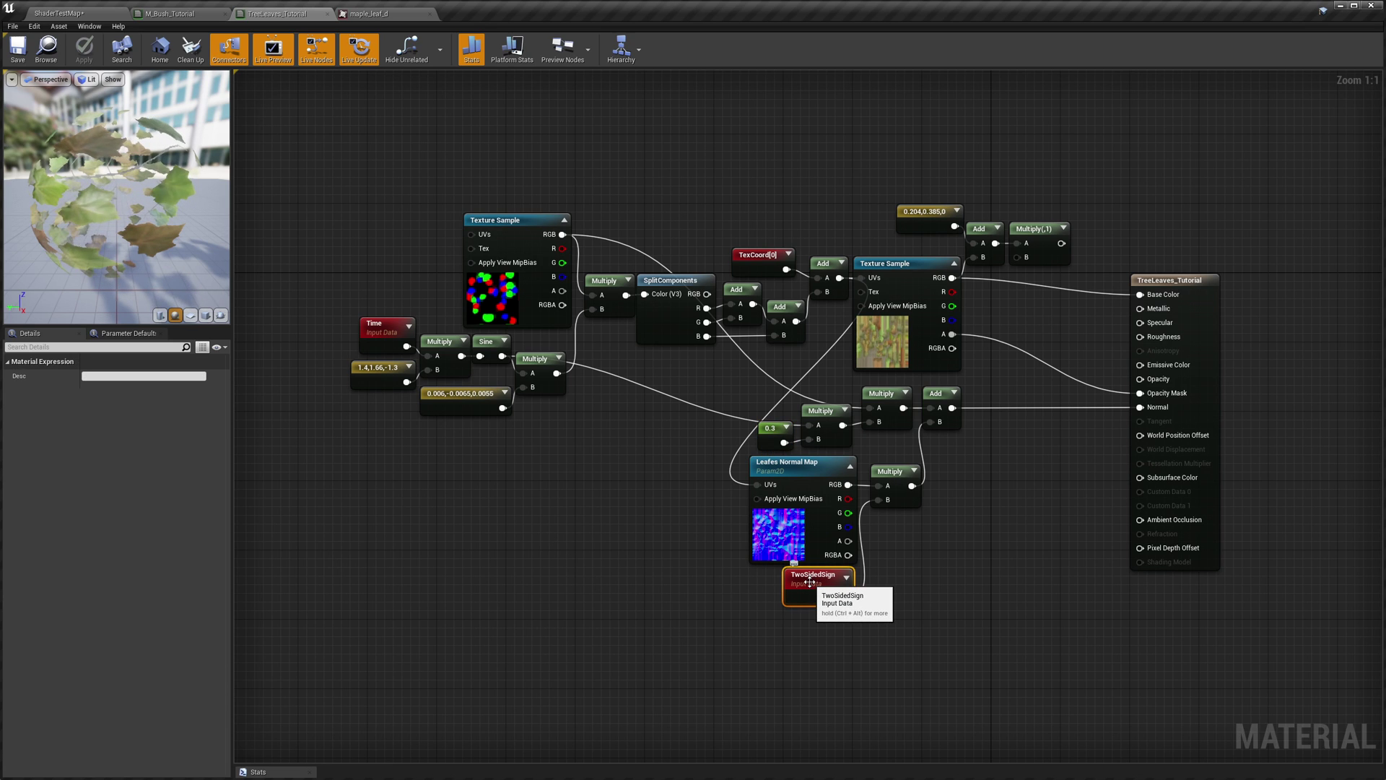
pyautogui.click(793, 466)
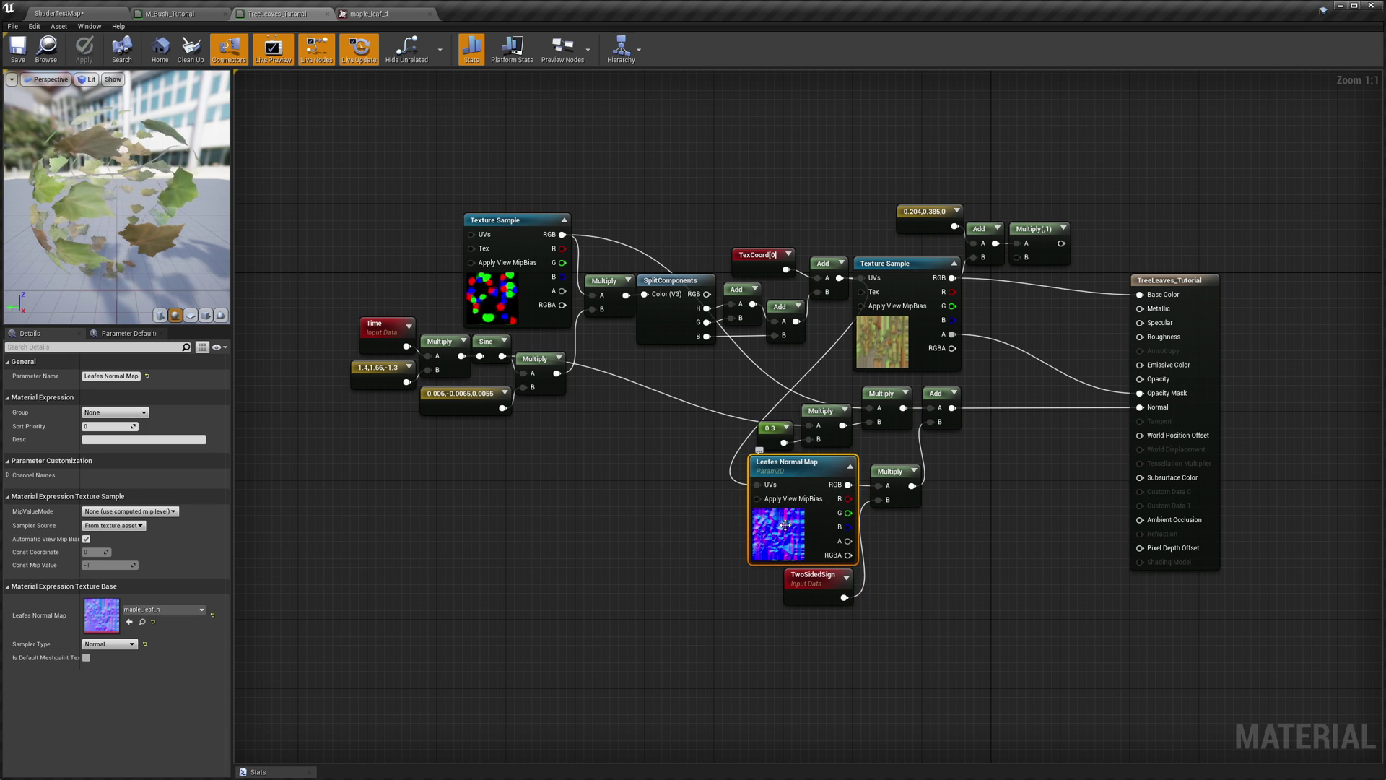
pyautogui.click(892, 263)
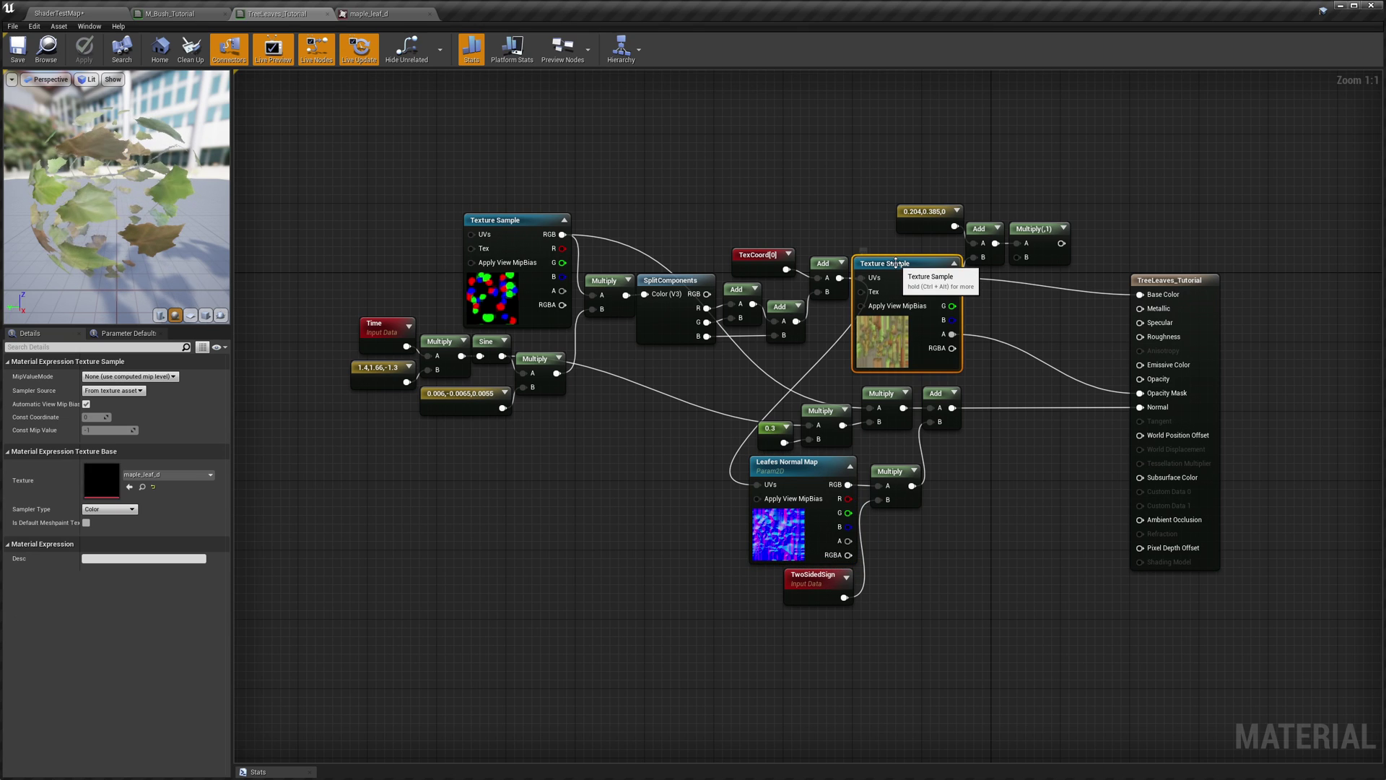
pyautogui.click(503, 220)
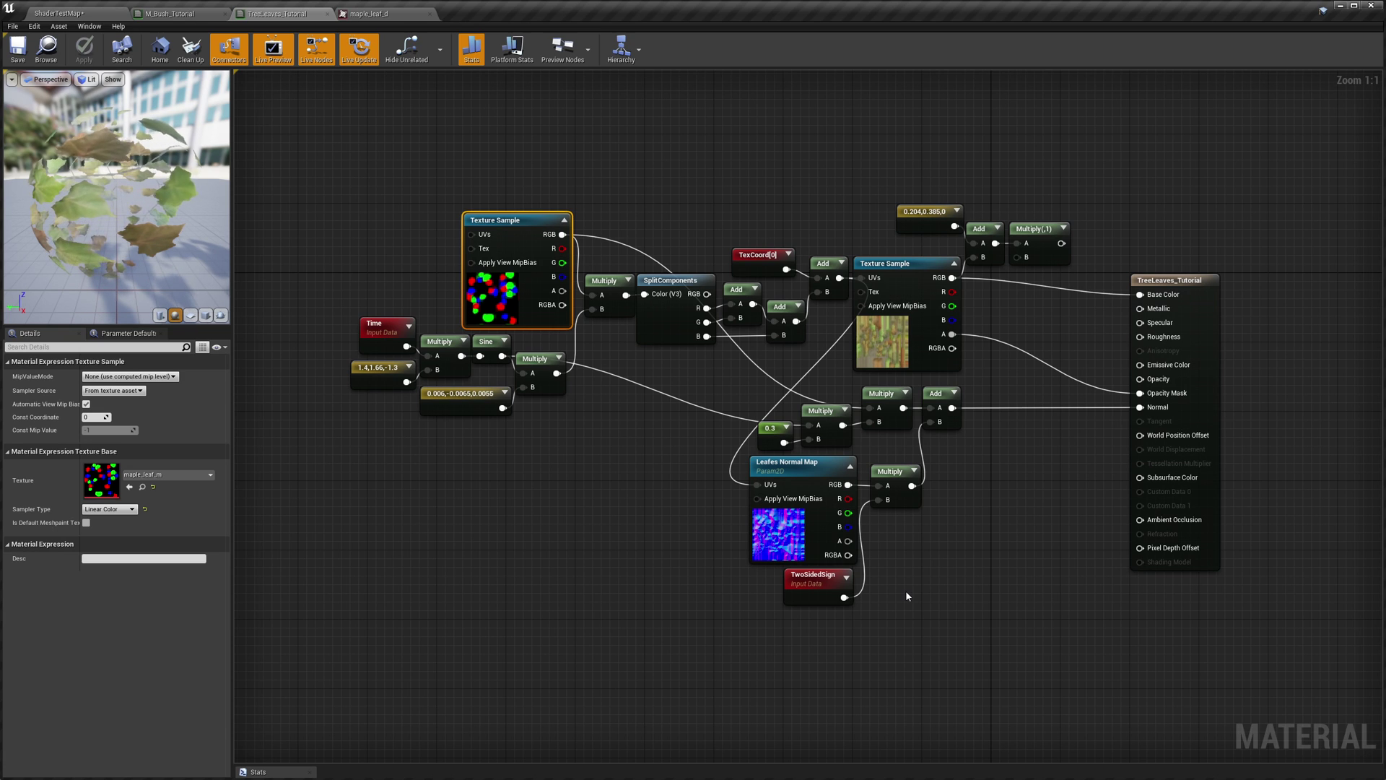
pyautogui.hotkey('alt', 'Tab')
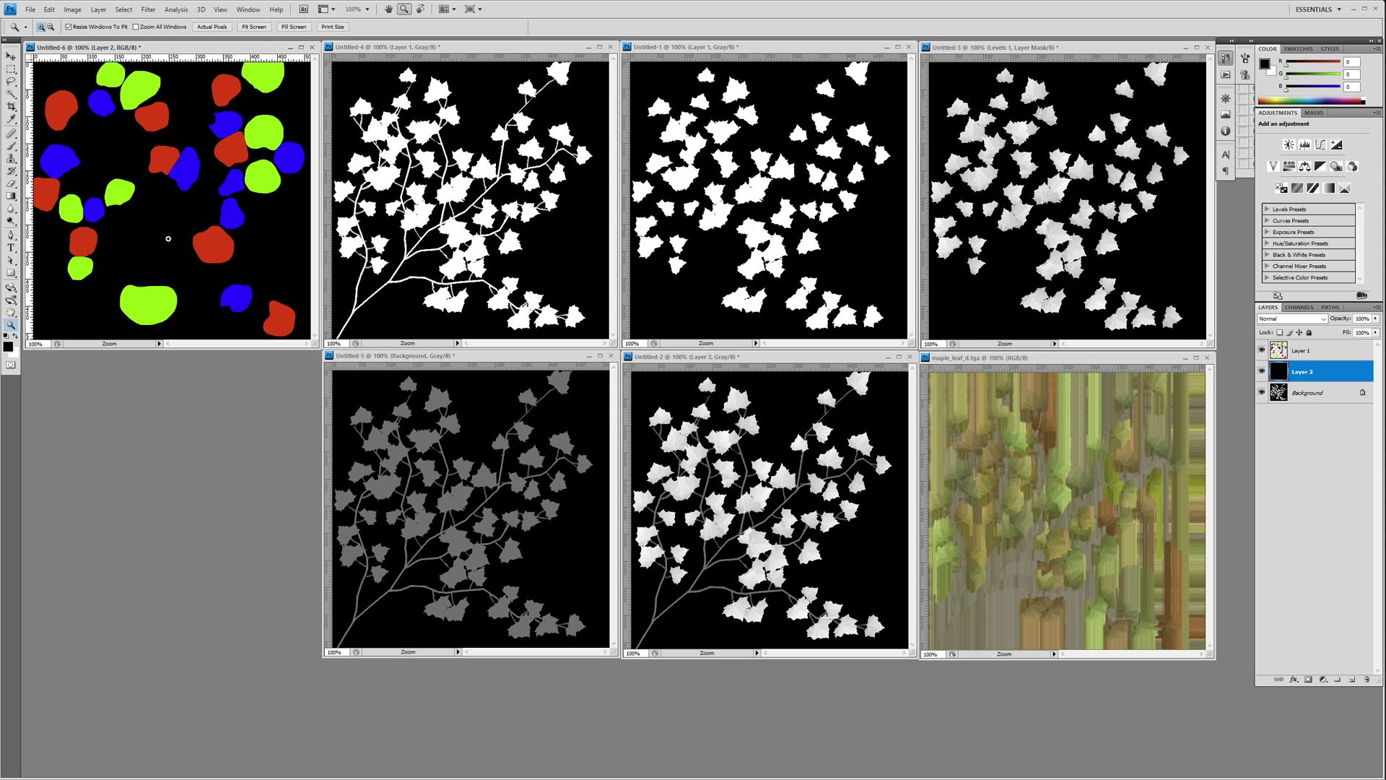
# - Hide and reshow Layer 1 and Layer 2 on Untitled-6 to compare the blob masks
pyautogui.click(1262, 350)
pyautogui.click(1262, 371)
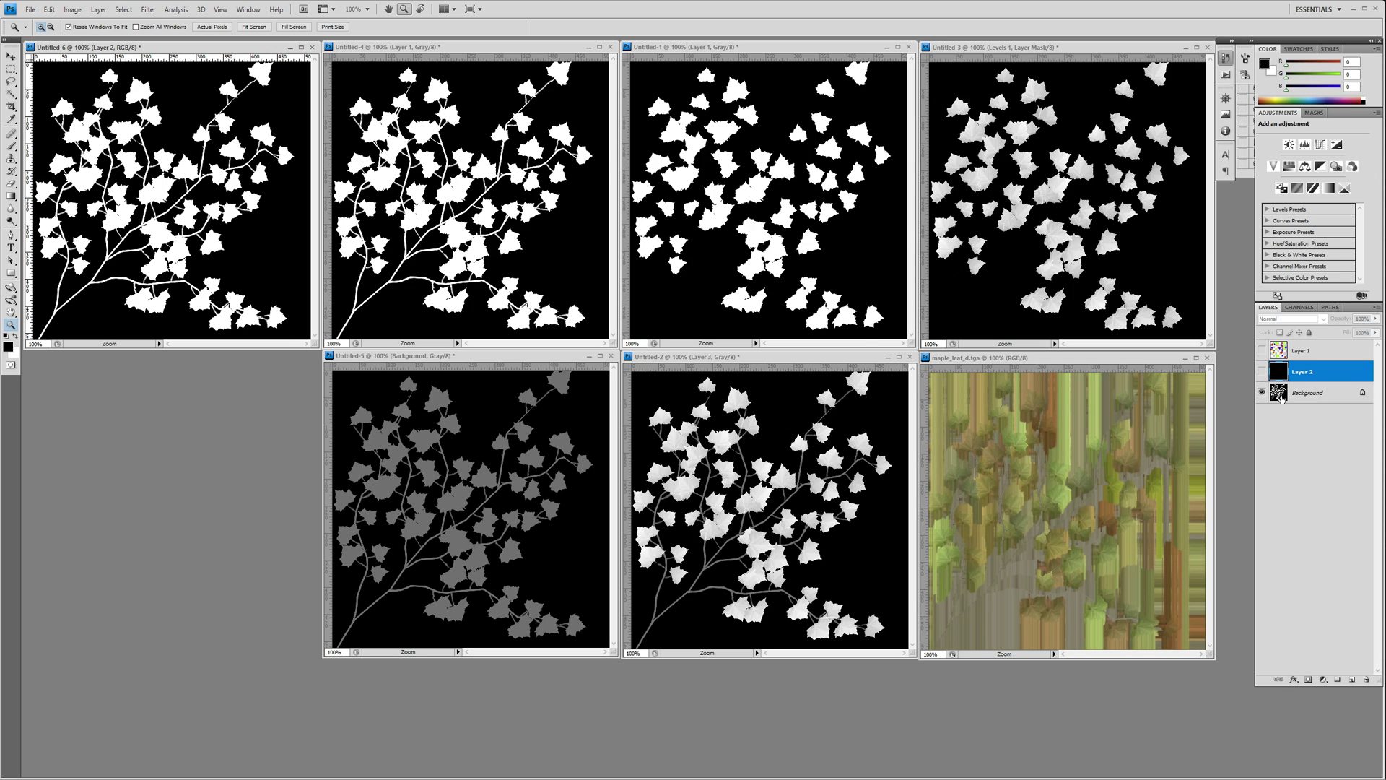
pyautogui.click(1279, 393)
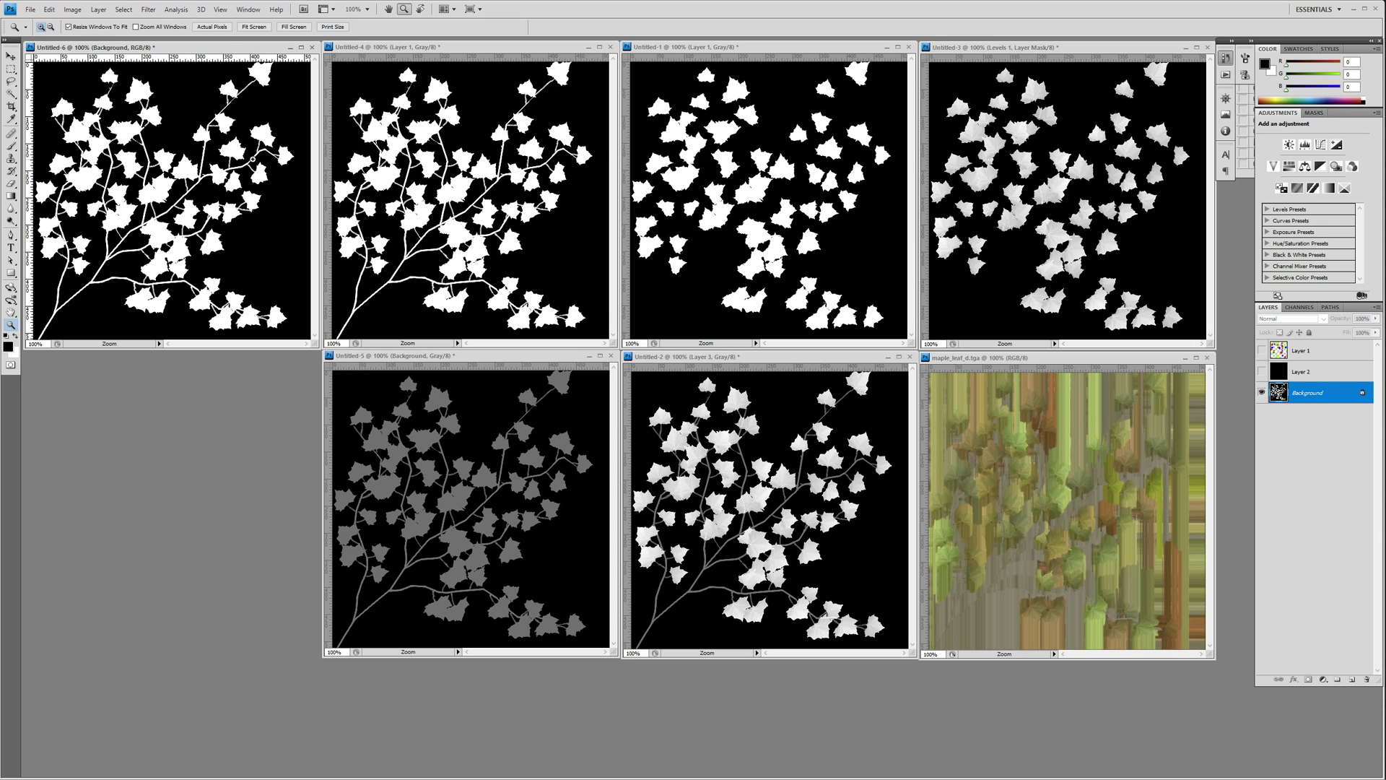
pyautogui.moveTo(127, 51)
pyautogui.mouseDown()
pyautogui.moveTo(148, 66)
pyautogui.moveTo(128, 48)
pyautogui.mouseUp()
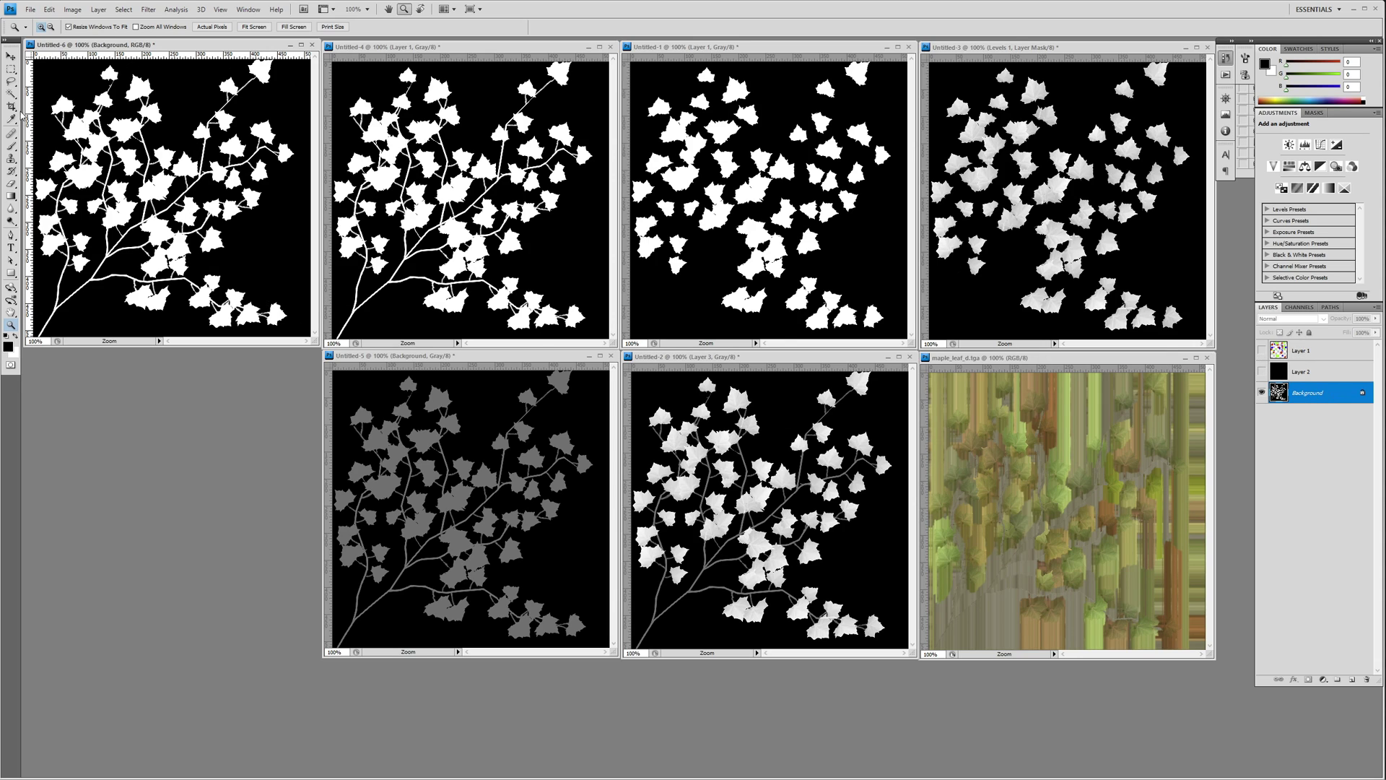
pyautogui.click(1262, 350)
pyautogui.click(1301, 349)
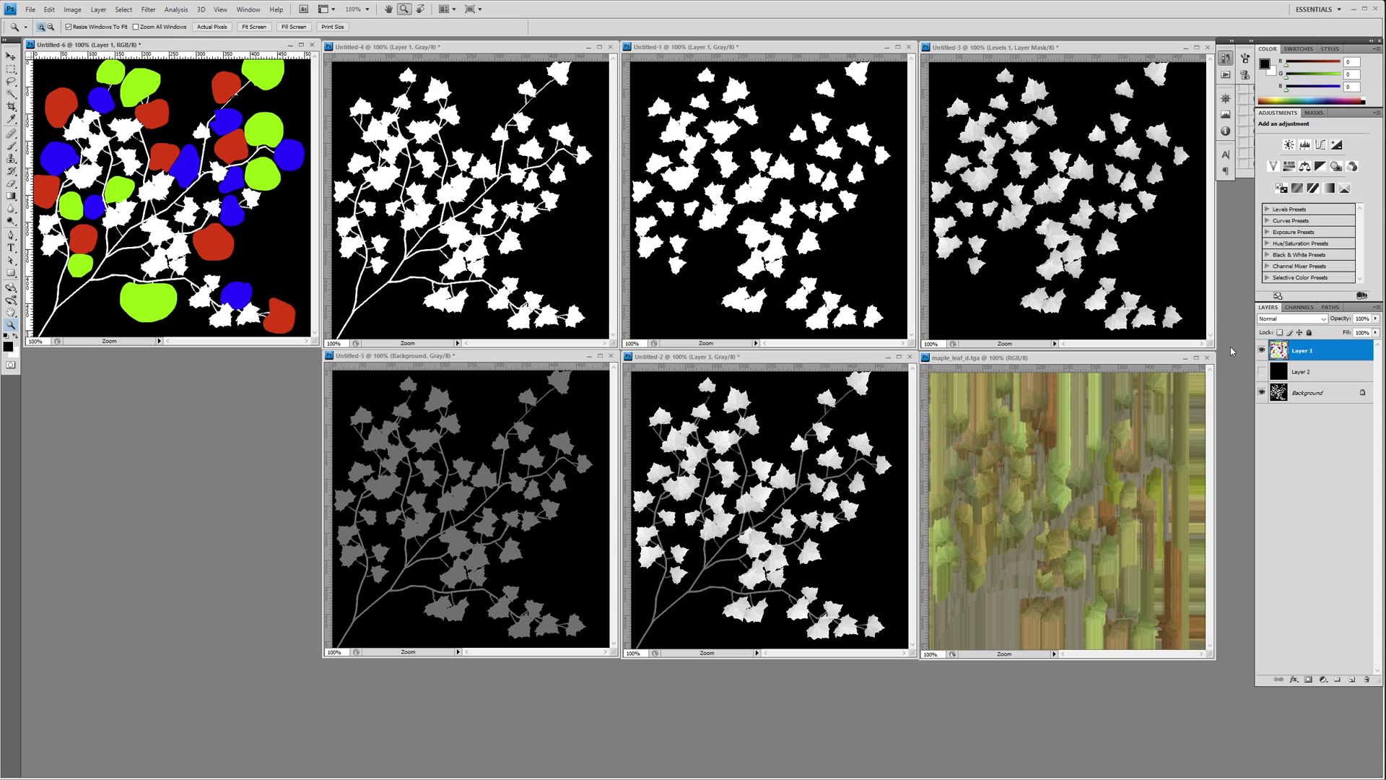
pyautogui.click(1263, 371)
pyautogui.click(1316, 374)
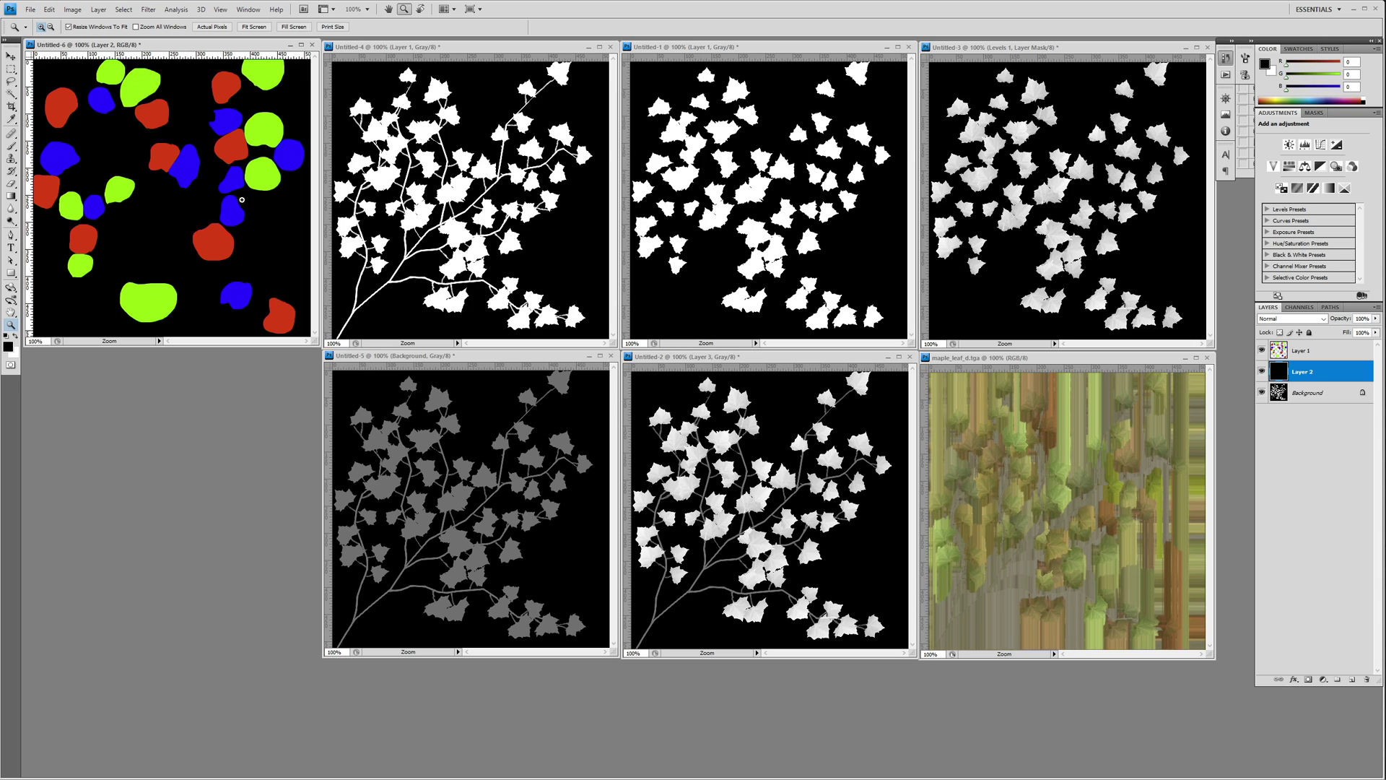
# - Cycle through Untitled-4, Untitled-1 and Untitled-3 to inspect their layers
pyautogui.click(479, 49)
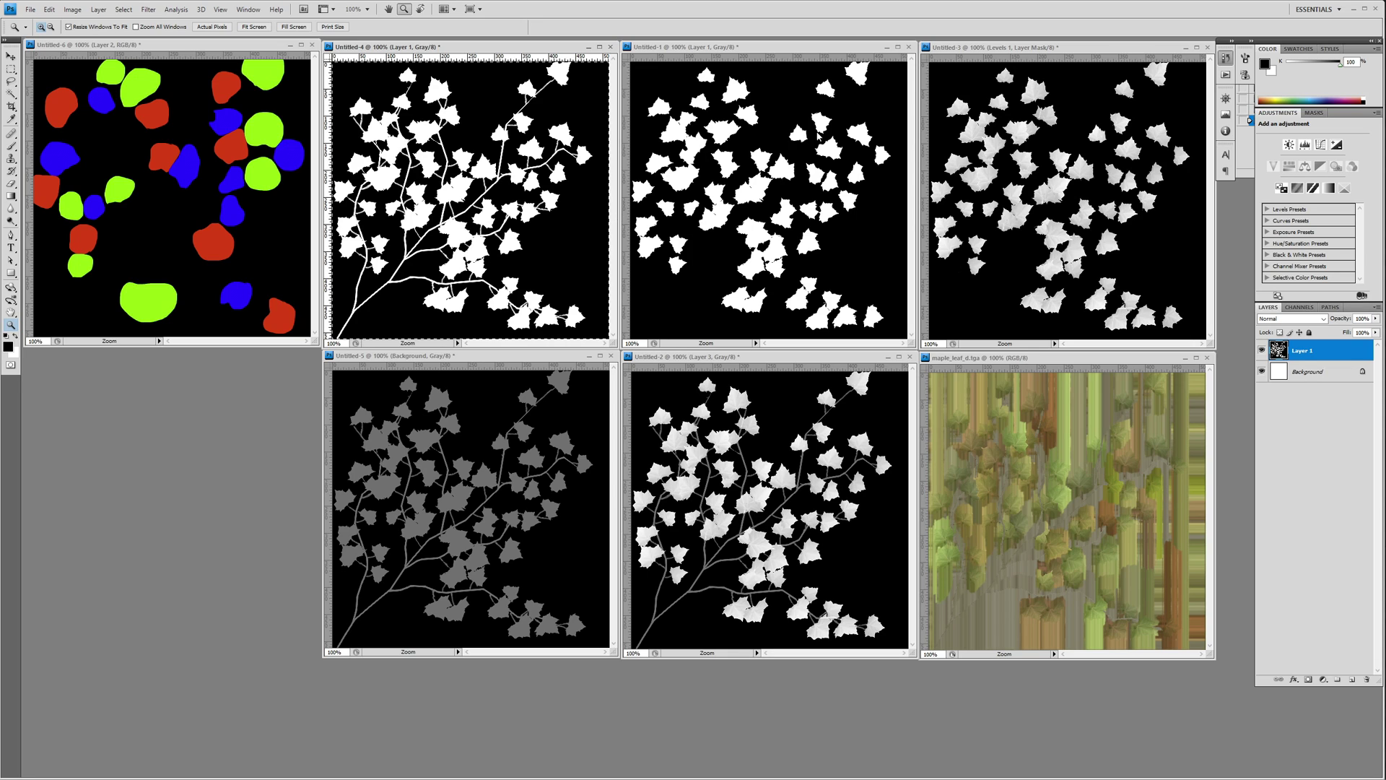
pyautogui.hotkey('ctrl', 'Tab')
pyautogui.hotkey('ctrl', 'Tab')
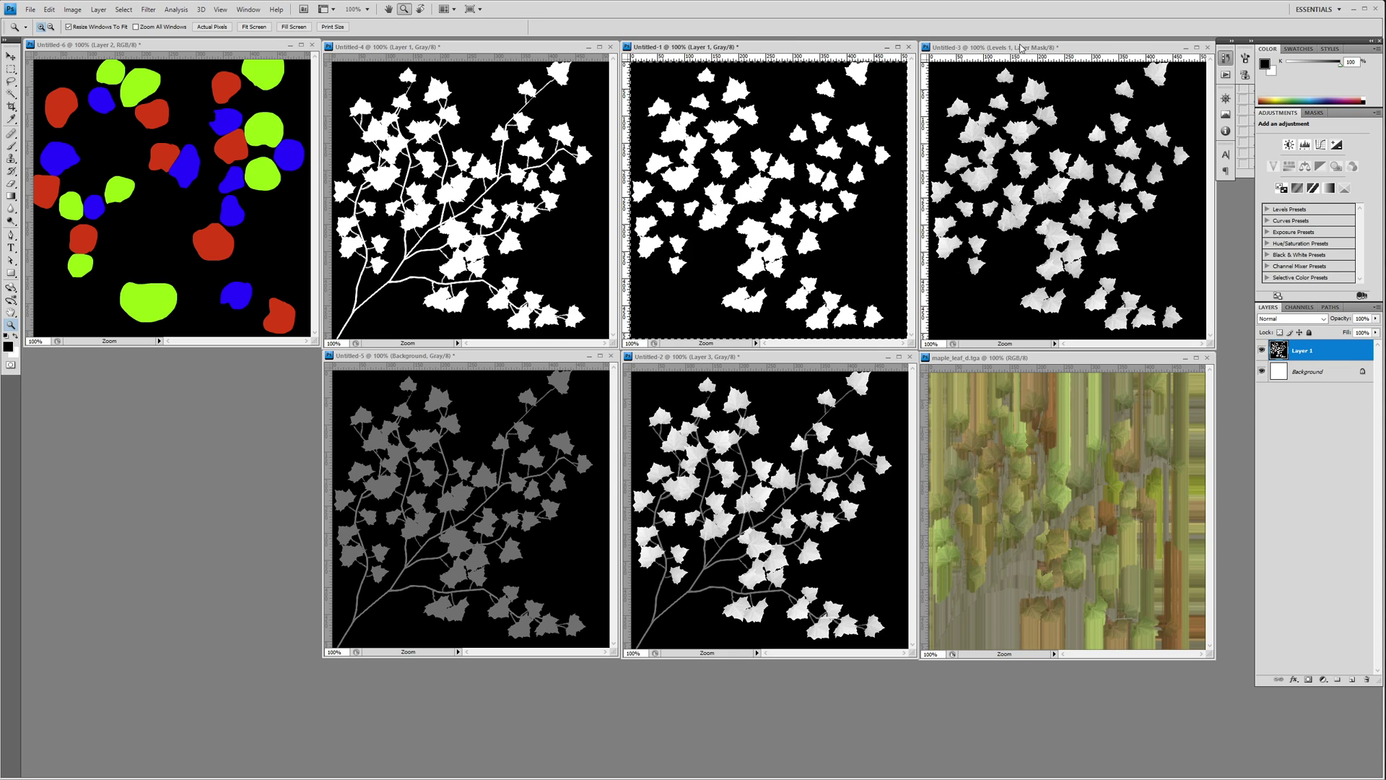
pyautogui.click(727, 50)
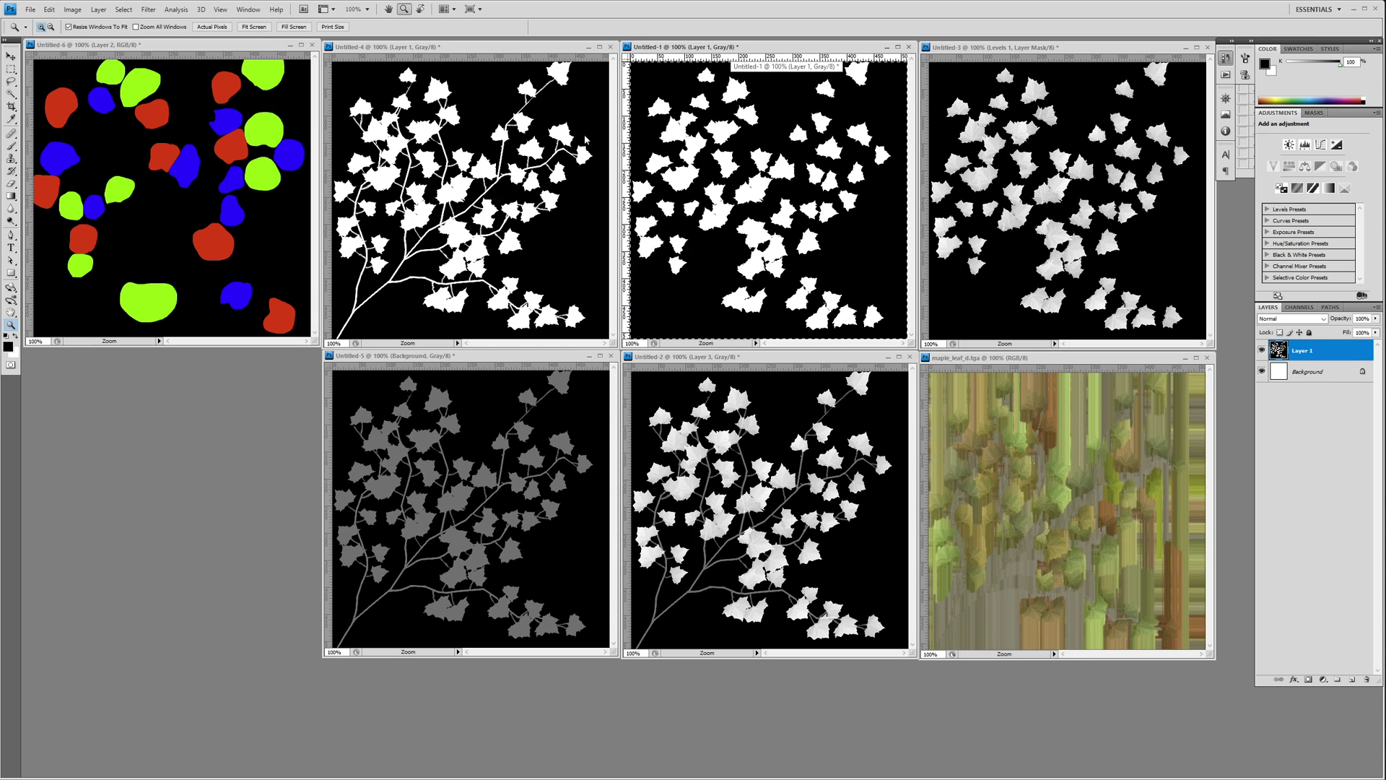
pyautogui.click(474, 49)
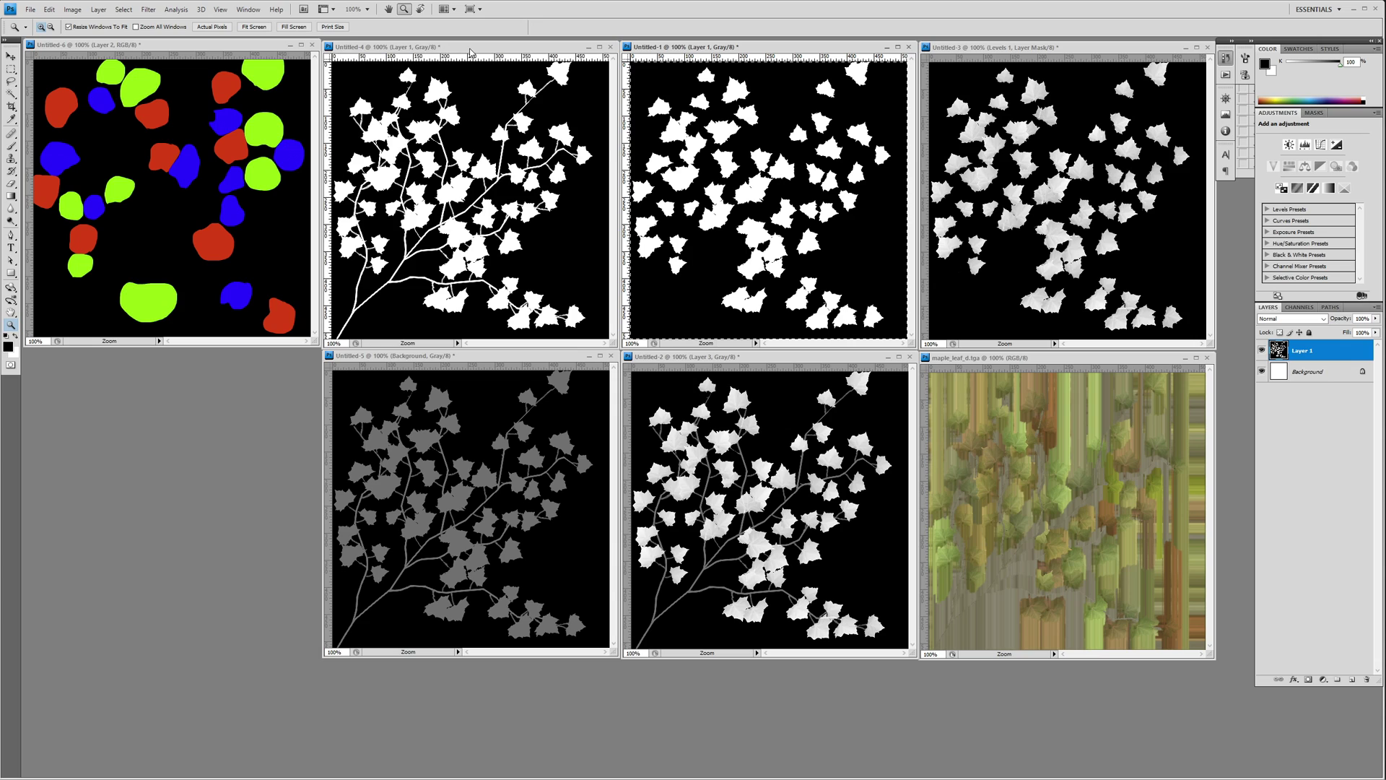
pyautogui.click(714, 50)
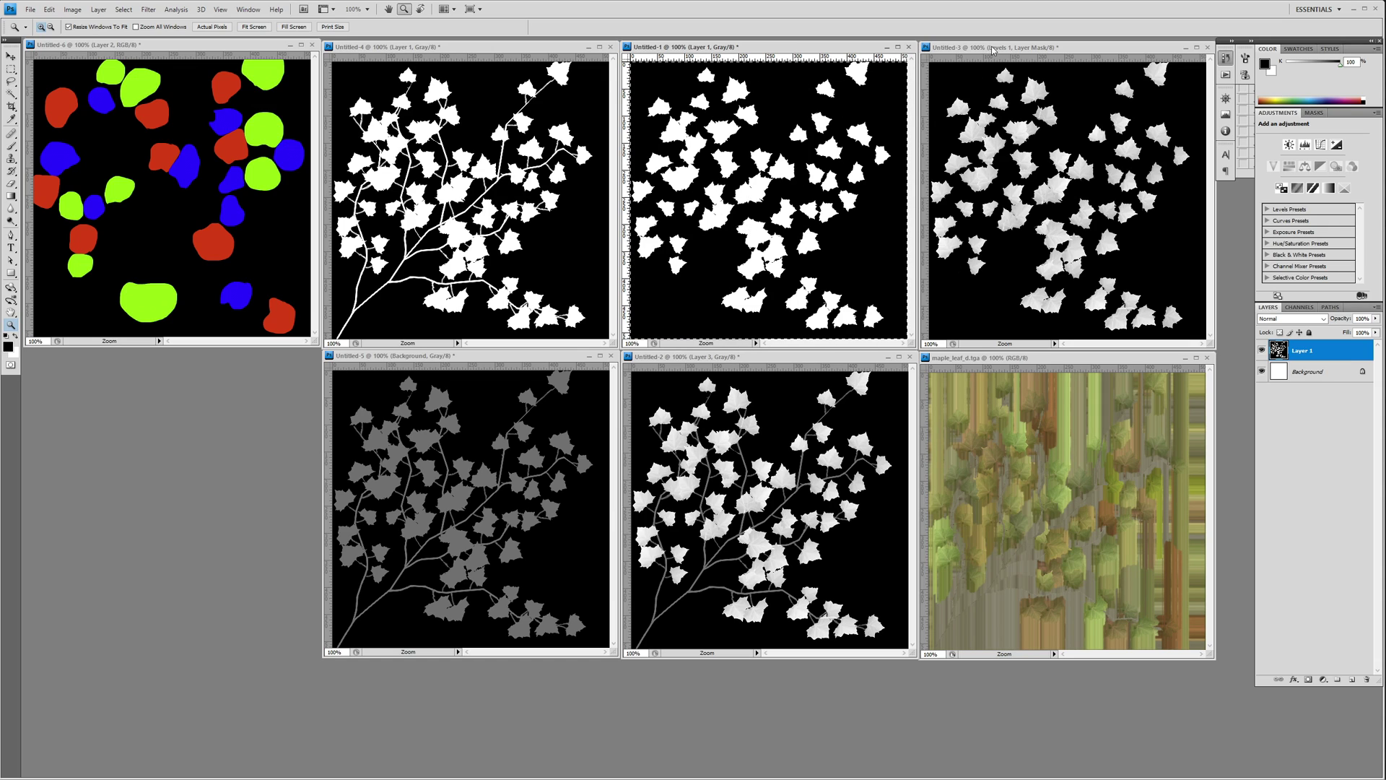
pyautogui.click(982, 49)
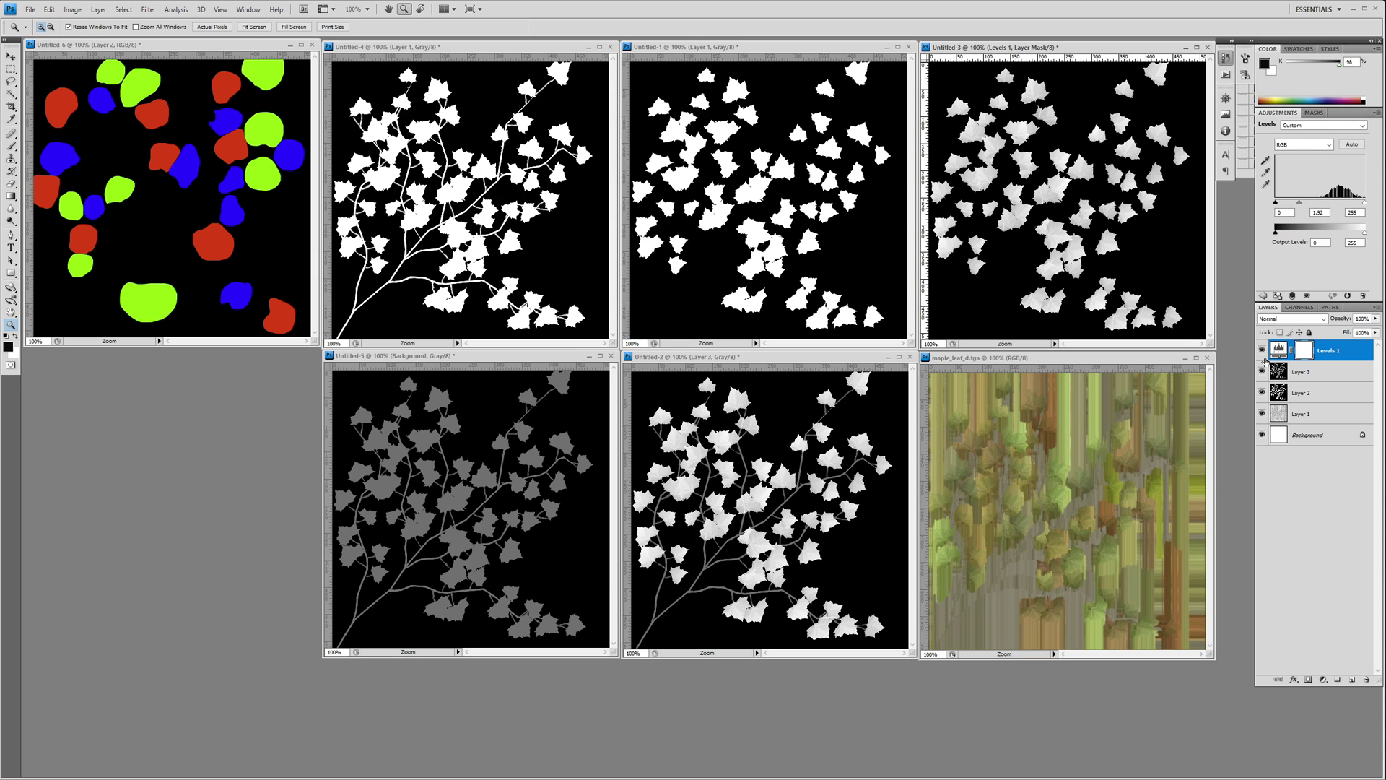
pyautogui.moveTo(1262, 351); pyautogui.dragTo(1260, 396)
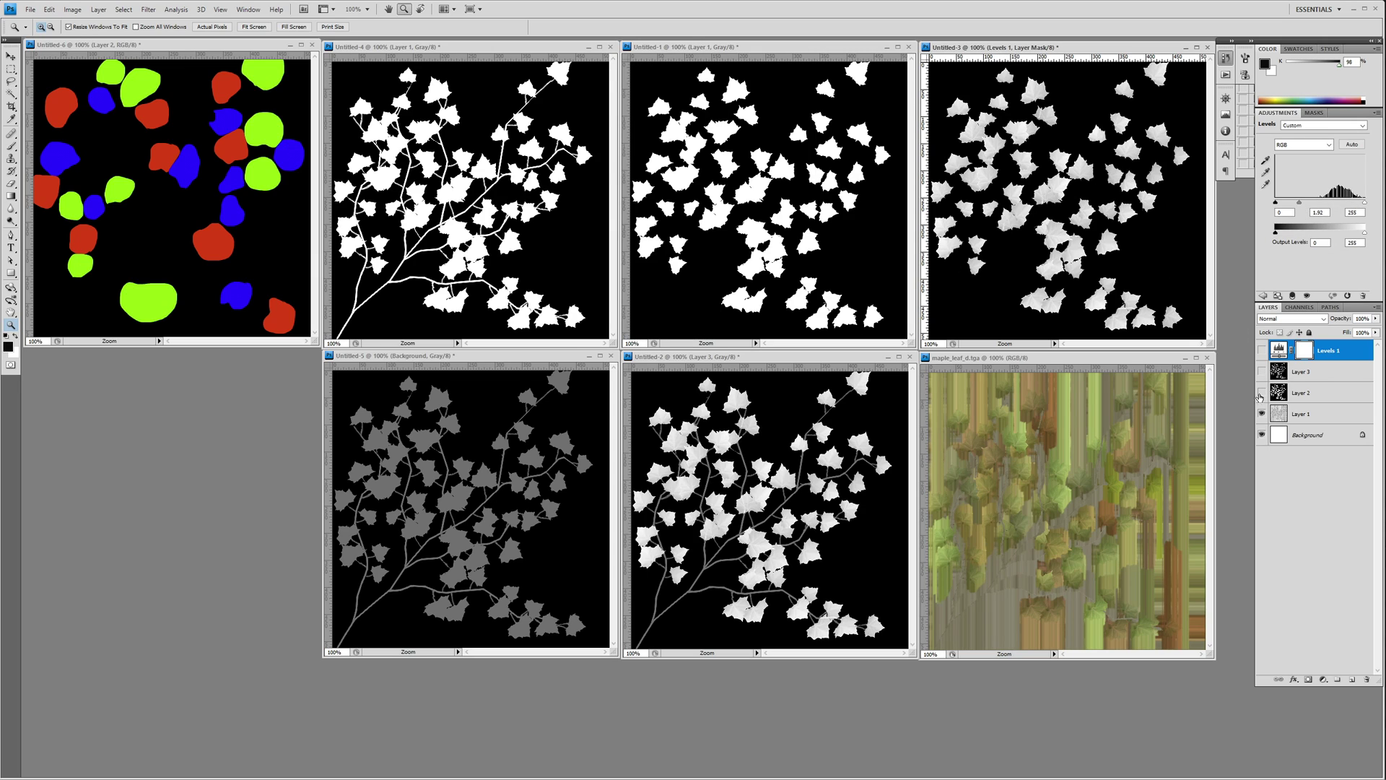
pyautogui.click(1300, 414)
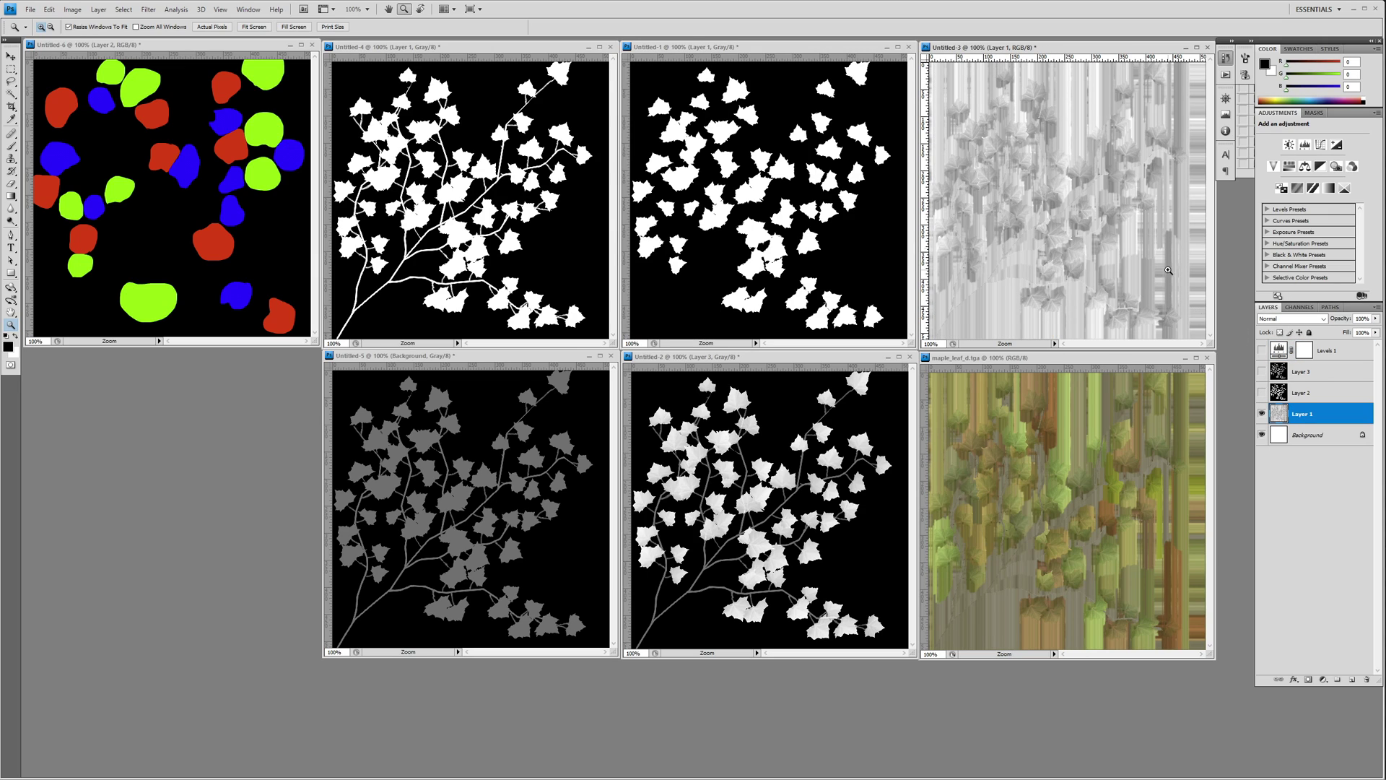
pyautogui.click(1050, 362)
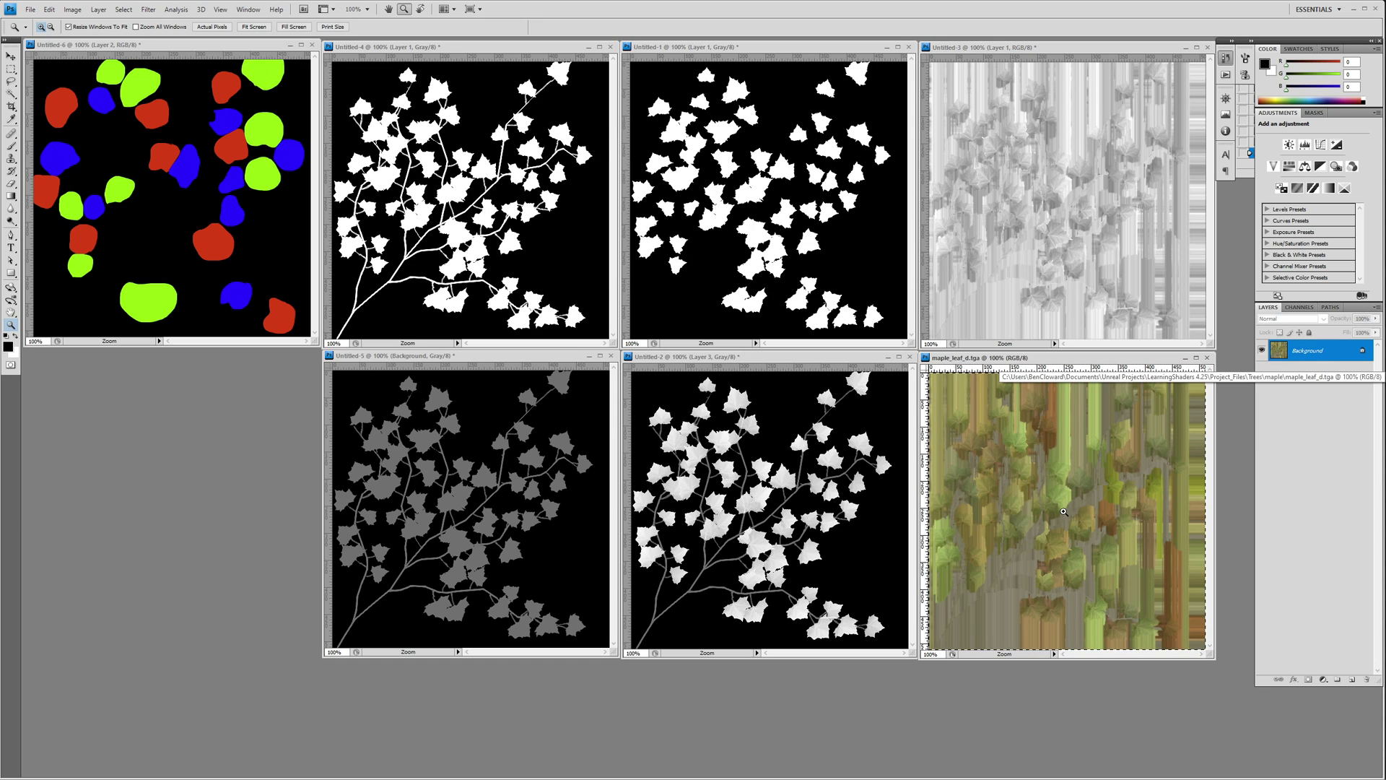
pyautogui.click(1048, 154)
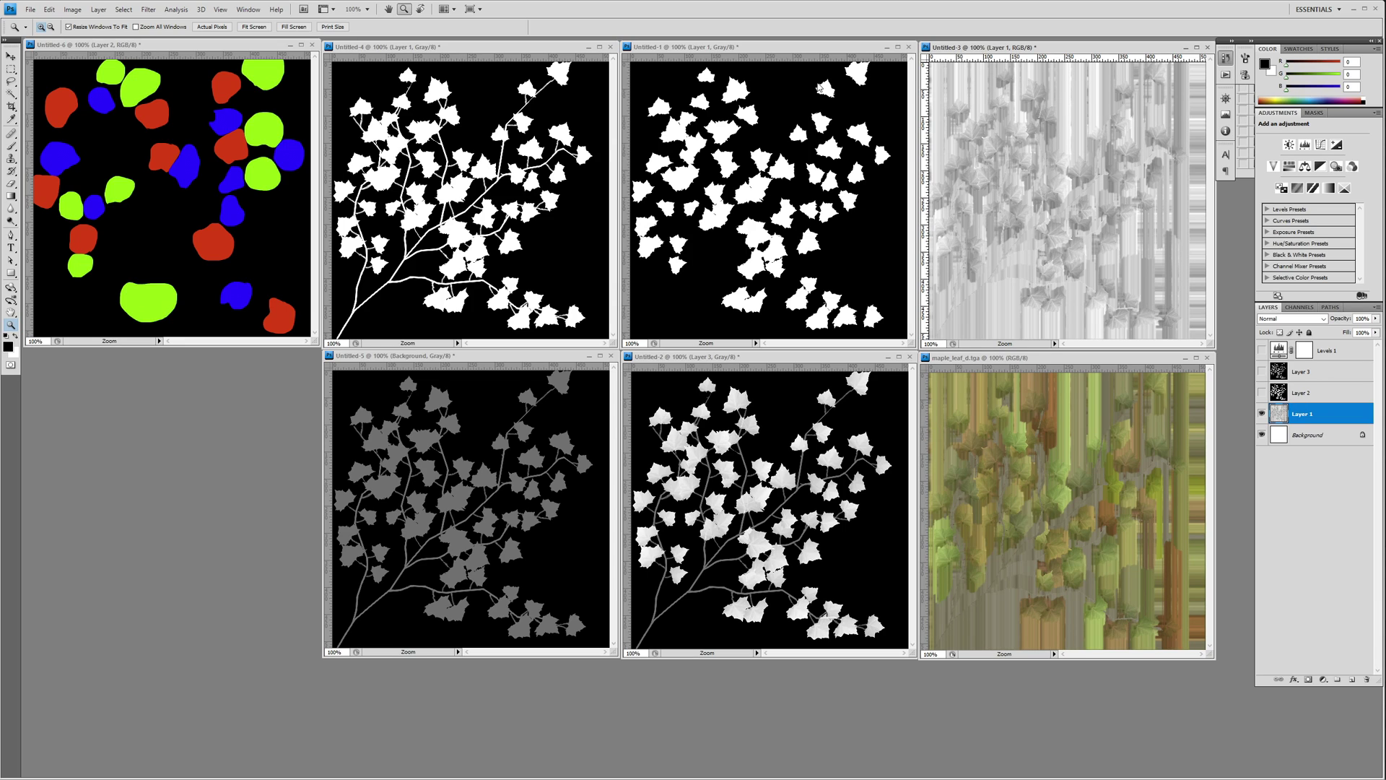
pyautogui.click(737, 53)
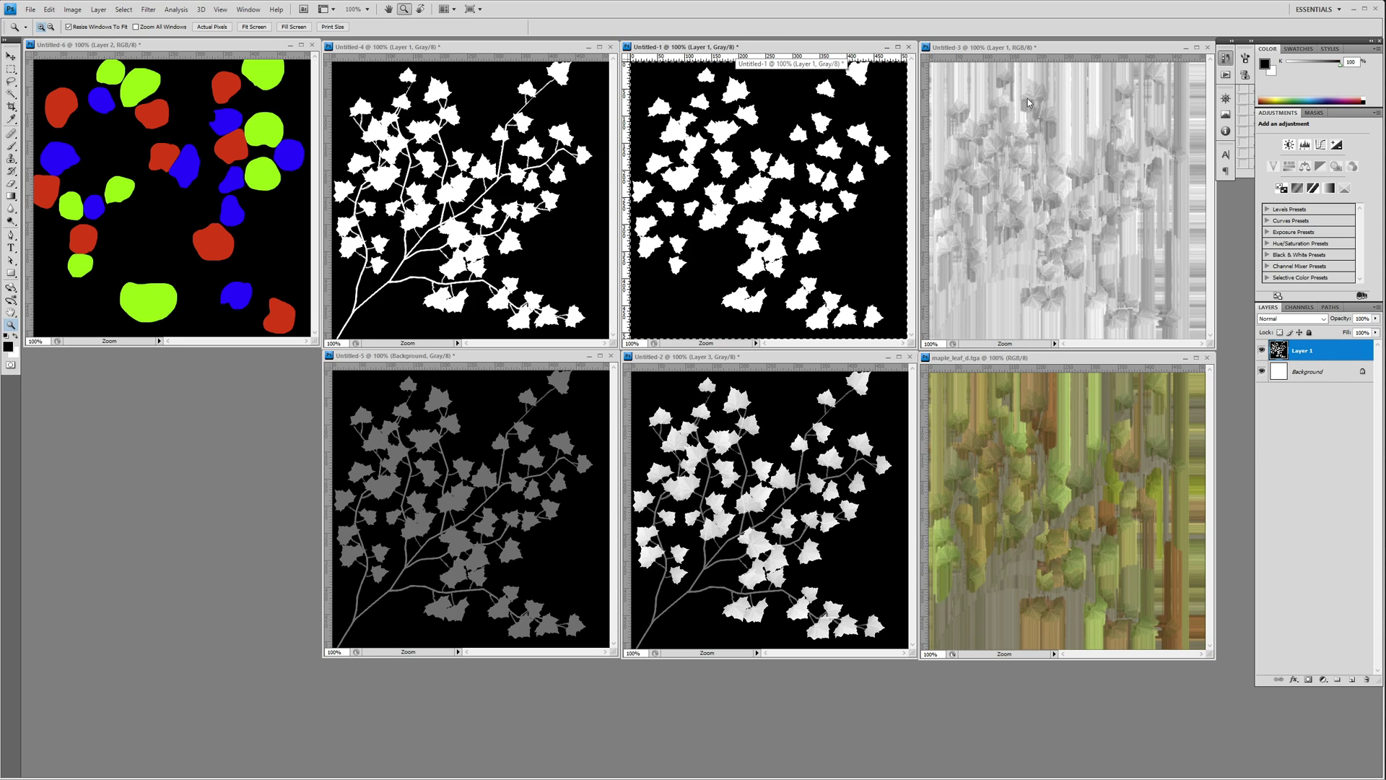
pyautogui.click(1028, 58)
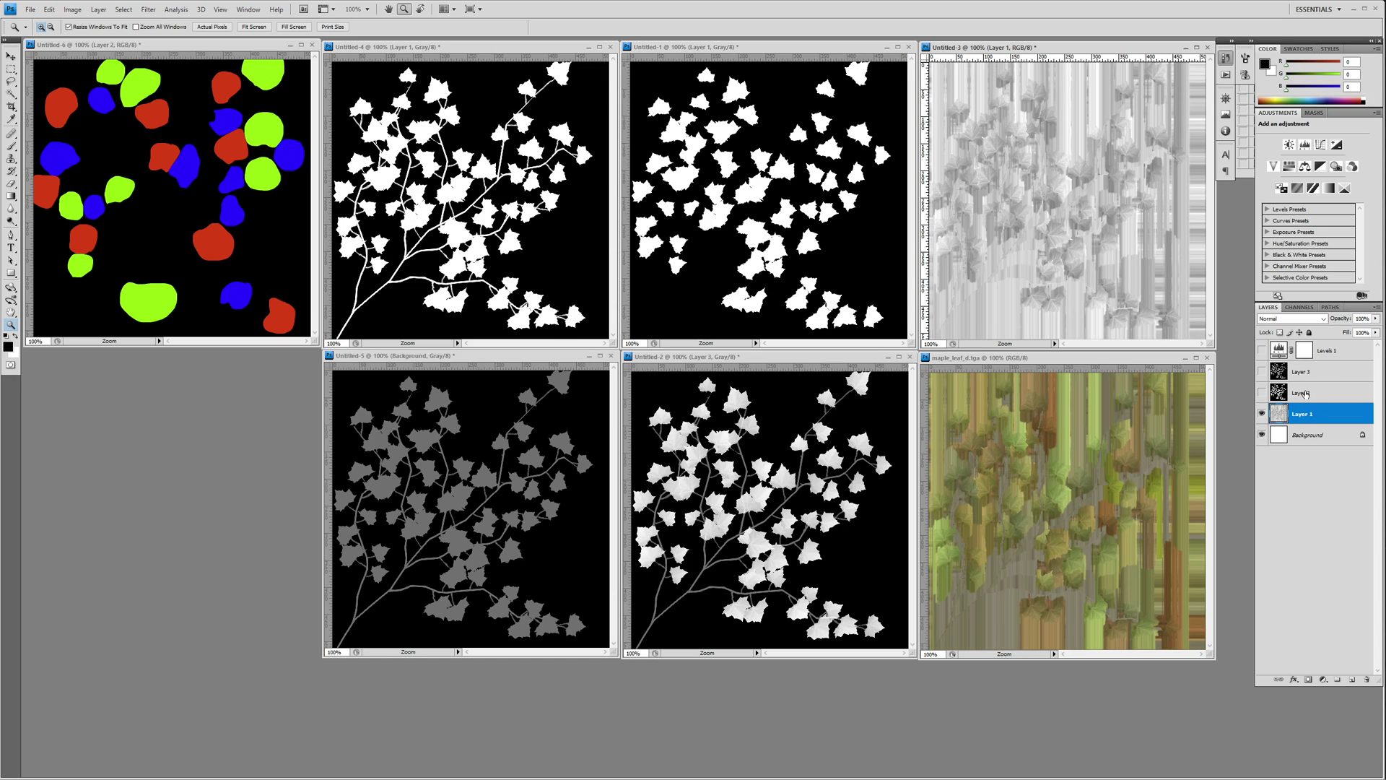
pyautogui.click(1262, 393)
pyautogui.click(1262, 393)
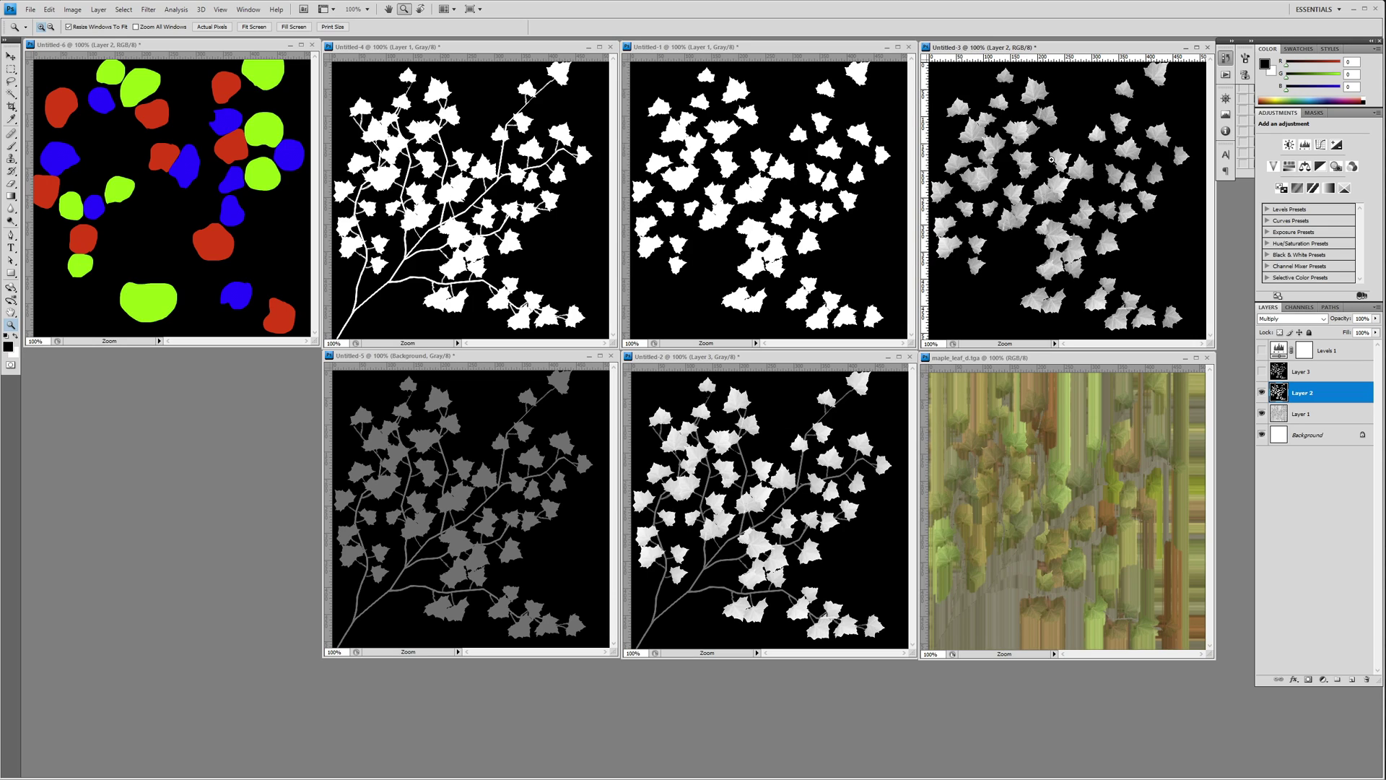
pyautogui.click(1262, 372)
pyautogui.click(1262, 351)
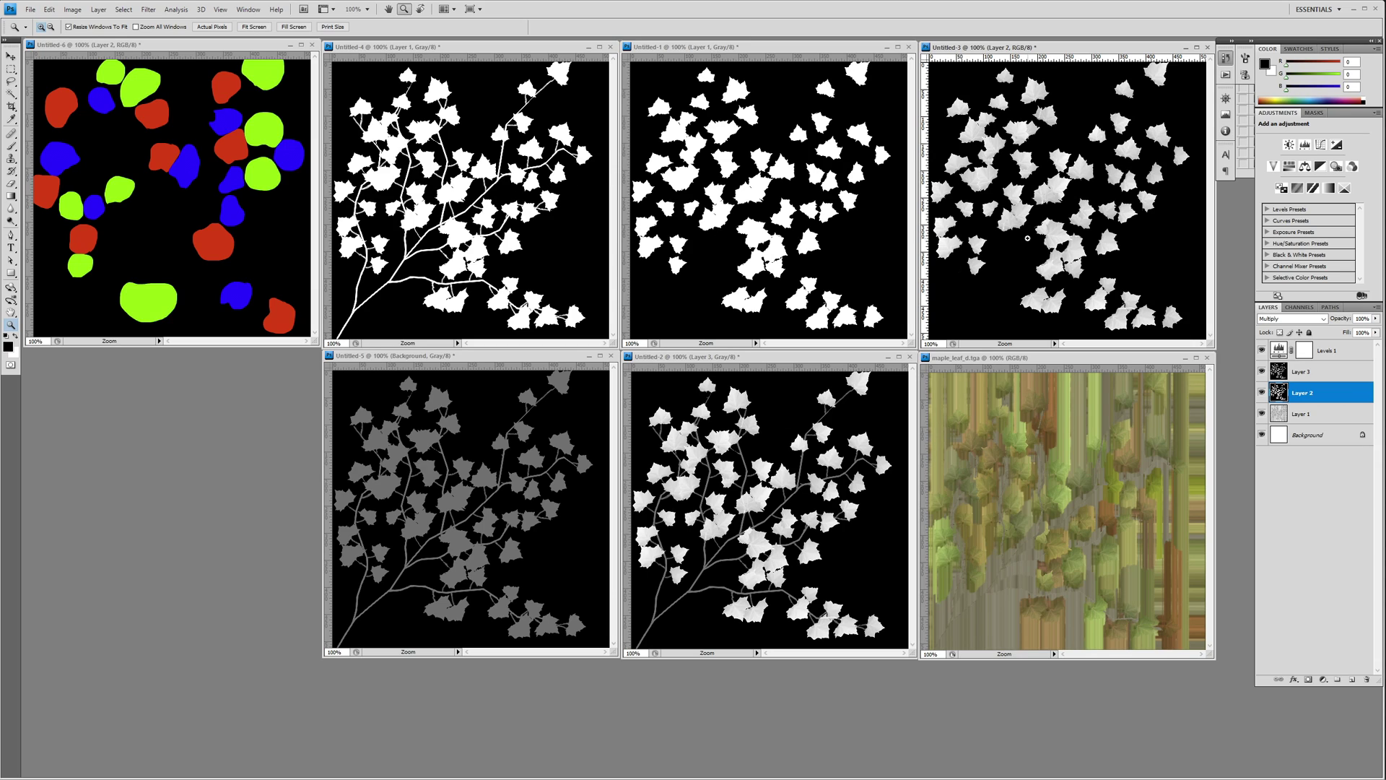
pyautogui.click(470, 49)
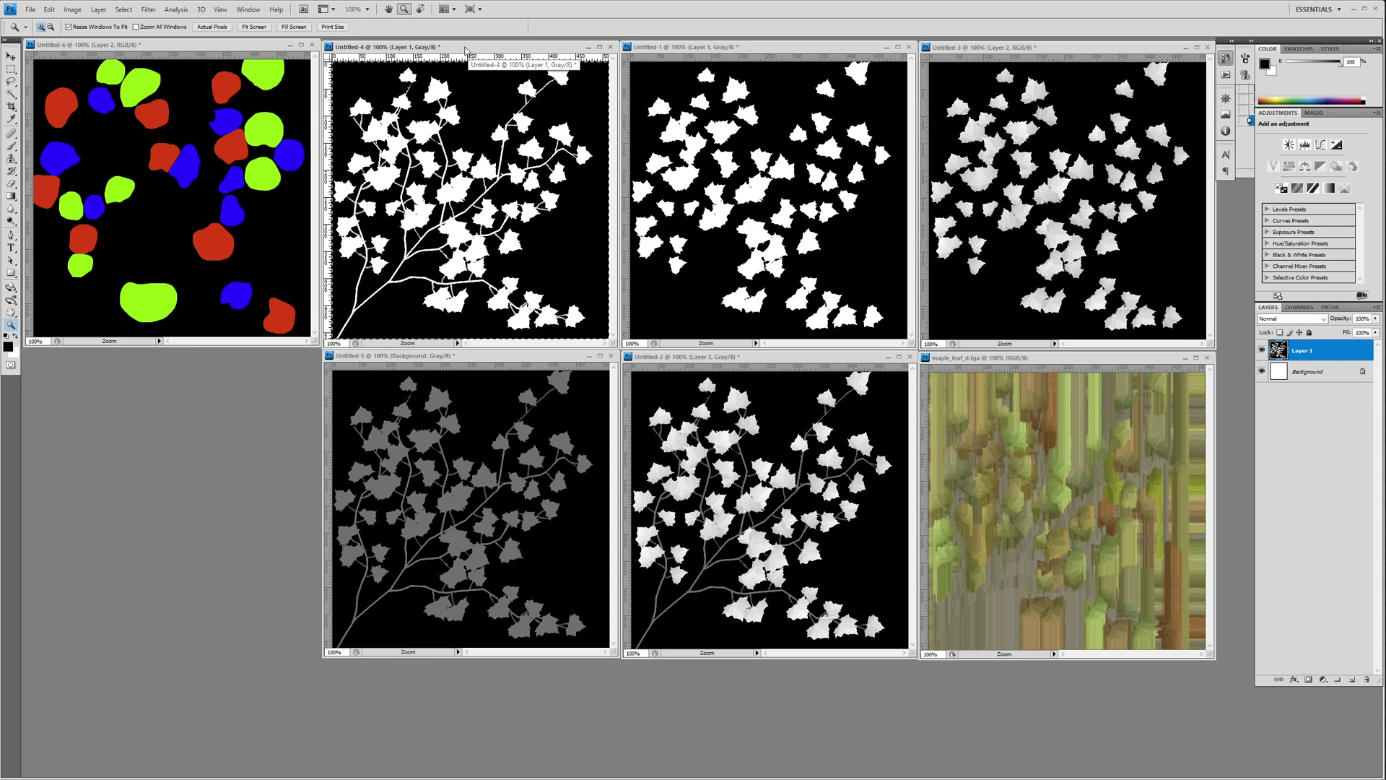
# - Check the Levels 1 adjustment on Untitled-5's grey leaves
pyautogui.click(471, 394)
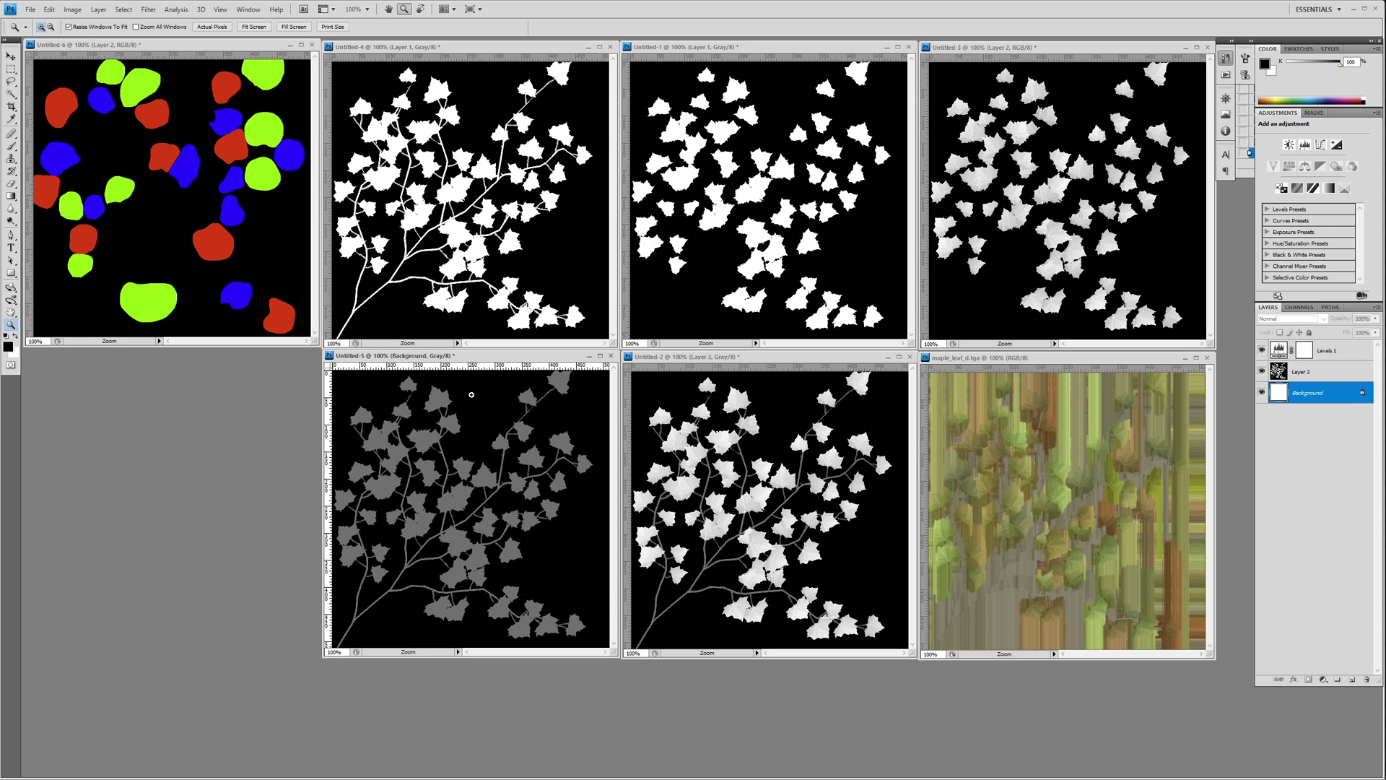
pyautogui.click(1275, 358)
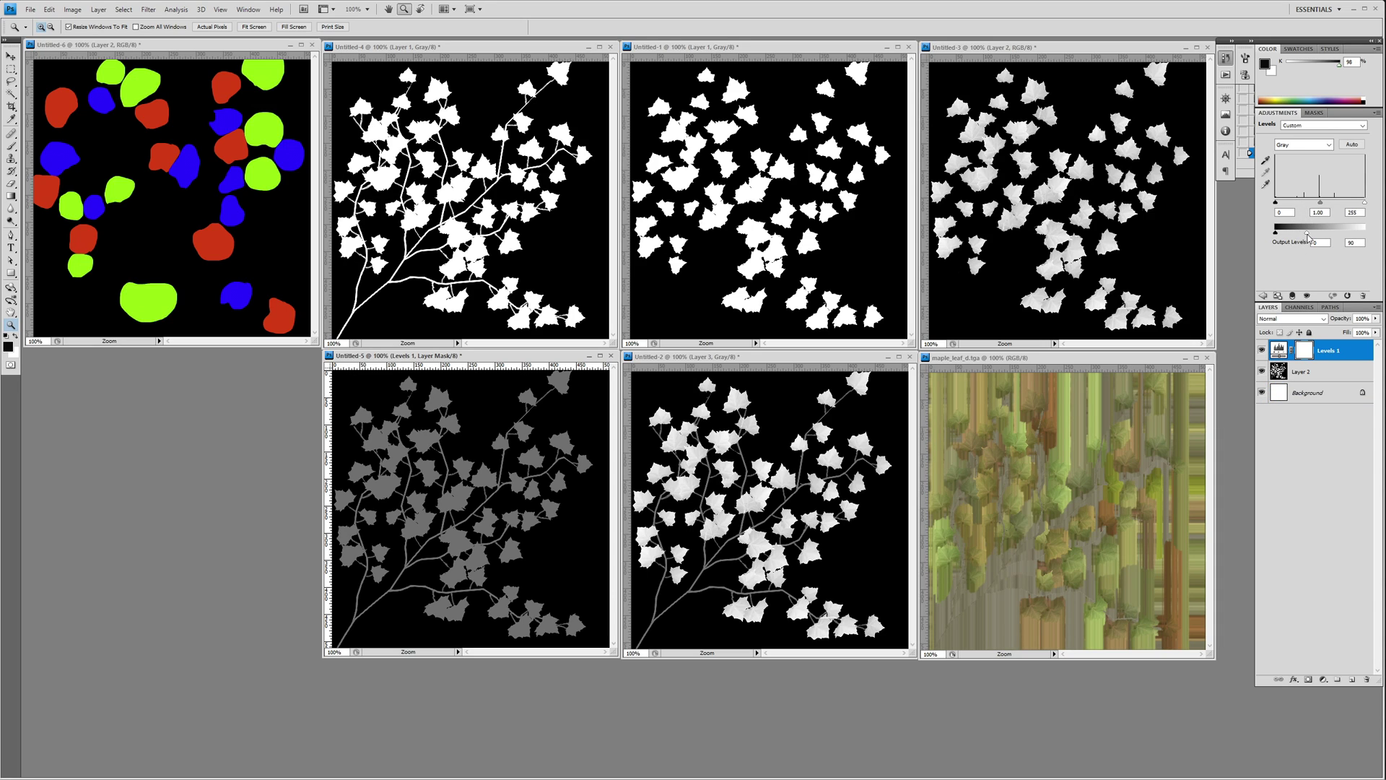
pyautogui.moveTo(1308, 238)
pyautogui.mouseDown()
pyautogui.moveTo(1362, 238)
pyautogui.moveTo(1307, 239)
pyautogui.mouseUp()
pyautogui.click(1063, 46)
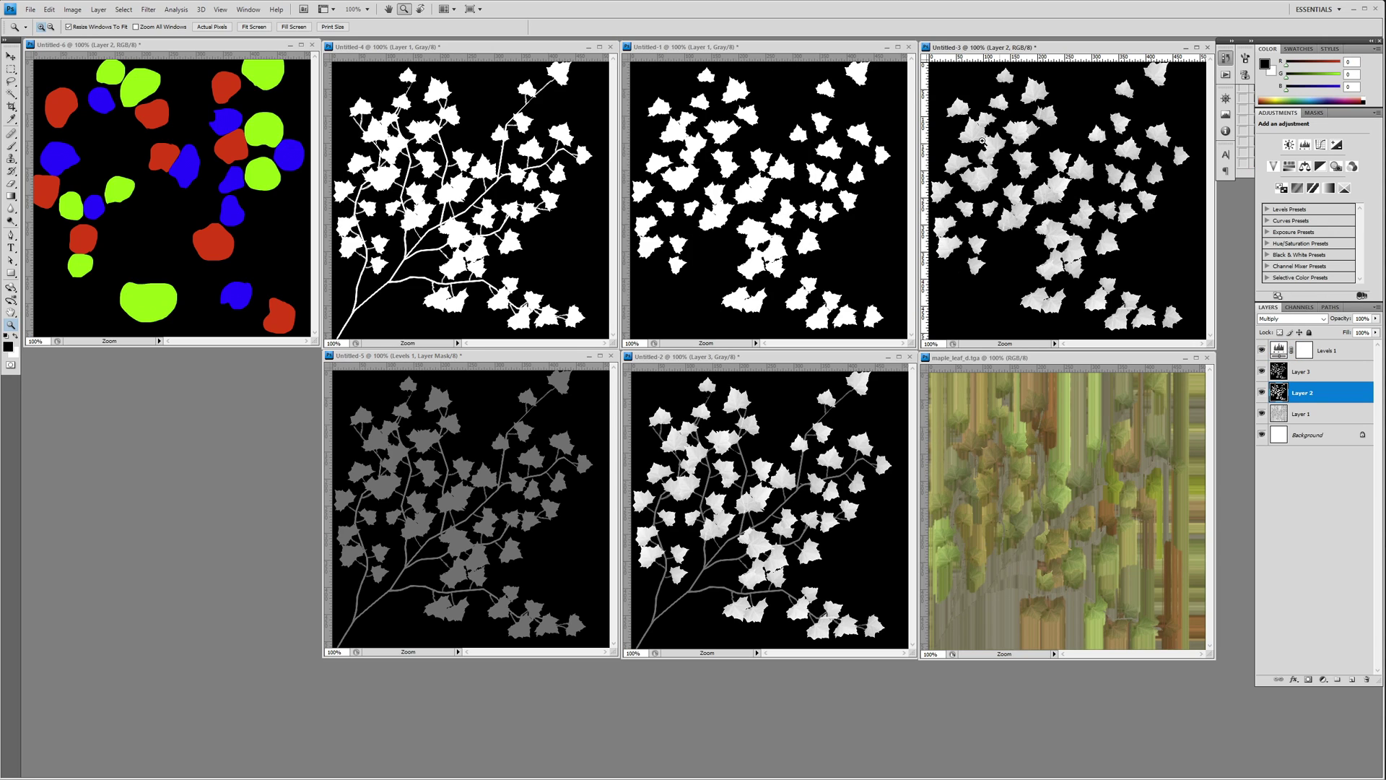
# - Toggle Untitled-2's Layer 3 and Layer 2 and zoom the image to 300%
pyautogui.click(758, 357)
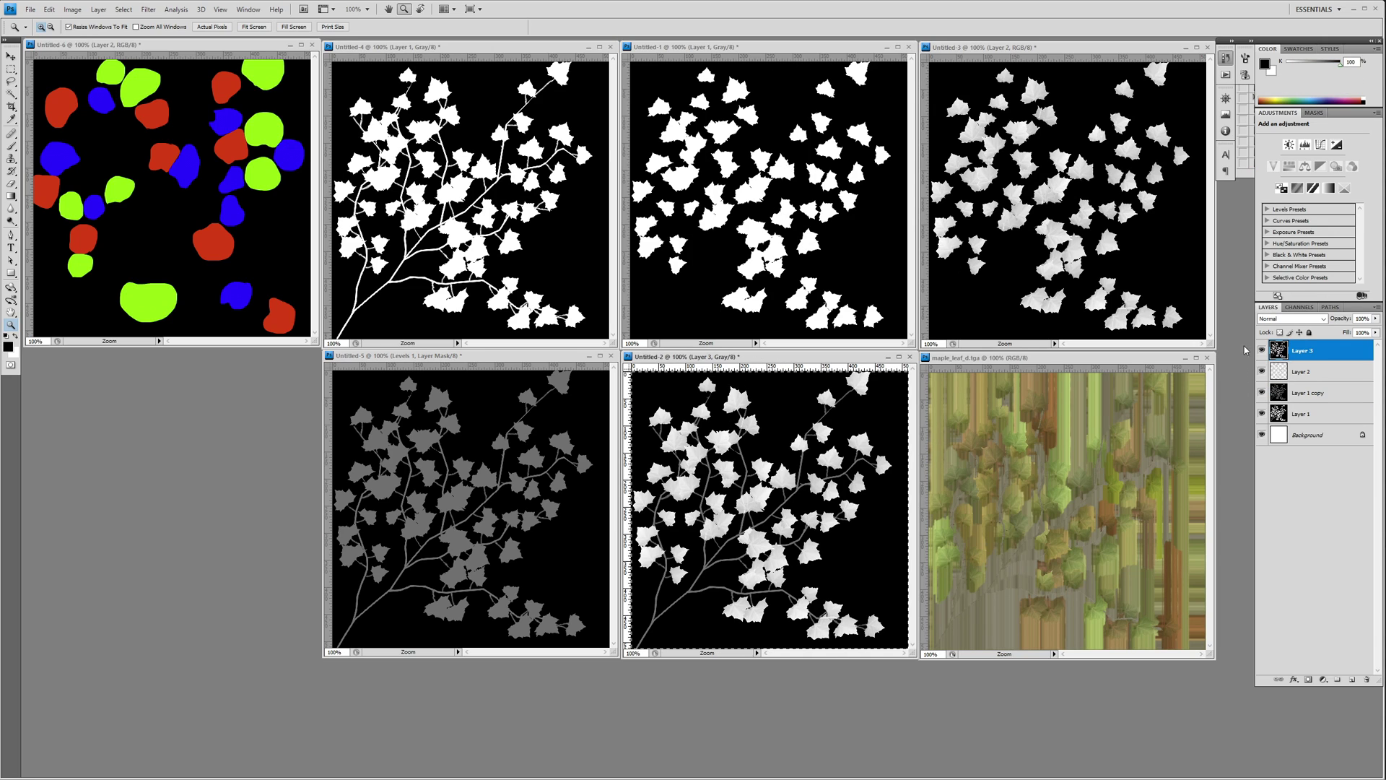
pyautogui.click(1262, 350)
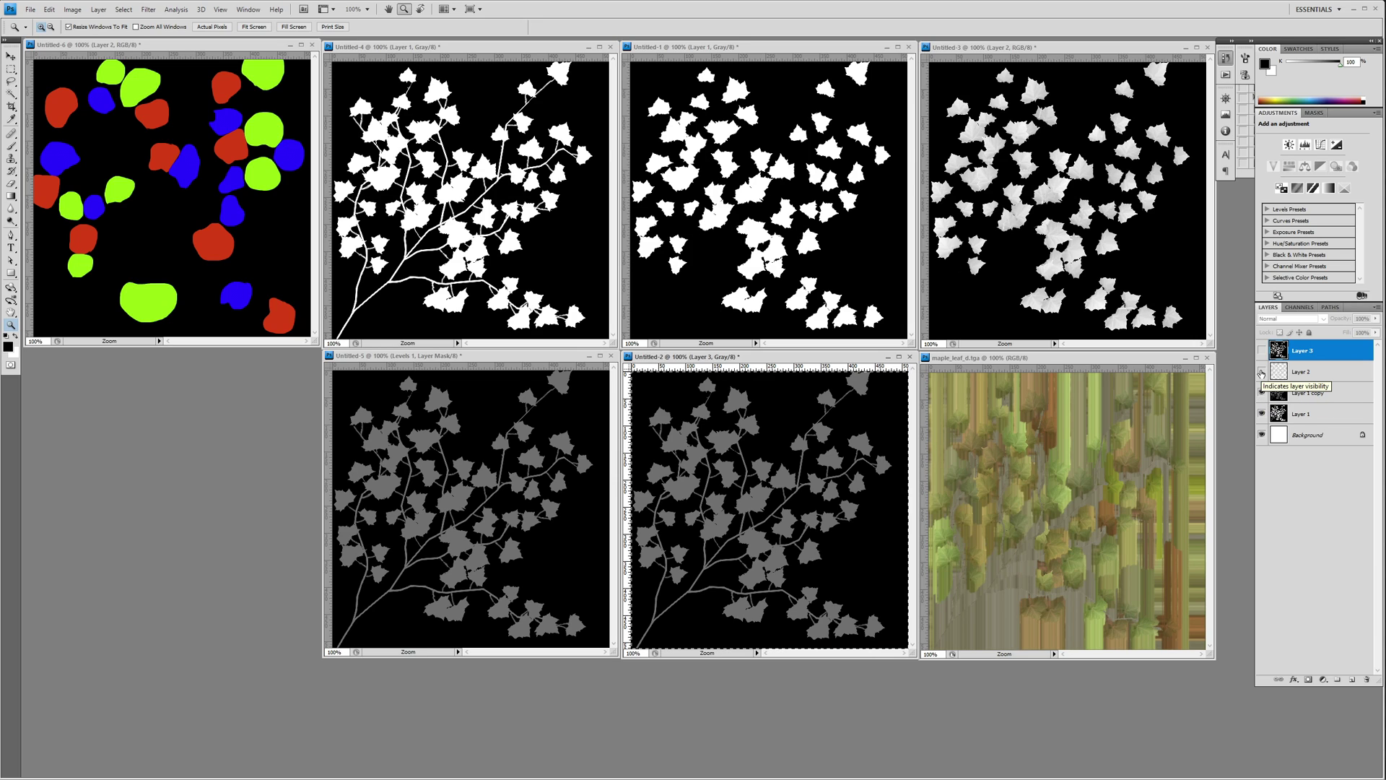
pyautogui.click(1262, 371)
pyautogui.click(1297, 372)
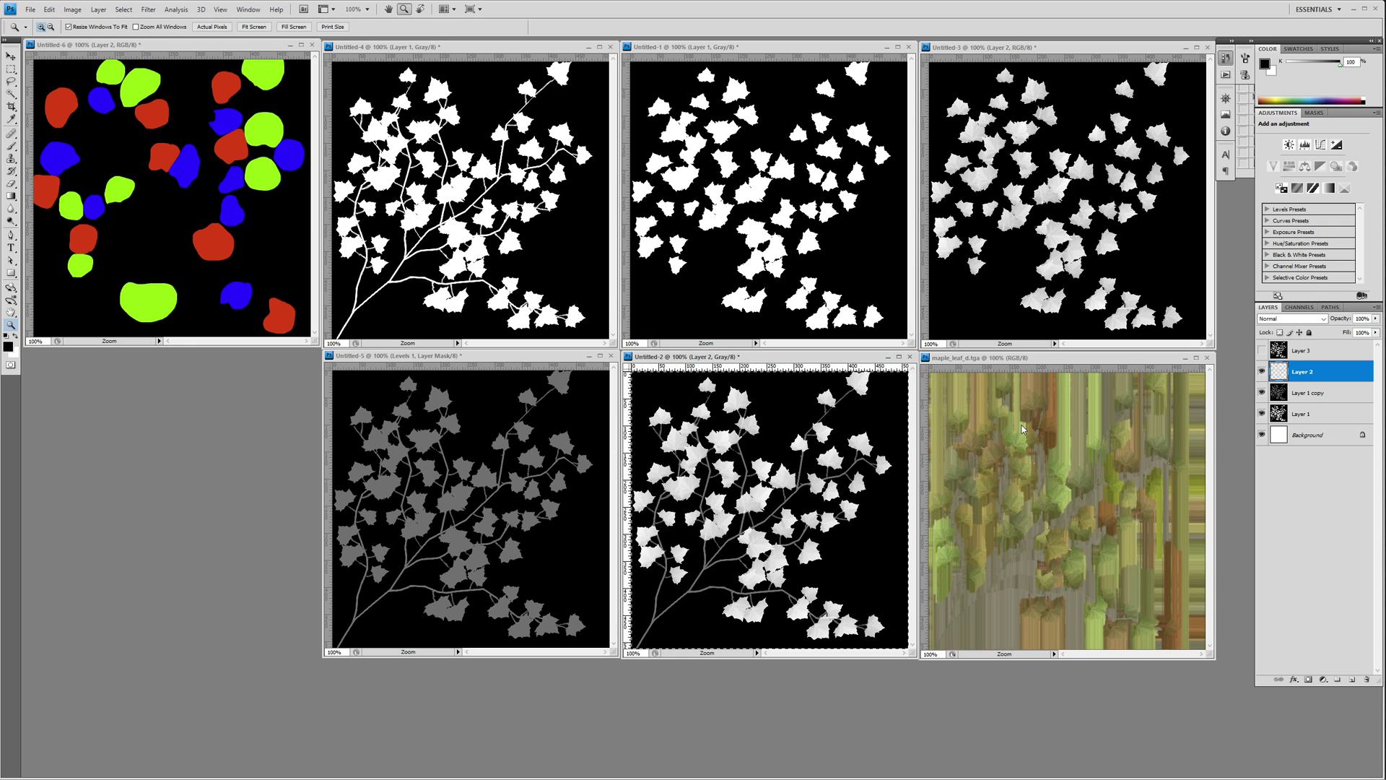
pyautogui.click(812, 483)
pyautogui.click(812, 483)
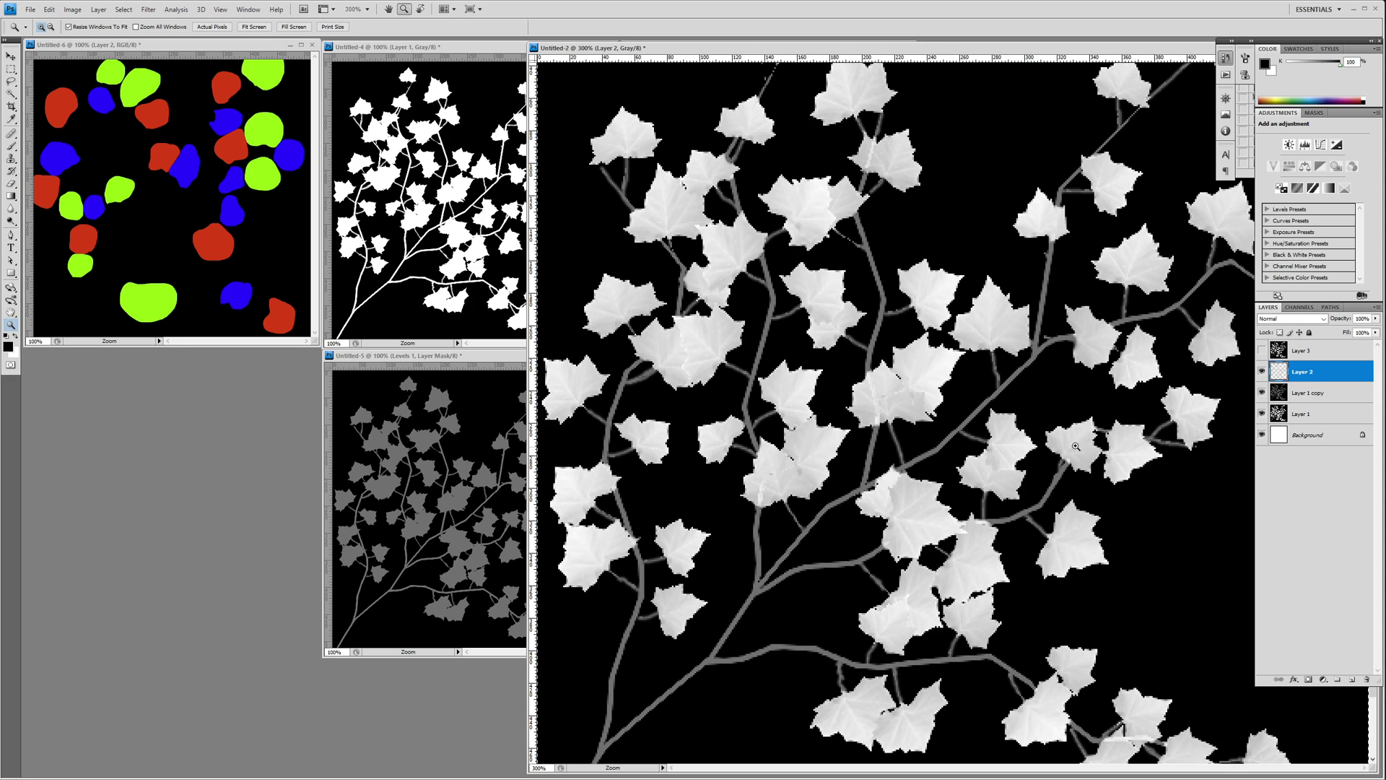
pyautogui.click(1262, 350)
# - Open Levels on Untitled-2's Layer 3 and cancel without changes
pyautogui.click(1307, 351)
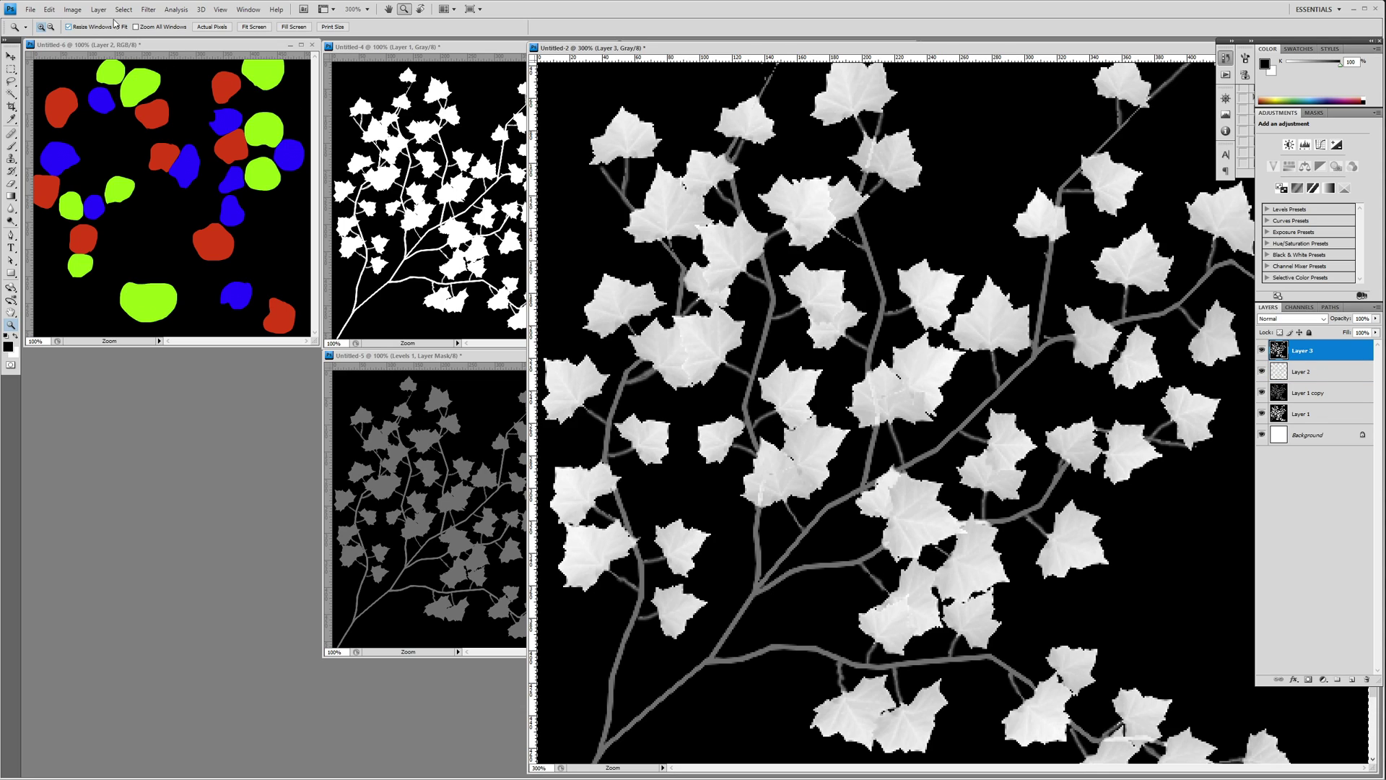
pyautogui.click(72, 10)
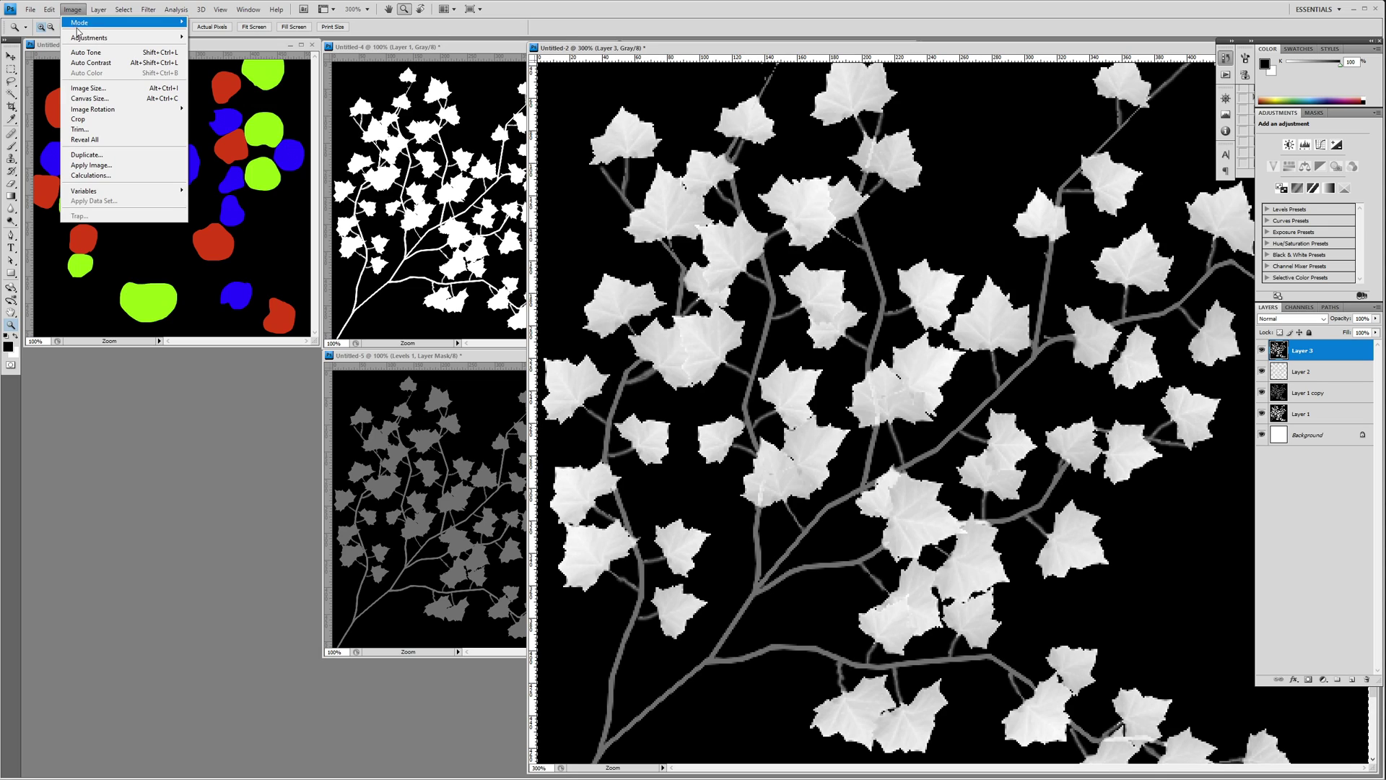
pyautogui.moveTo(82, 40)
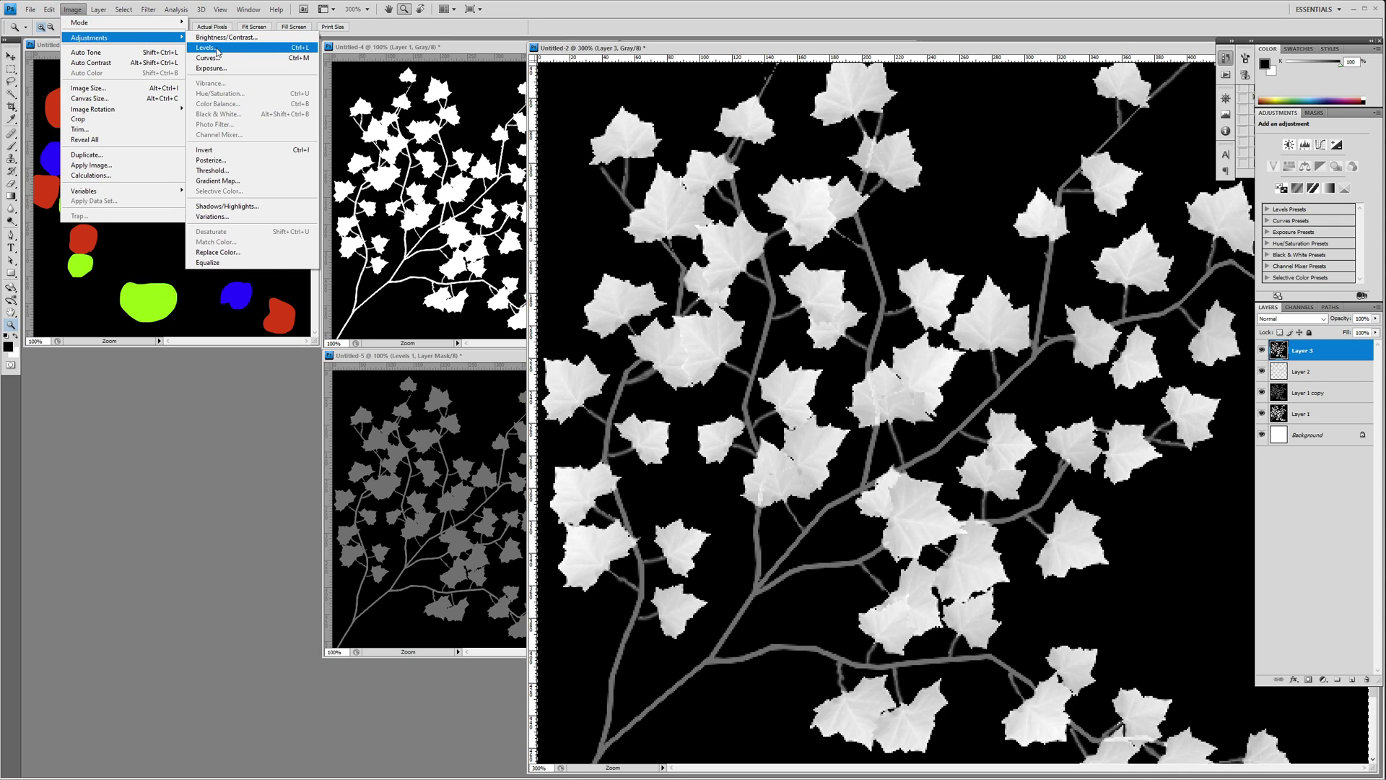
pyautogui.click(217, 48)
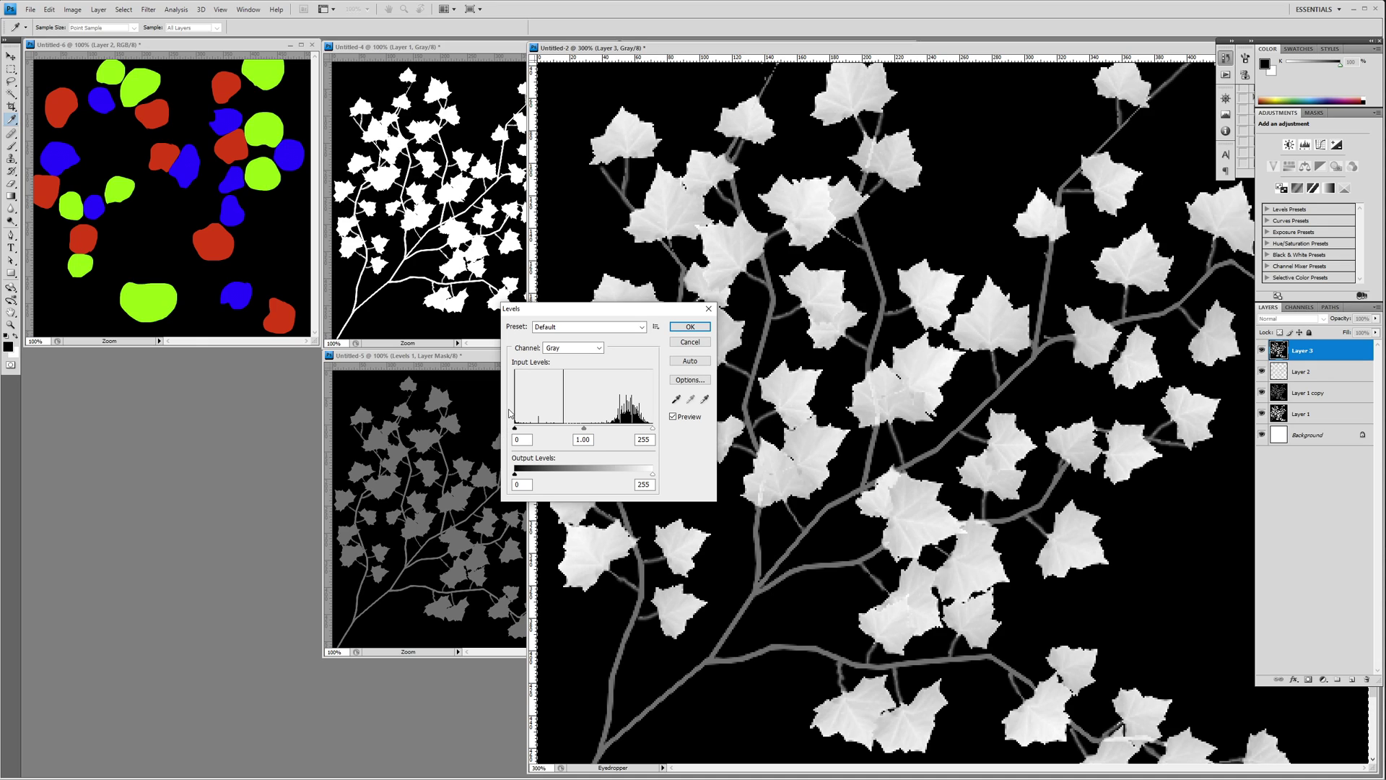
pyautogui.click(676, 345)
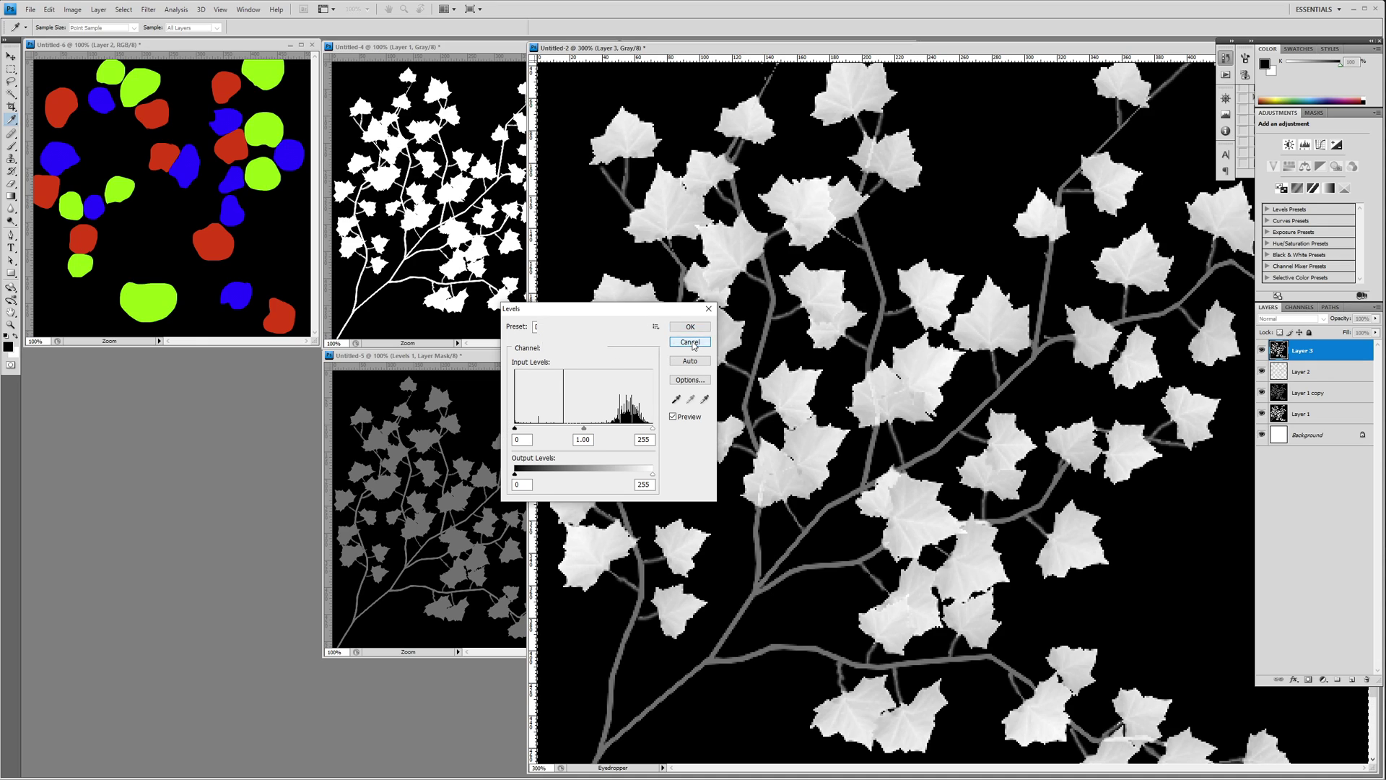
# - Zoom the Untitled-2 image out to 200%
pyautogui.press('z')
pyautogui.keyDown('alt'); pyautogui.click(802, 370); pyautogui.keyUp('alt')
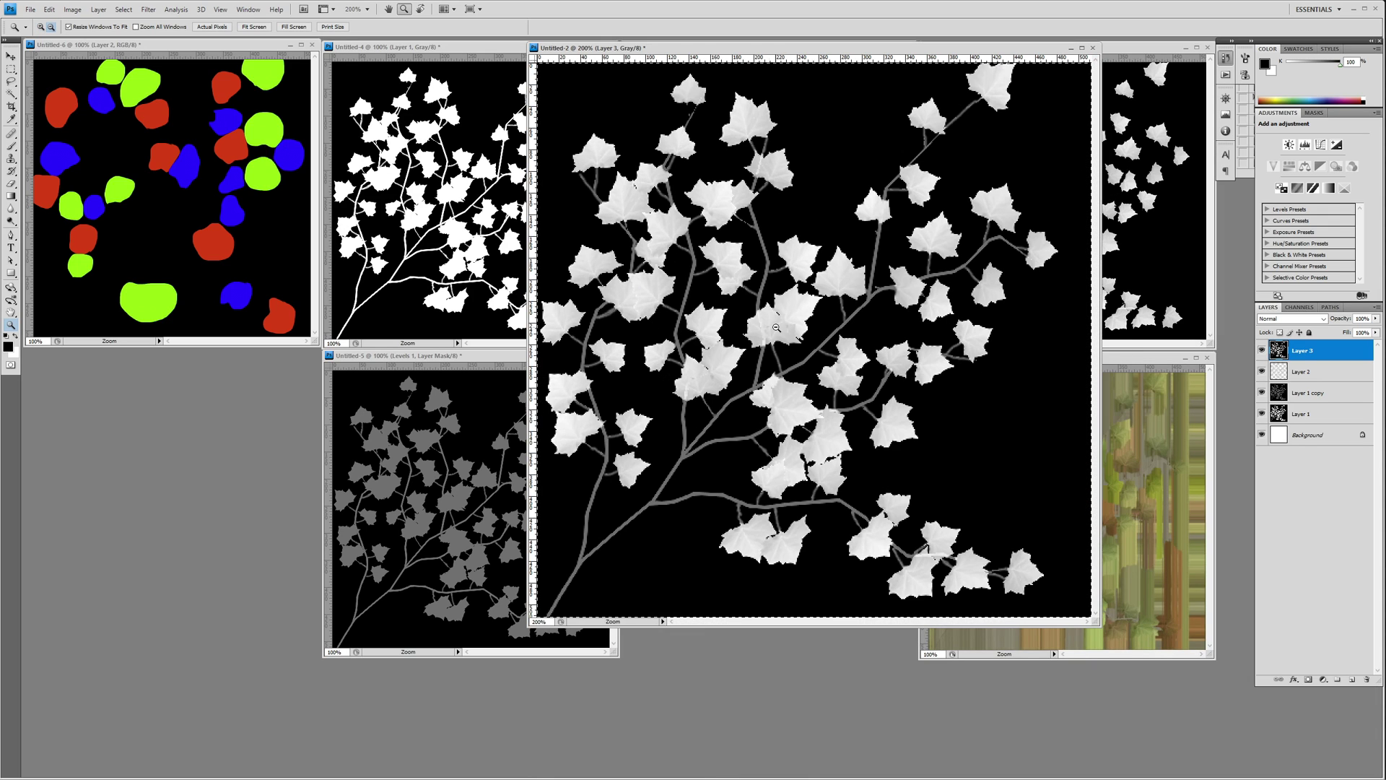
pyautogui.keyDown('alt'); pyautogui.click(673, 171); pyautogui.keyUp('alt')
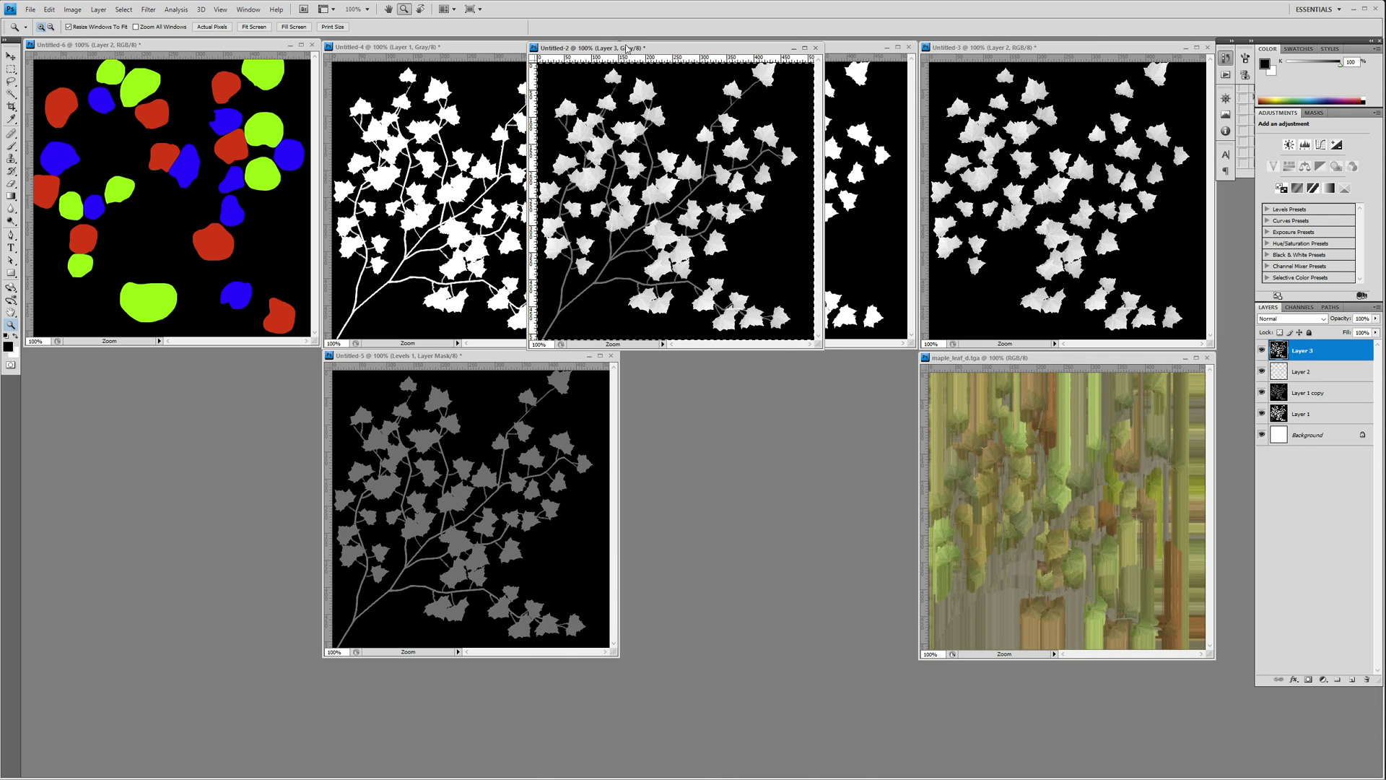
# - View maple_leaf_d.tga's Alpha 1 channel of white leaves on black
pyautogui.moveTo(625, 49); pyautogui.dragTo(721, 358)
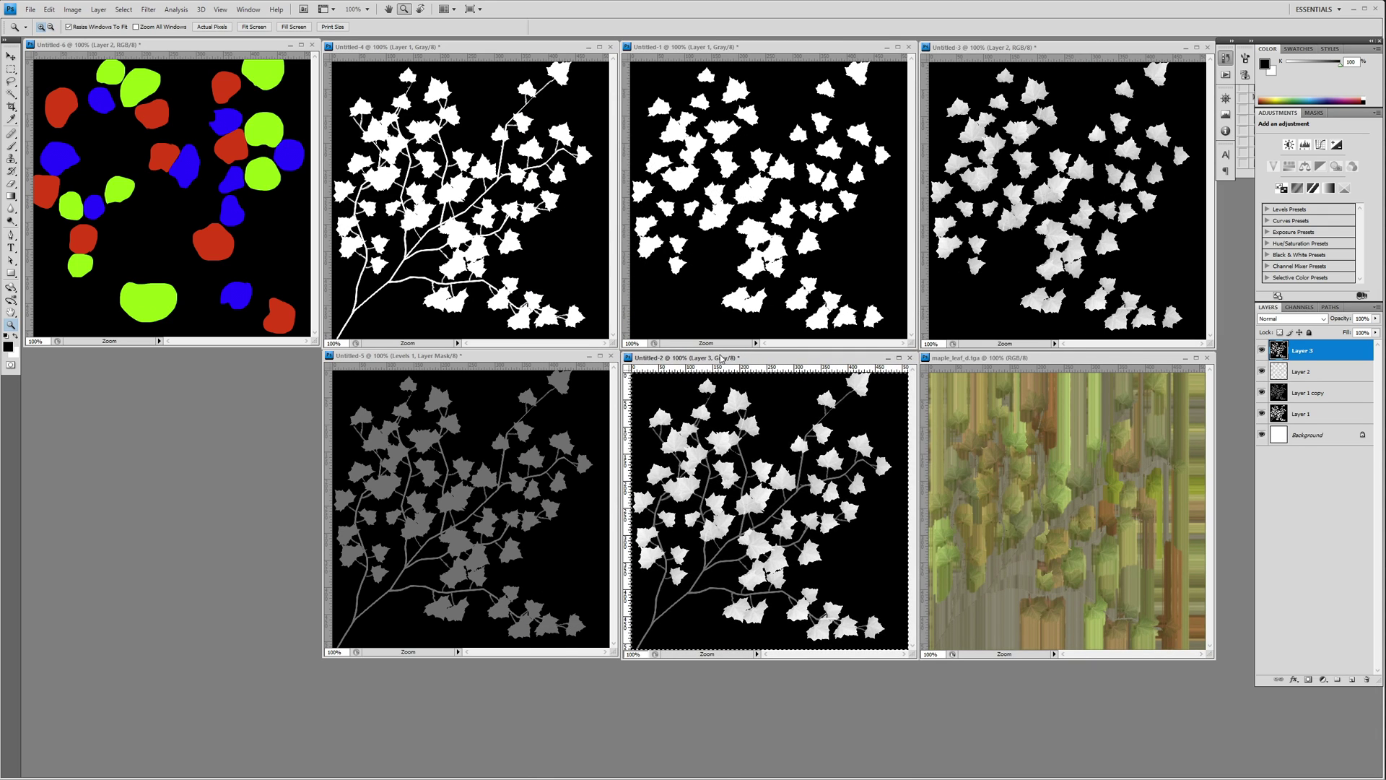
pyautogui.click(1029, 359)
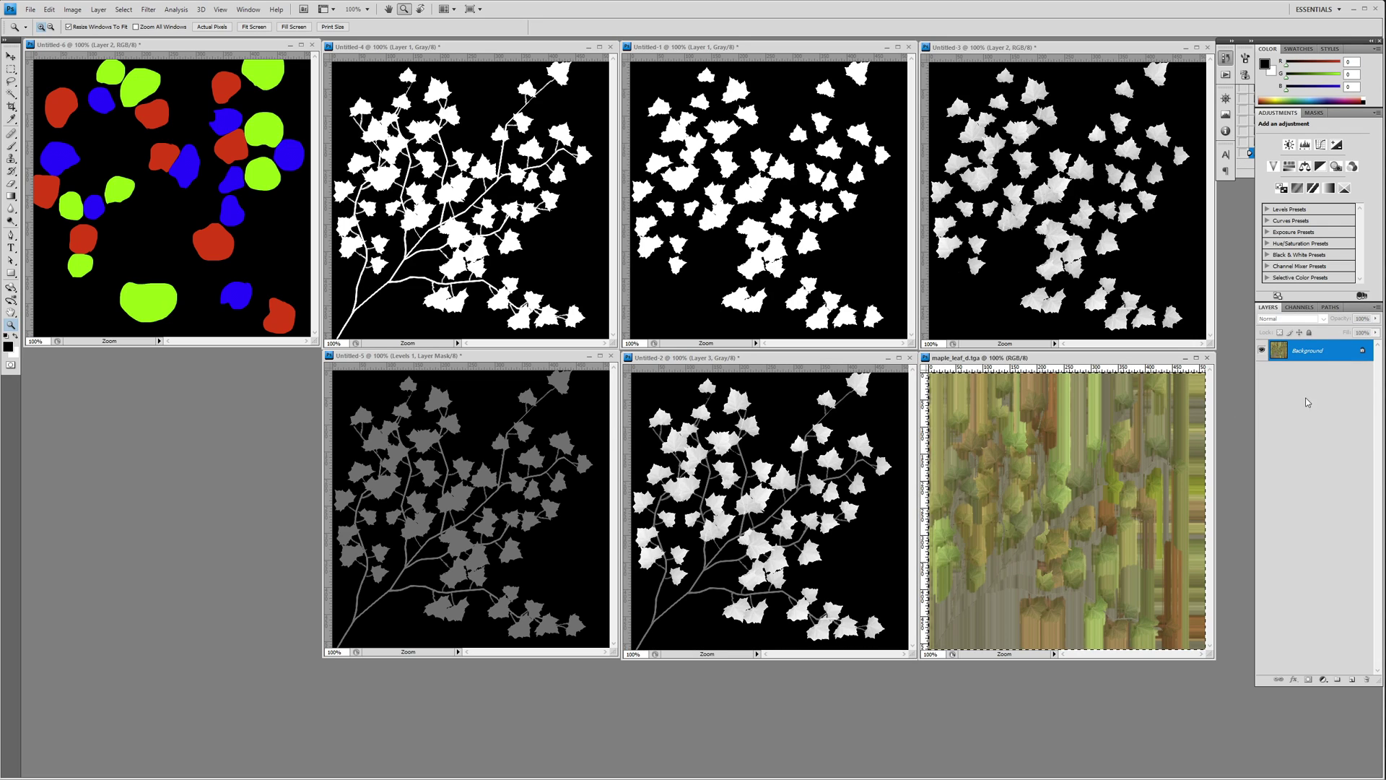
pyautogui.click(1300, 307)
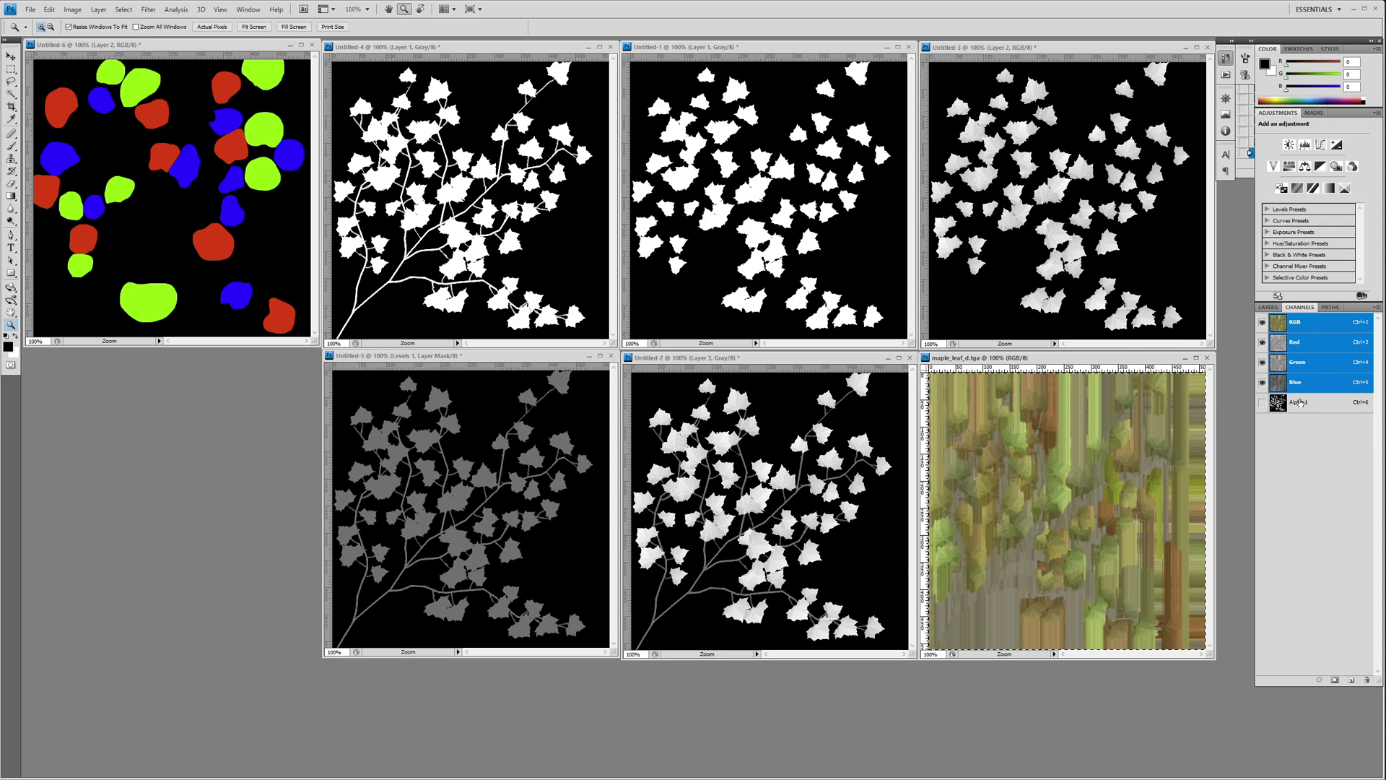
pyautogui.click(1299, 403)
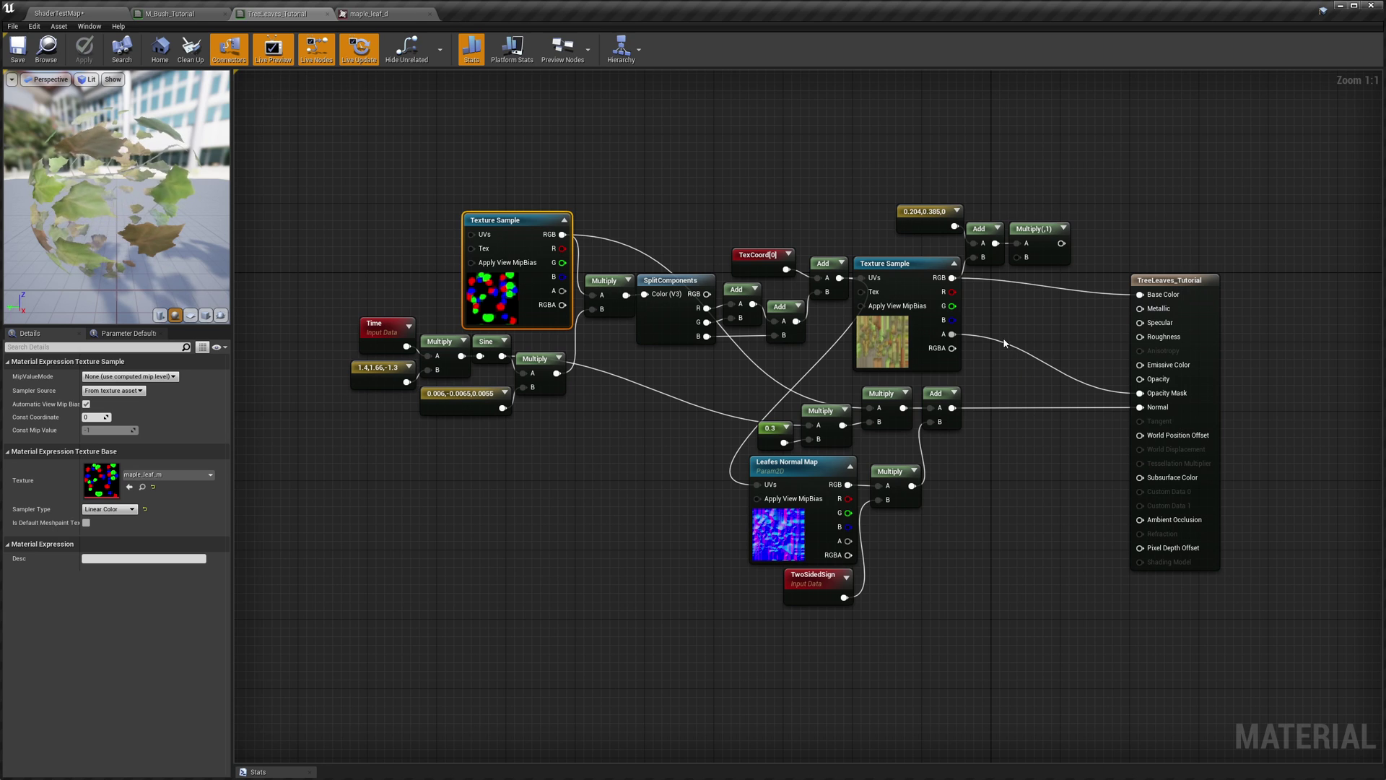
# - Insert a Multiply node with B = 4 between the texture alpha and Opacity Mask
pyautogui.rightClick(1014, 321)
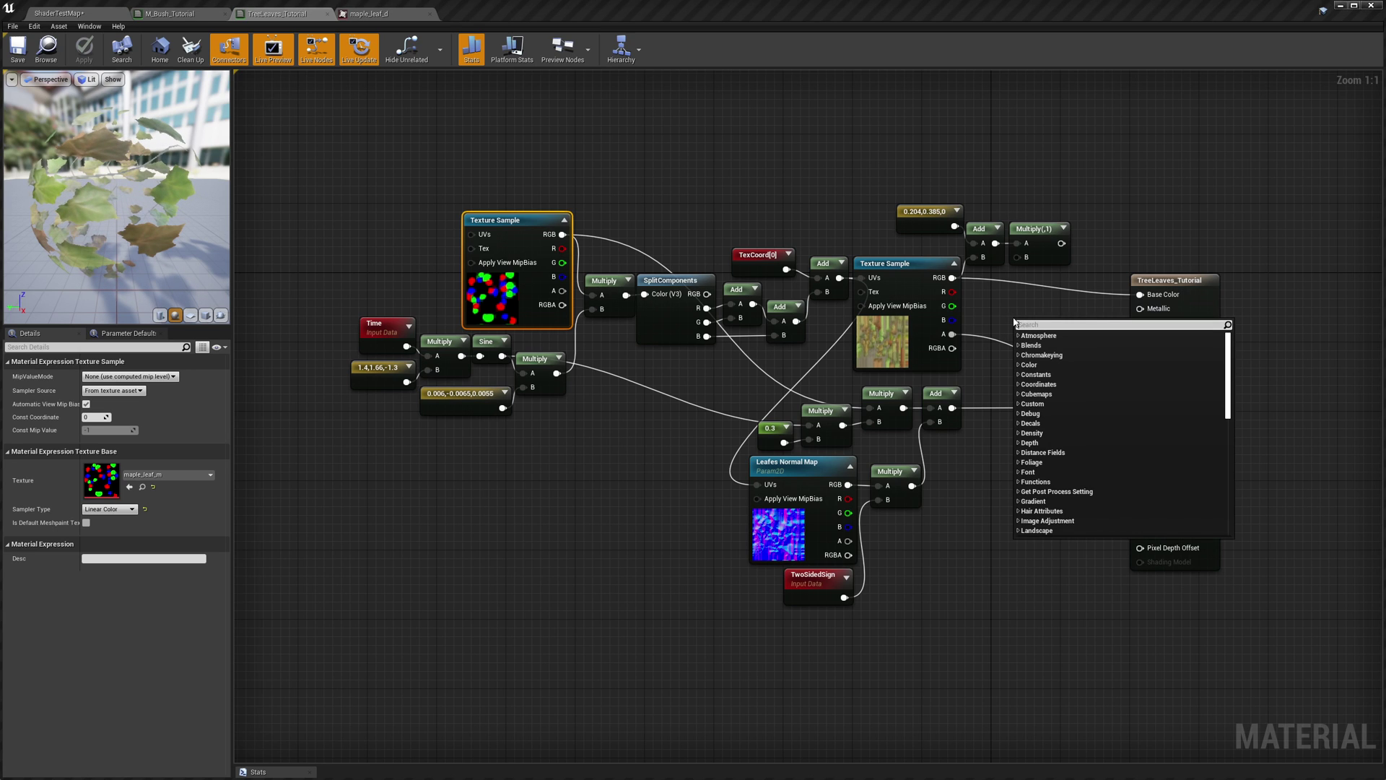
pyautogui.write('mul')
pyautogui.click(1040, 404)
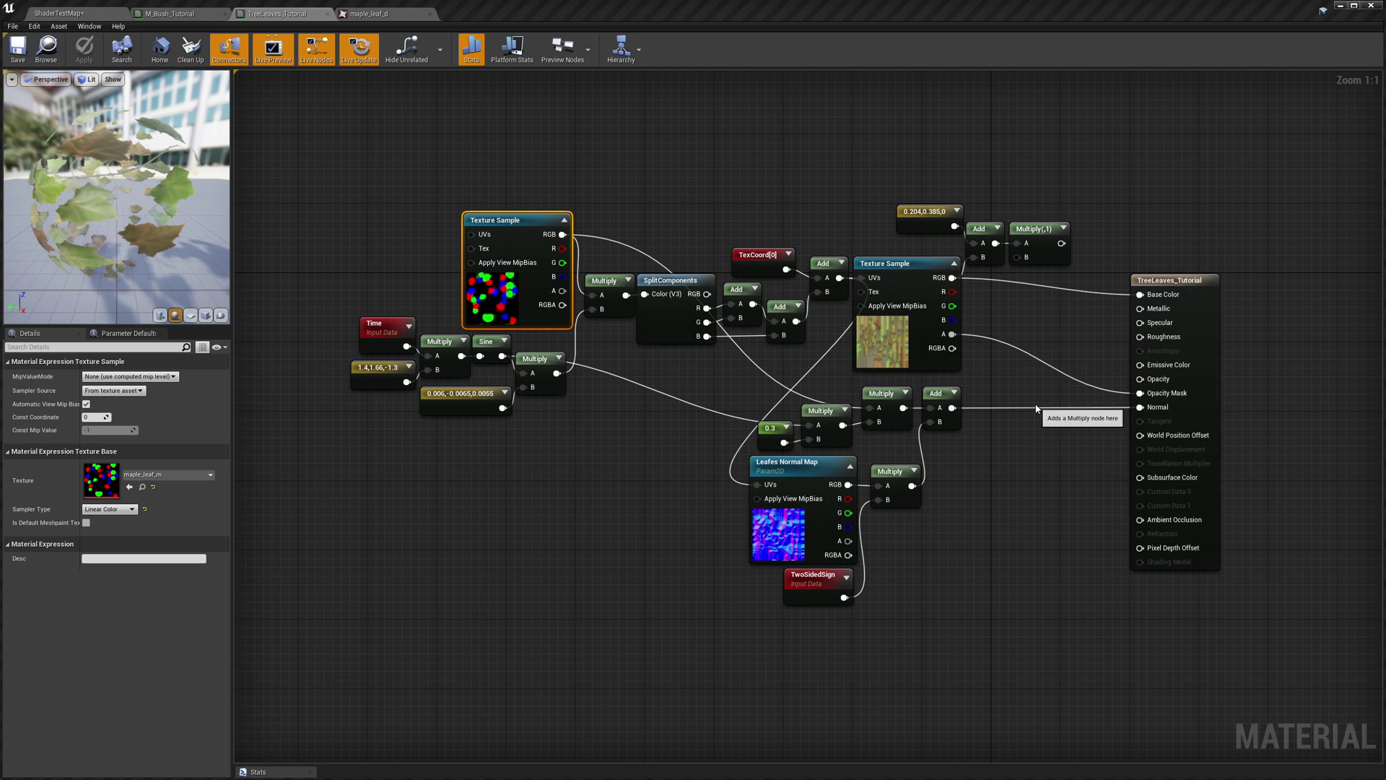
pyautogui.moveTo(953, 334); pyautogui.dragTo(1140, 393)
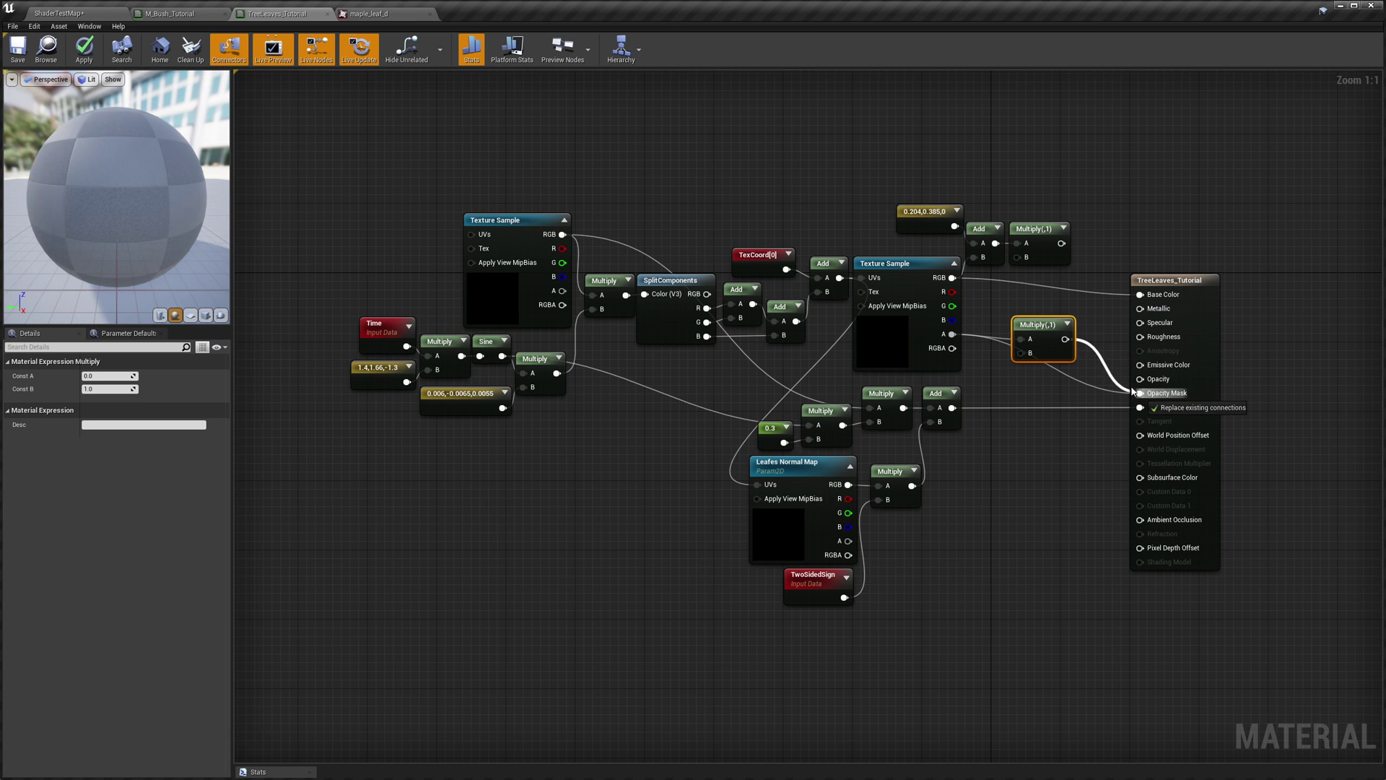
pyautogui.click(102, 389)
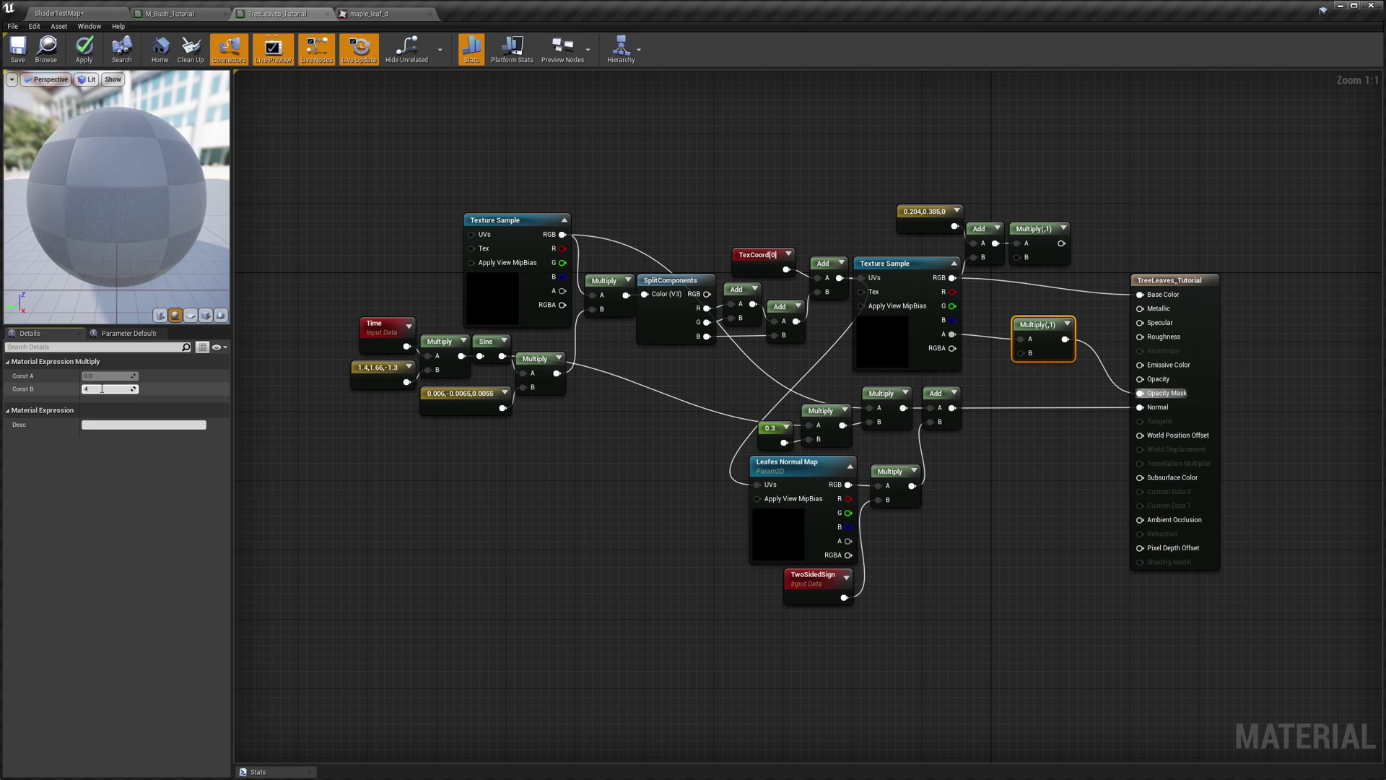
pyautogui.press('Return')
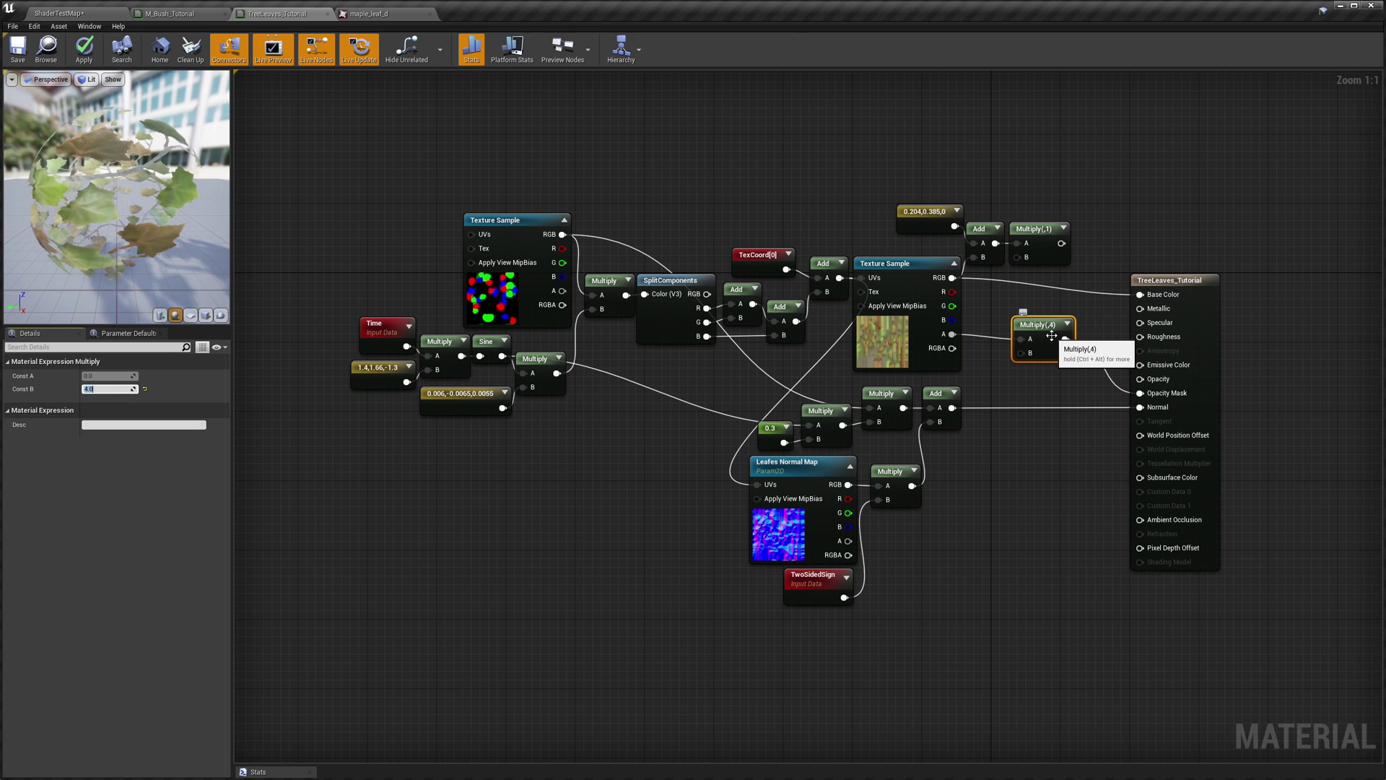
pyautogui.click(1040, 327)
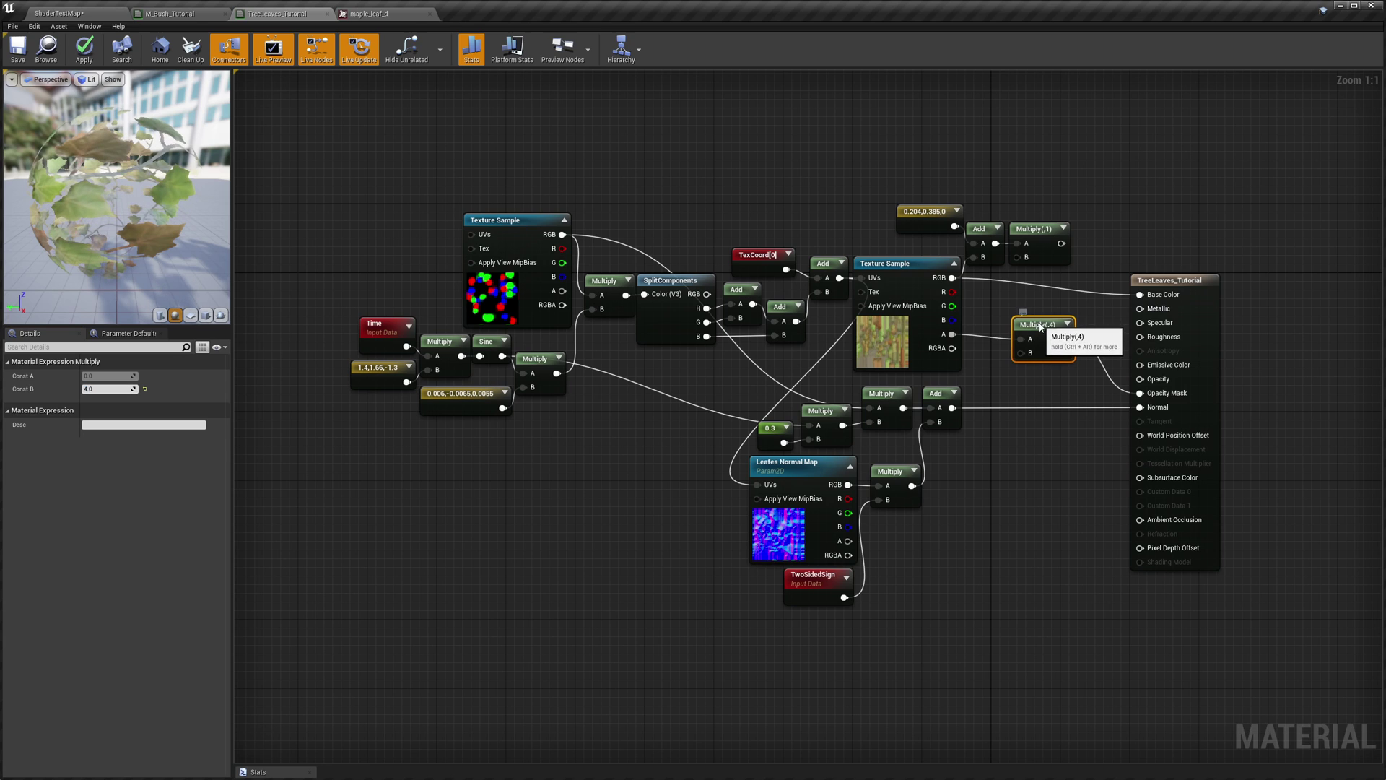
pyautogui.moveTo(1040, 327); pyautogui.dragTo(1058, 325)
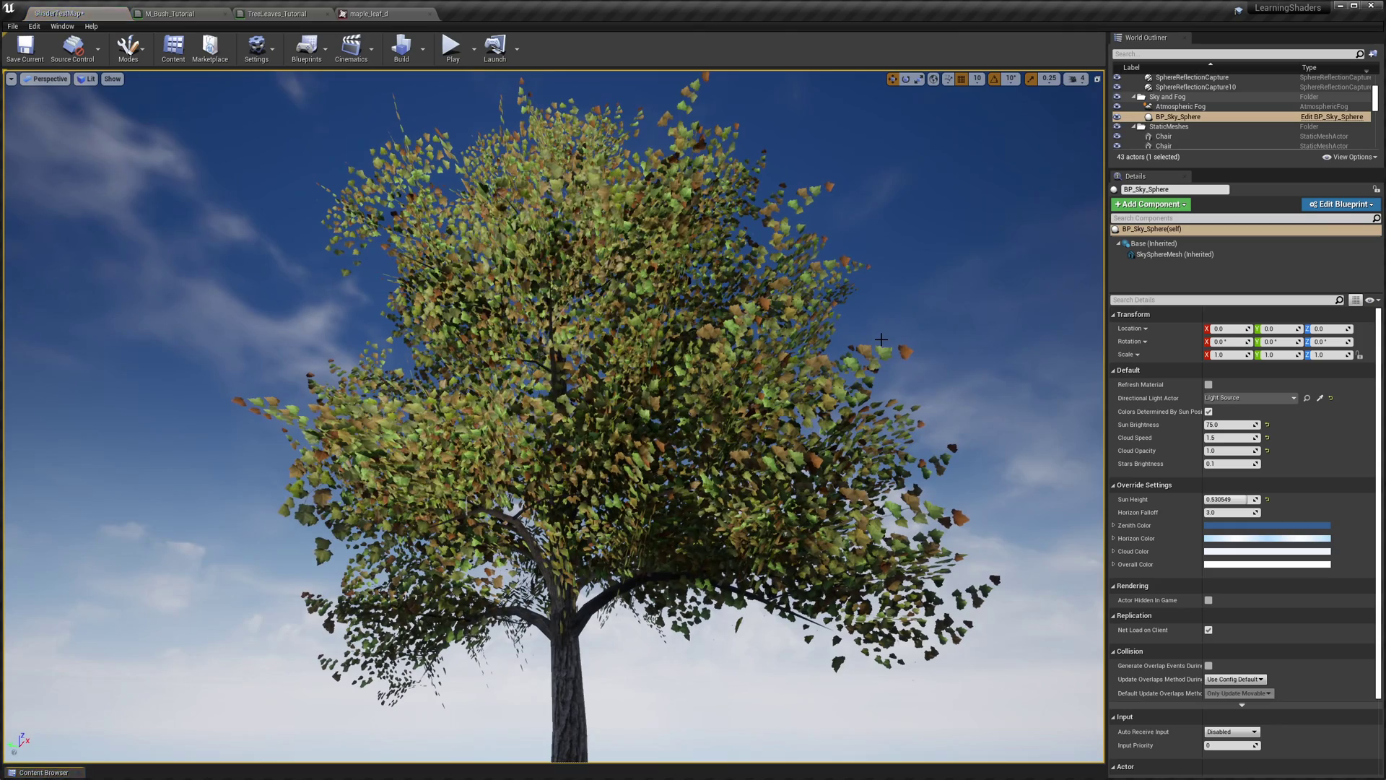
pyautogui.click(369, 13)
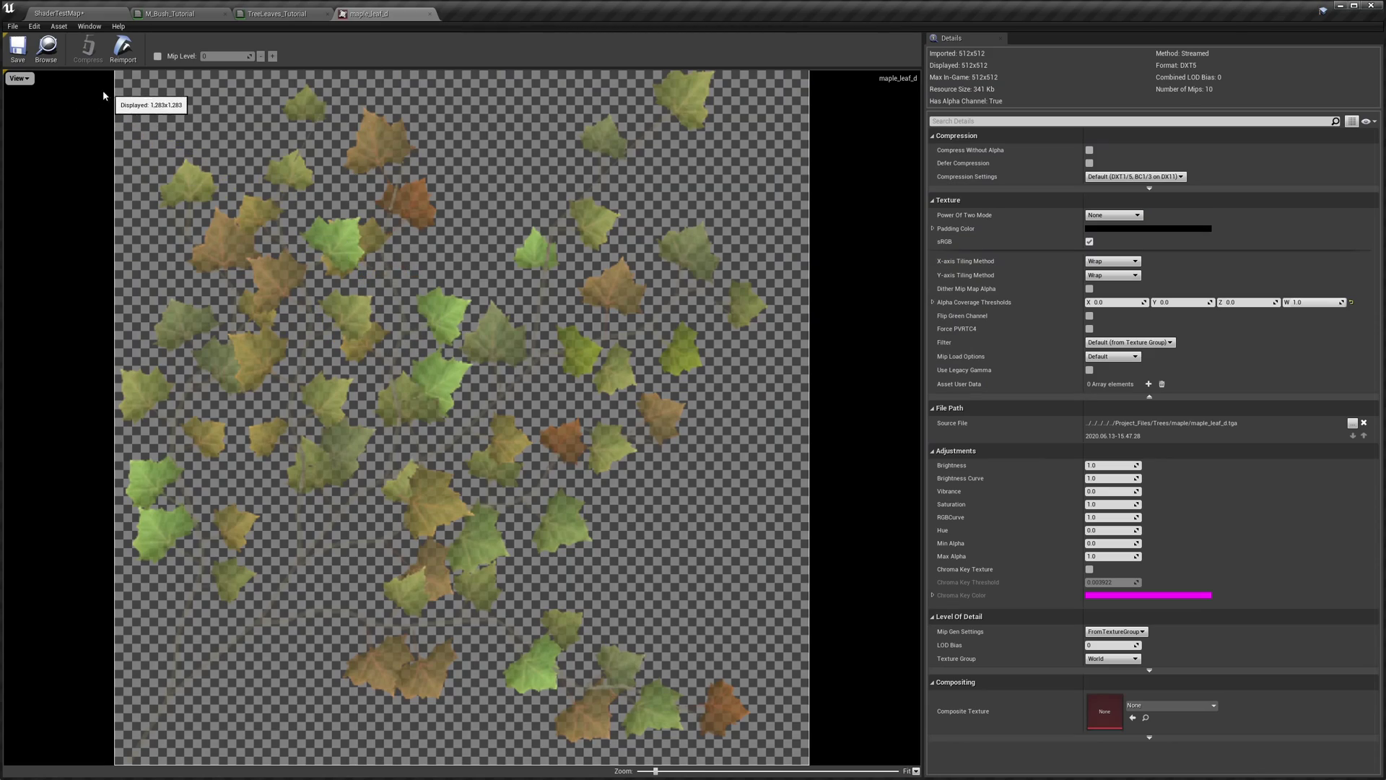
pyautogui.click(32, 80)
pyautogui.click(35, 98)
pyautogui.click(32, 79)
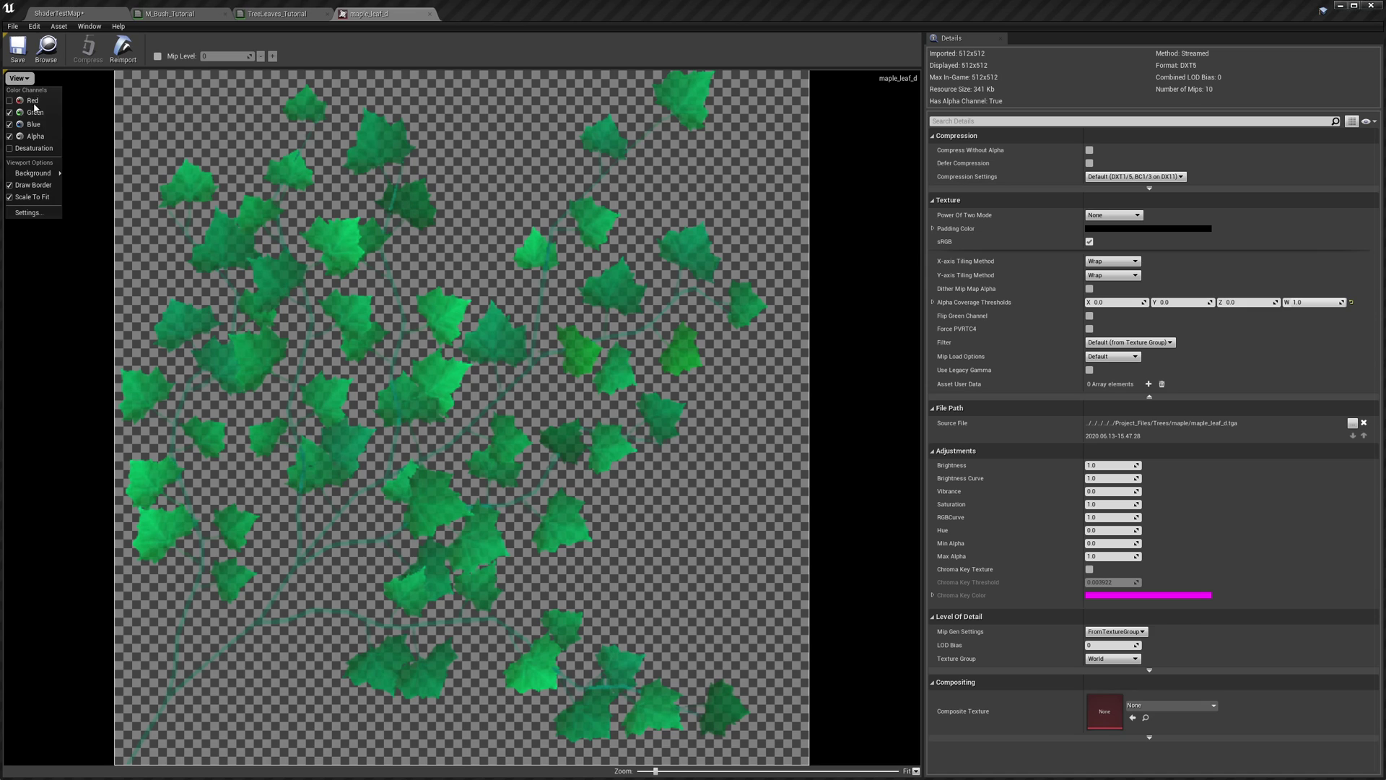
pyautogui.click(32, 109)
pyautogui.click(21, 78)
pyautogui.click(31, 126)
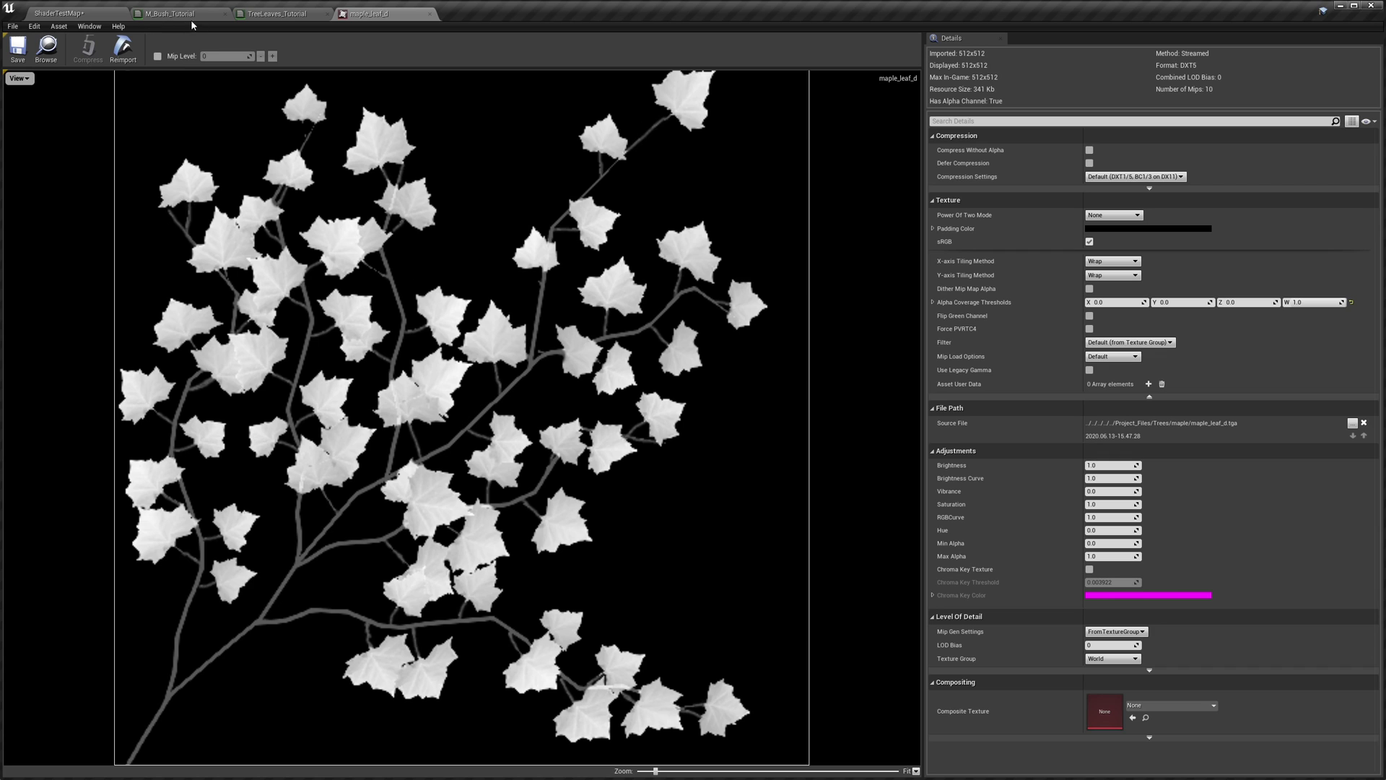
pyautogui.click(278, 13)
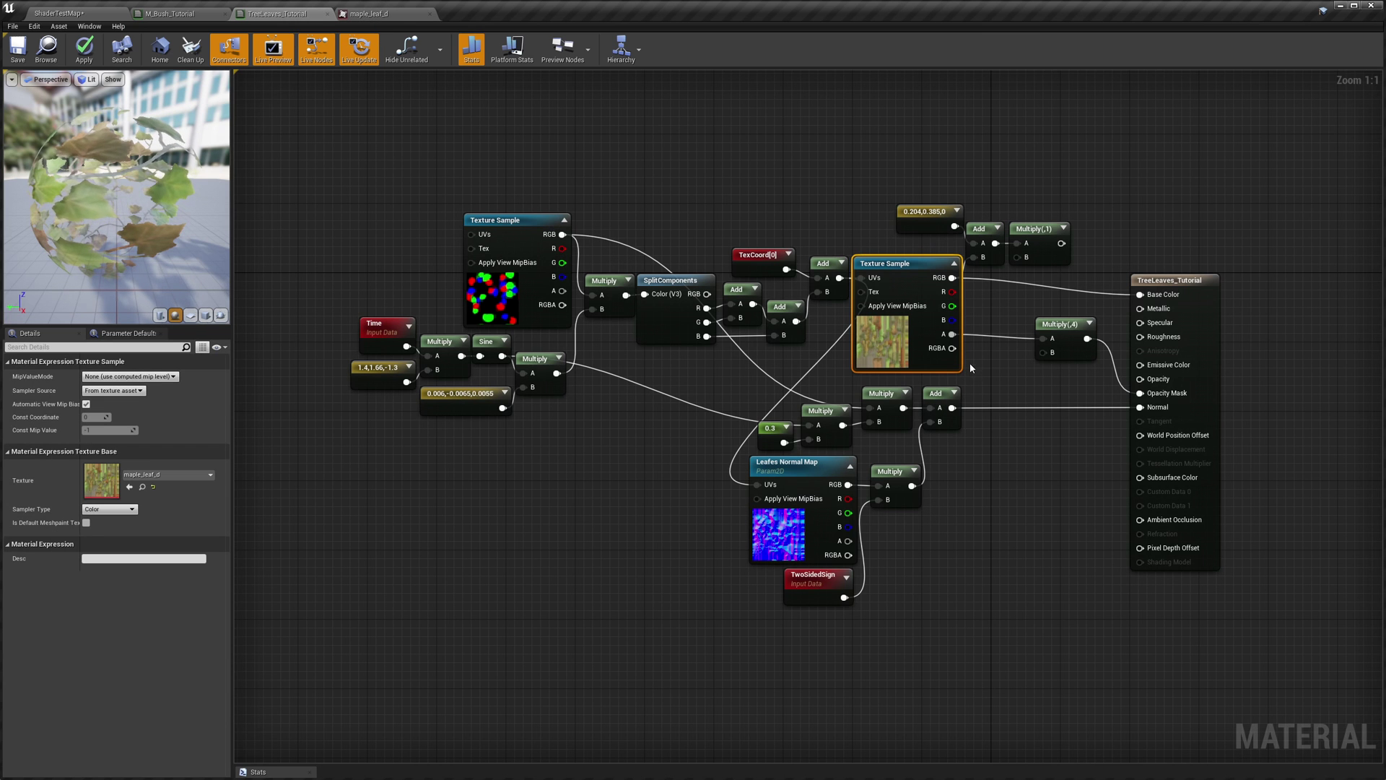
# - Add a Subtract node taking 0.4 from the leaf texture's alpha
pyautogui.moveTo(952, 335); pyautogui.dragTo(1004, 583)
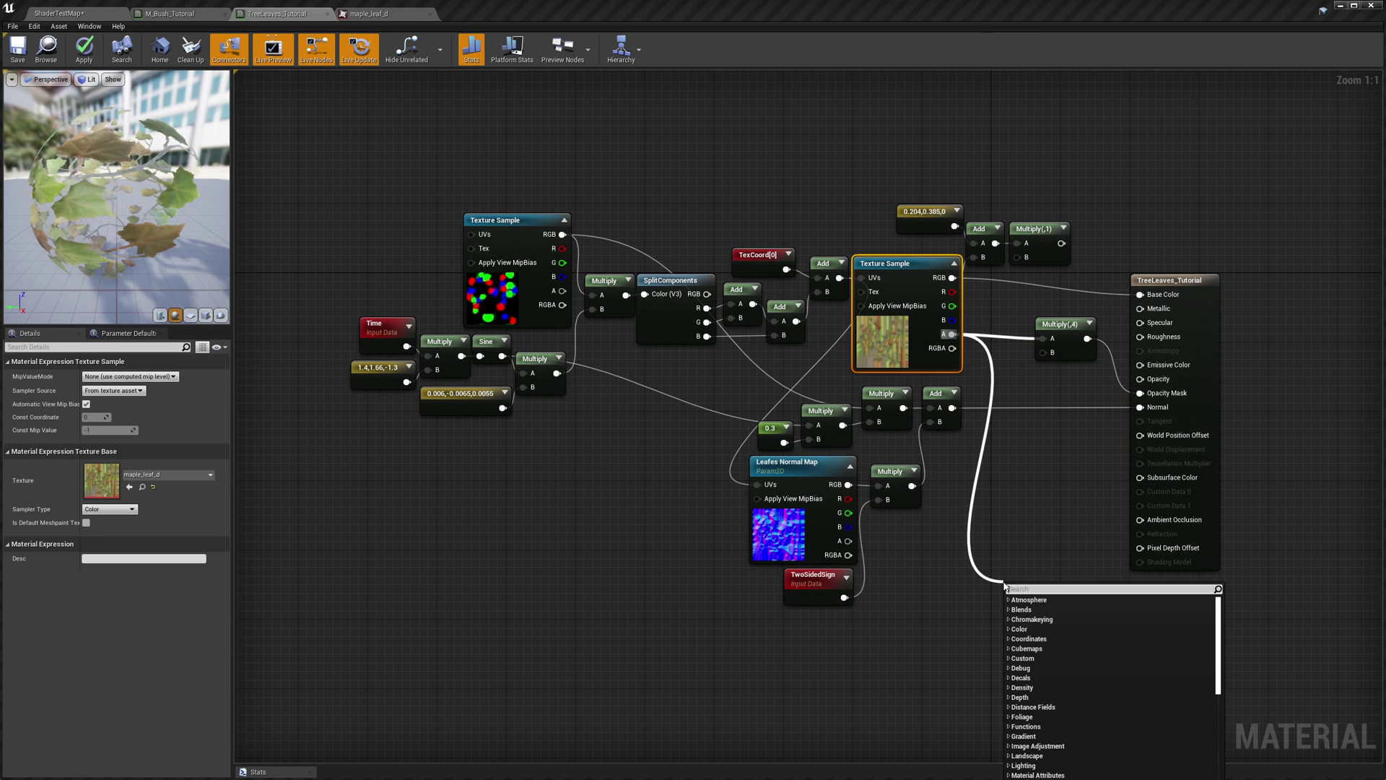
pyautogui.write('sub')
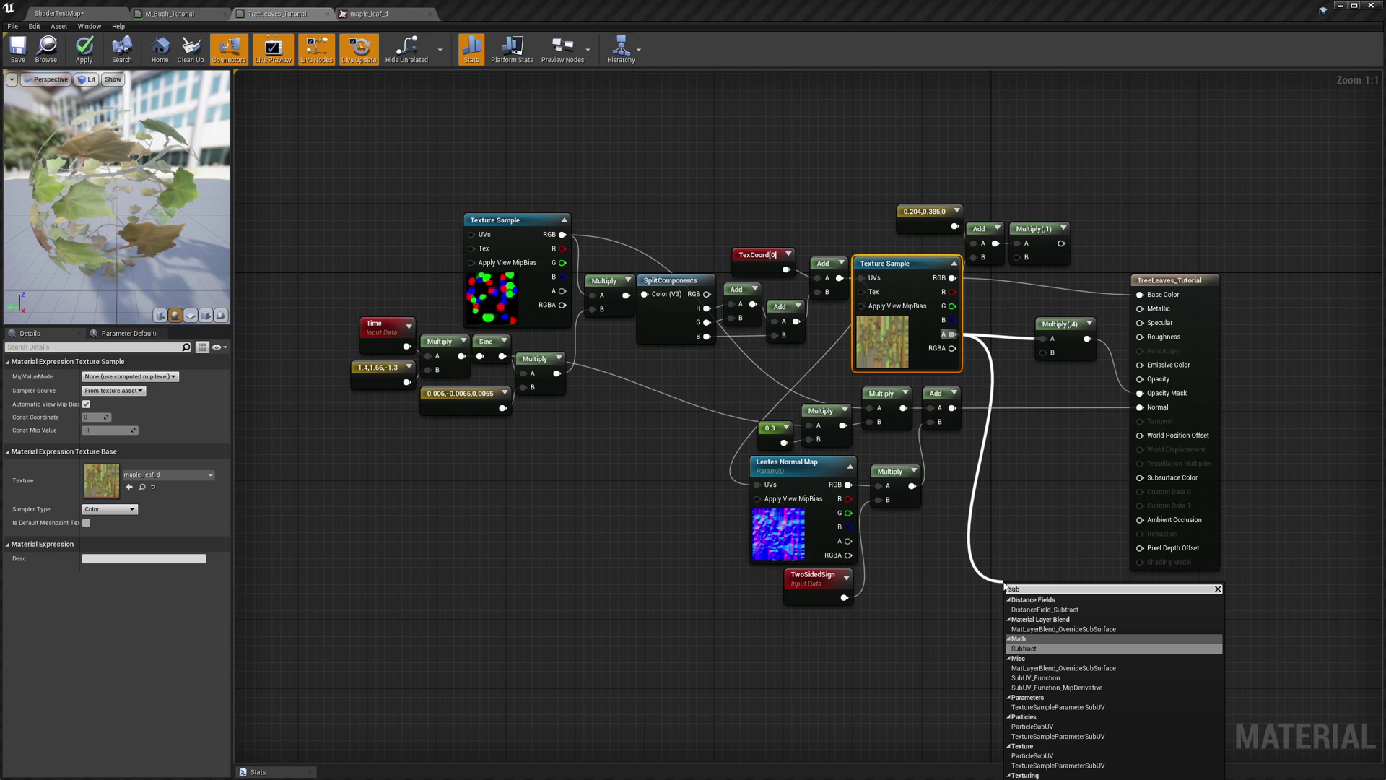
pyautogui.click(1029, 648)
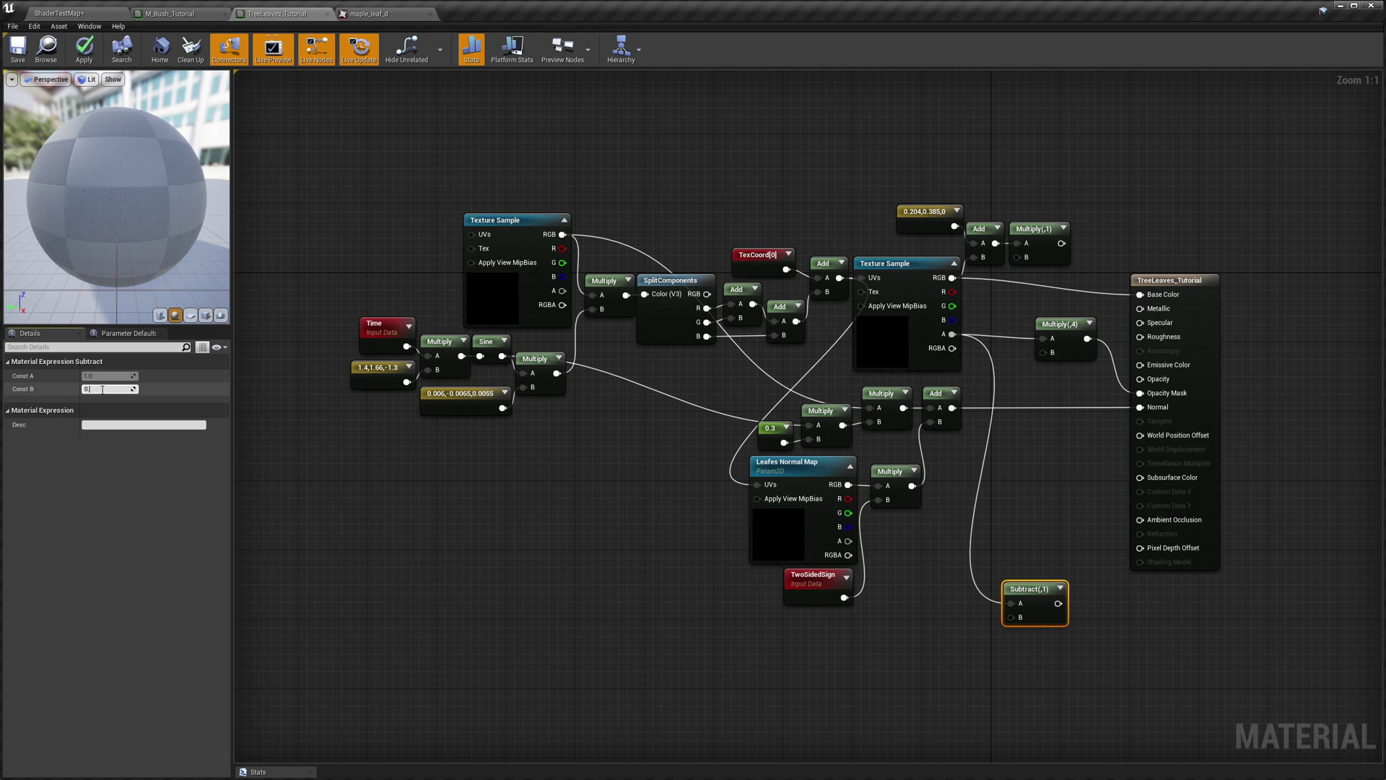
pyautogui.click(102, 389)
pyautogui.write('0.4')
pyautogui.press('Return')
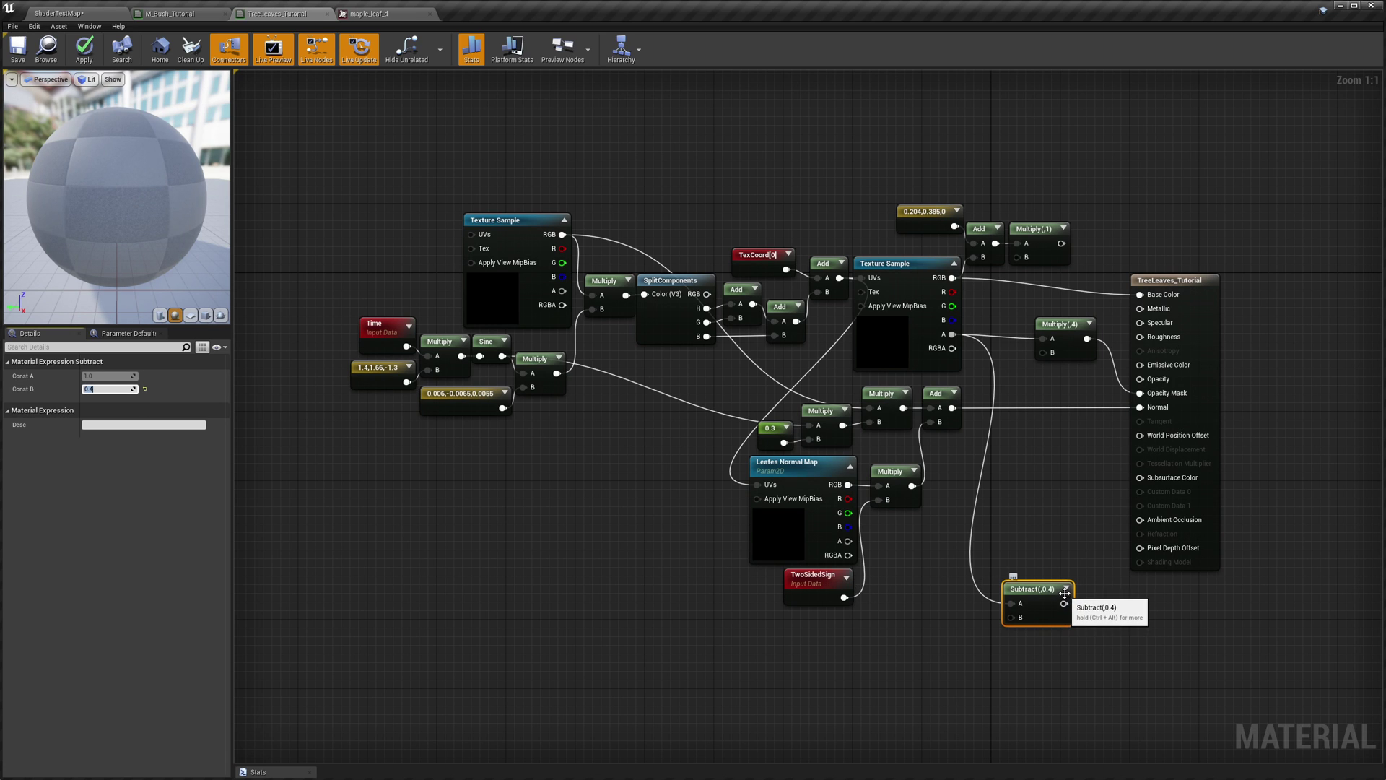
pyautogui.moveTo(1031, 589); pyautogui.dragTo(975, 567)
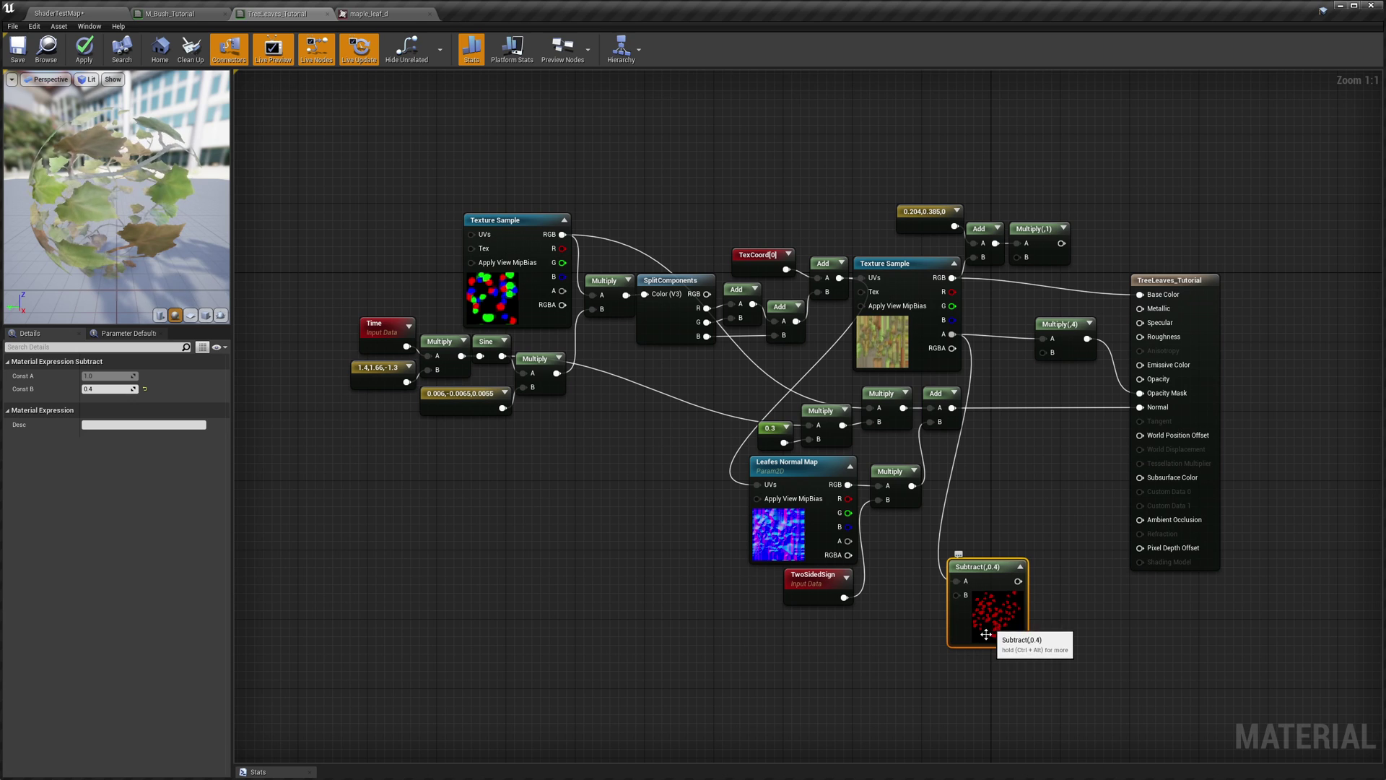
pyautogui.moveTo(989, 568); pyautogui.dragTo(969, 553)
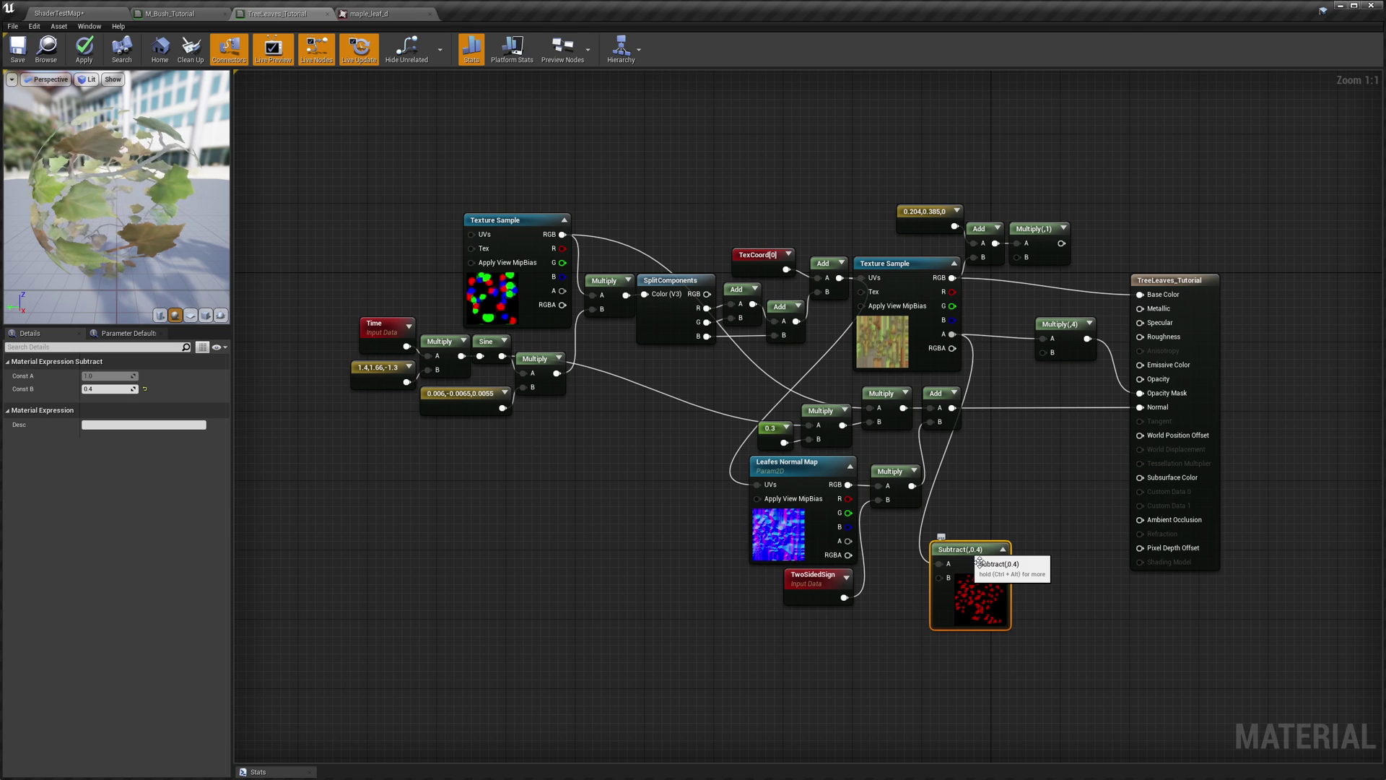
# - Feed the Subtract(,0.4) result into a new Multiply node
pyautogui.moveTo(1001, 564); pyautogui.dragTo(1034, 567)
pyautogui.write('mul')
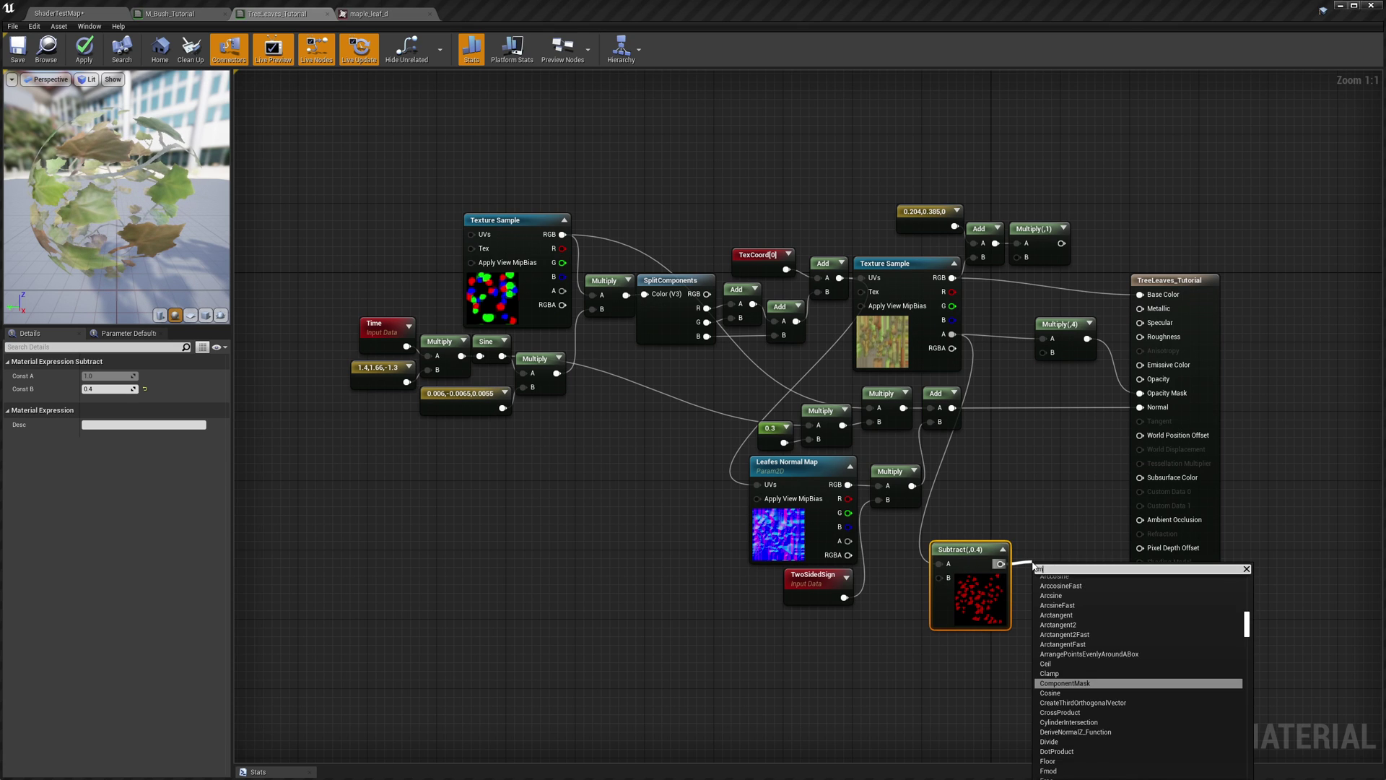
pyautogui.click(1052, 648)
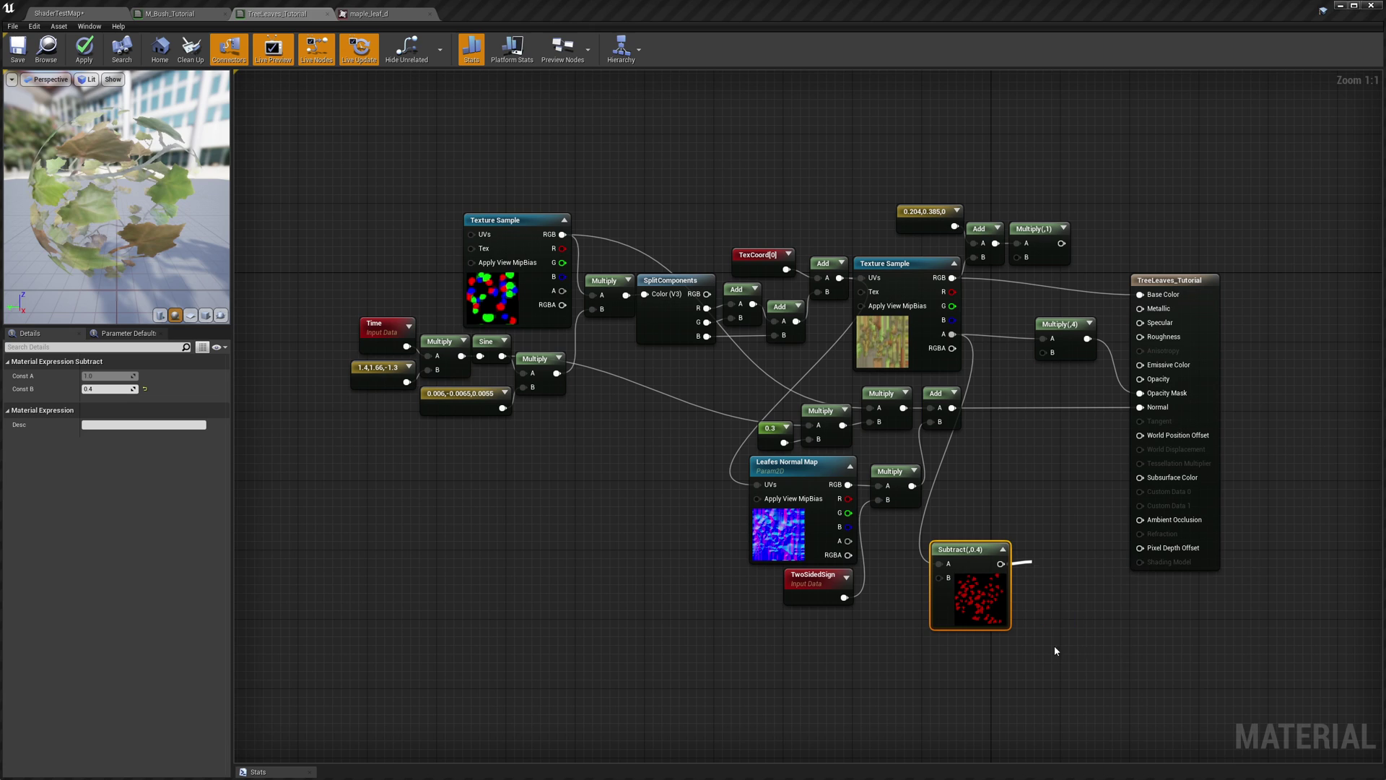
# - Set the new Multiply's B value to 2 and line it up beside Subtract(,0.4)
pyautogui.moveTo(1048, 557); pyautogui.dragTo(1048, 549)
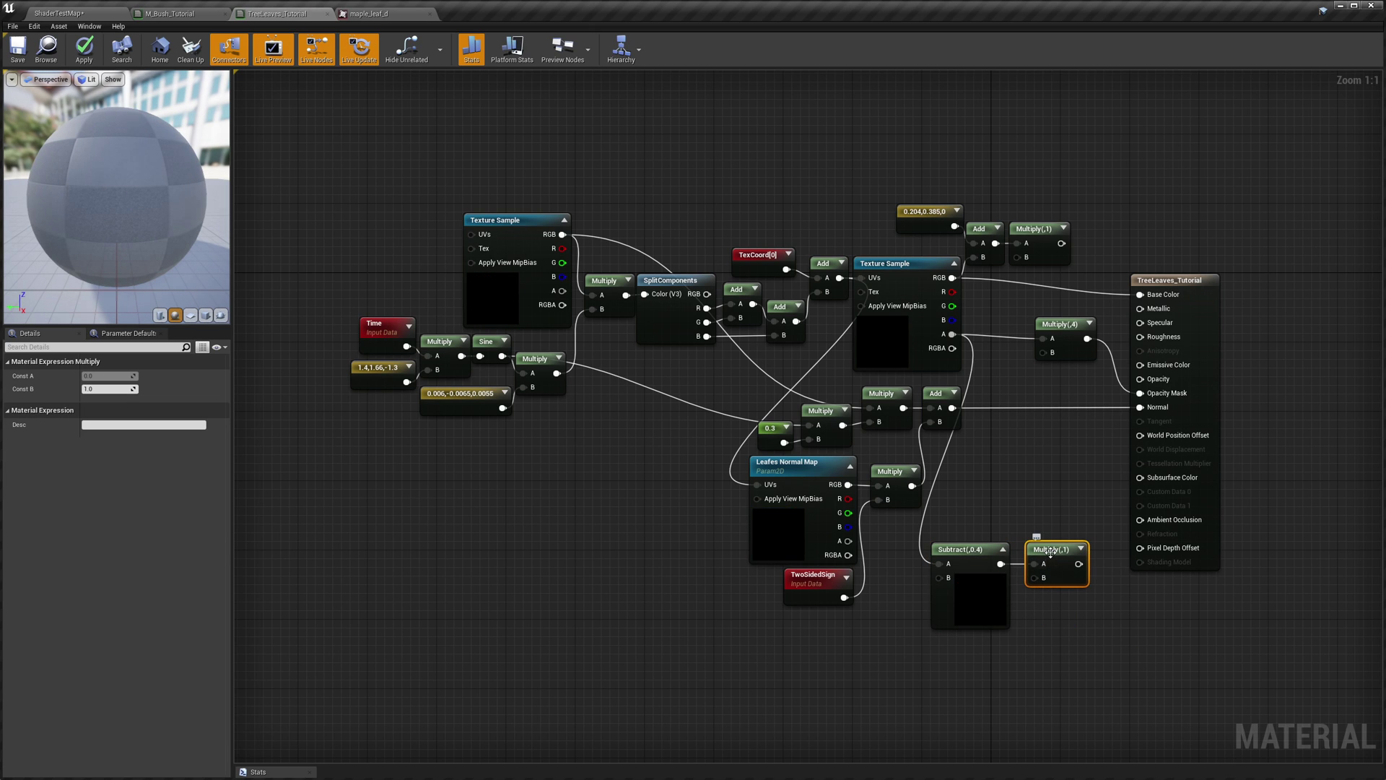
pyautogui.click(117, 389)
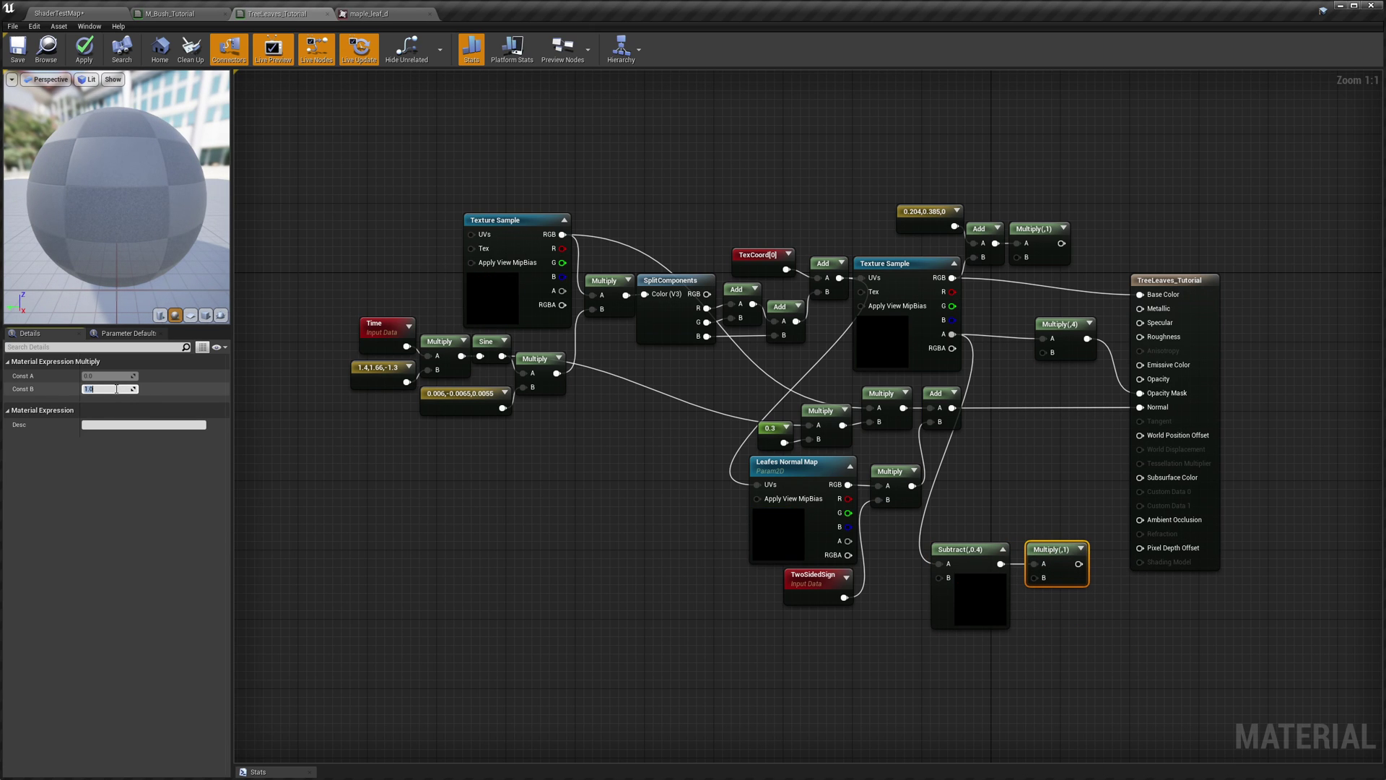
pyautogui.press('Return')
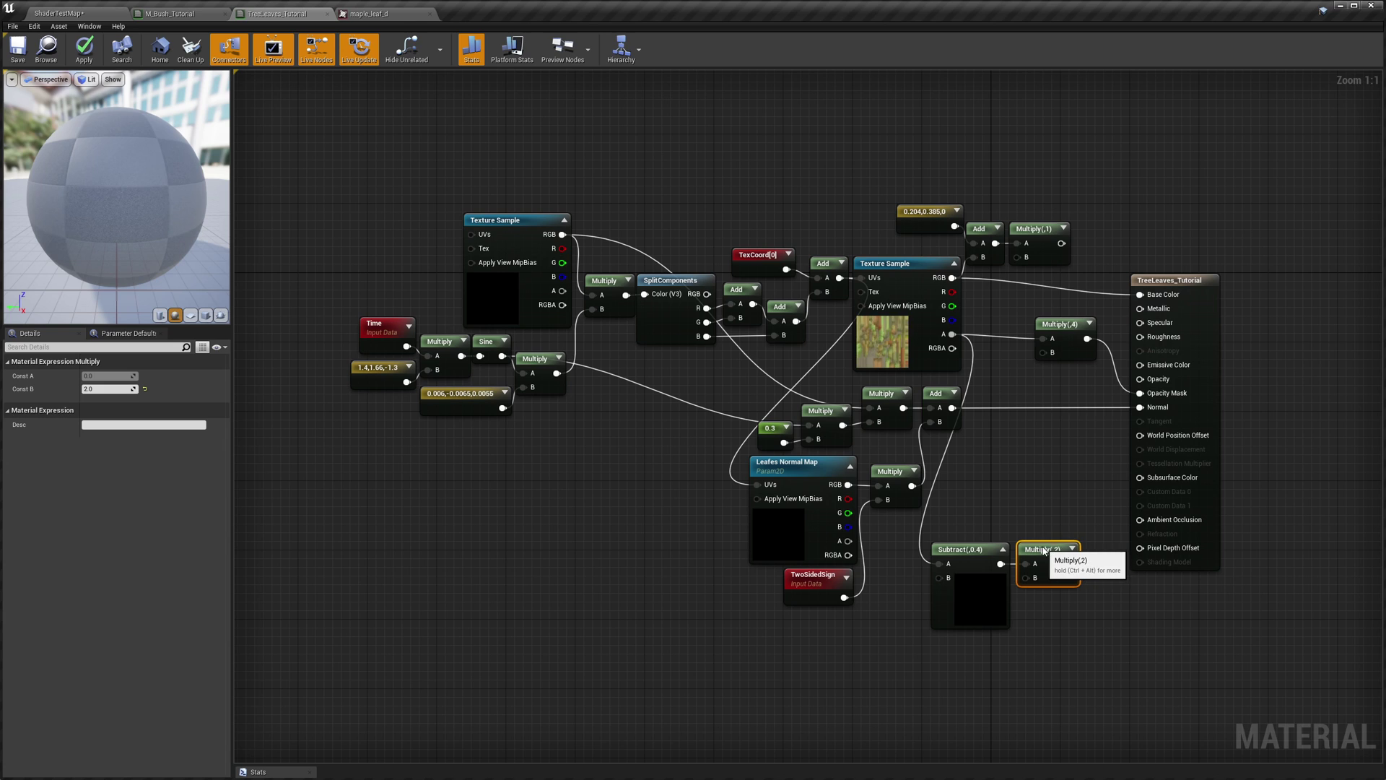
pyautogui.keyDown('shift'); pyautogui.click(967, 550); pyautogui.keyUp('shift')
pyautogui.moveTo(1048, 554); pyautogui.dragTo(1031, 554)
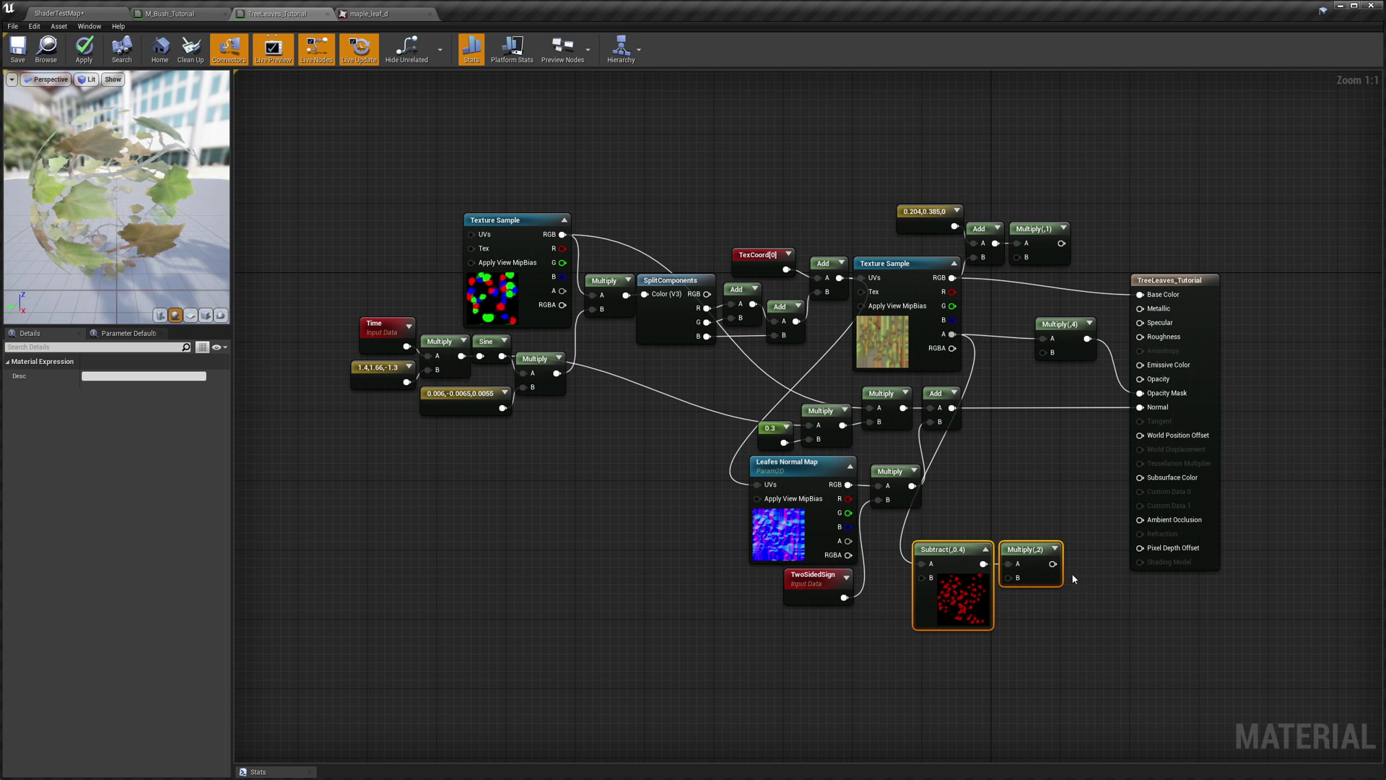
# - Add a Saturate node after Multiply(,2) and arrange Subtract, Multiply and Saturate in a row
pyautogui.moveTo(1052, 564); pyautogui.dragTo(1079, 589)
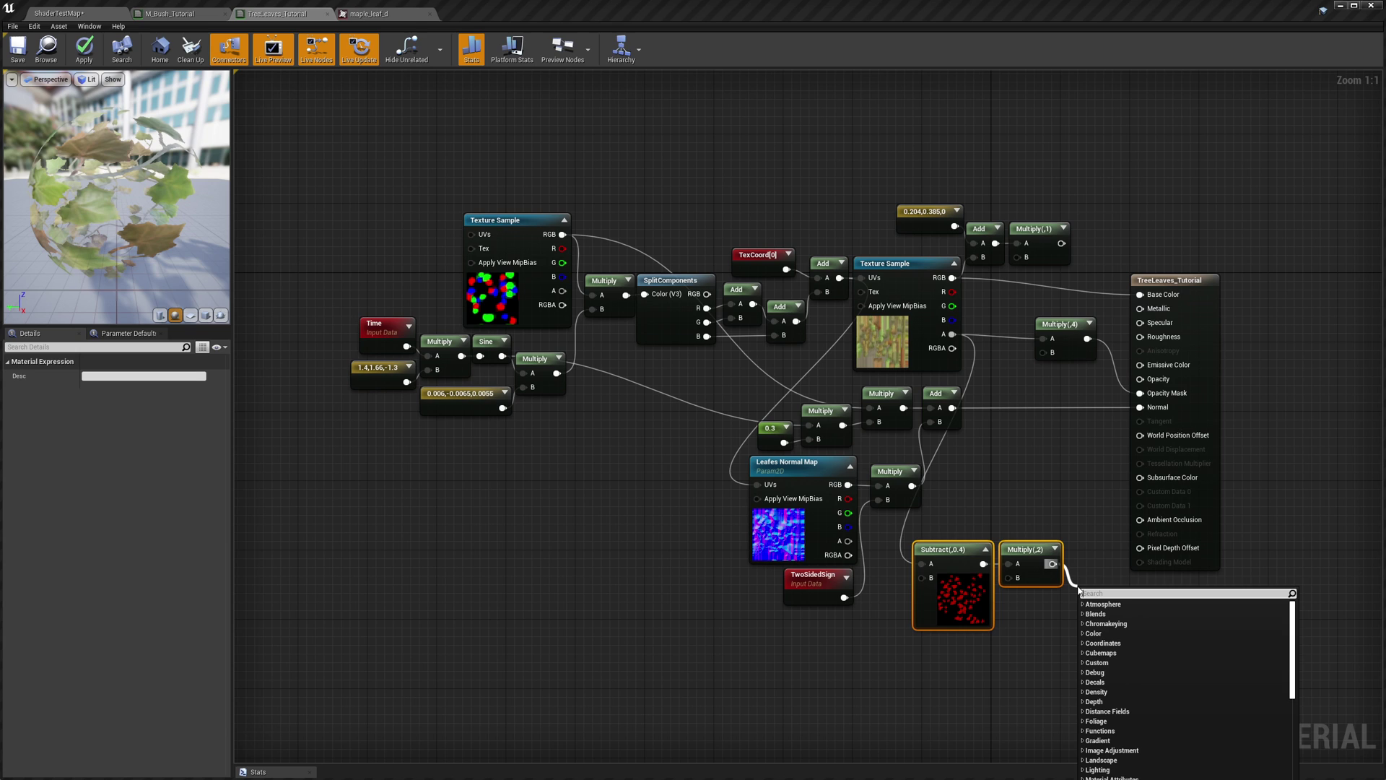
pyautogui.write('s')
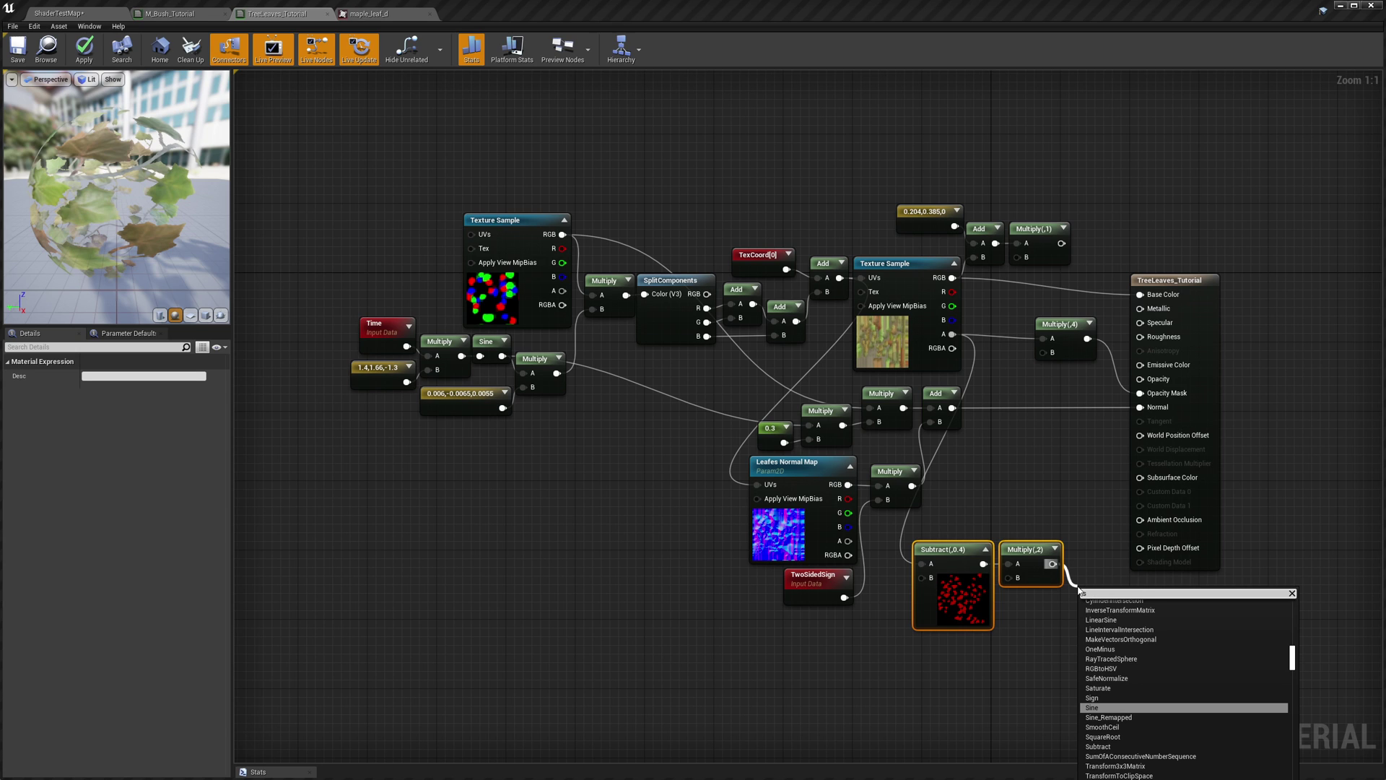
pyautogui.write('a')
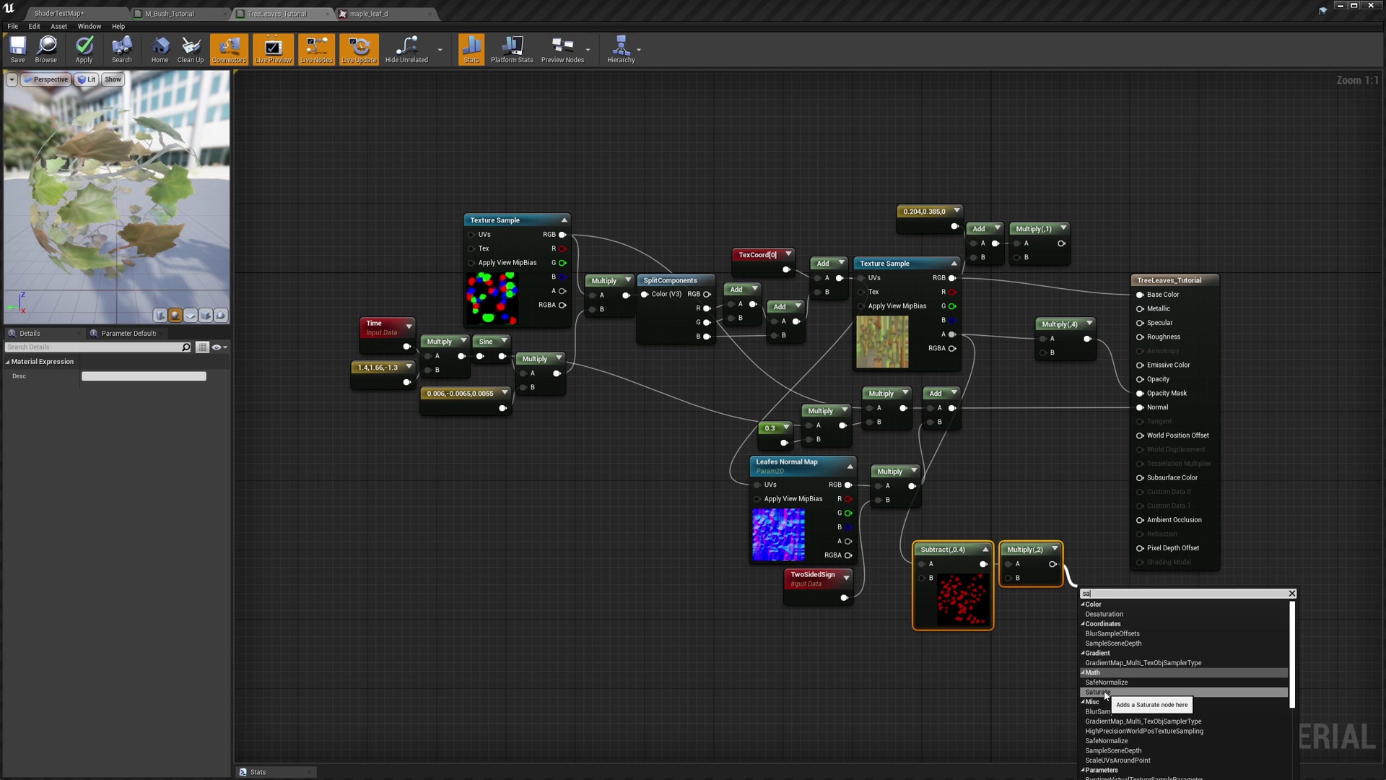
pyautogui.press('Return')
pyautogui.moveTo(1092, 590); pyautogui.dragTo(1084, 547)
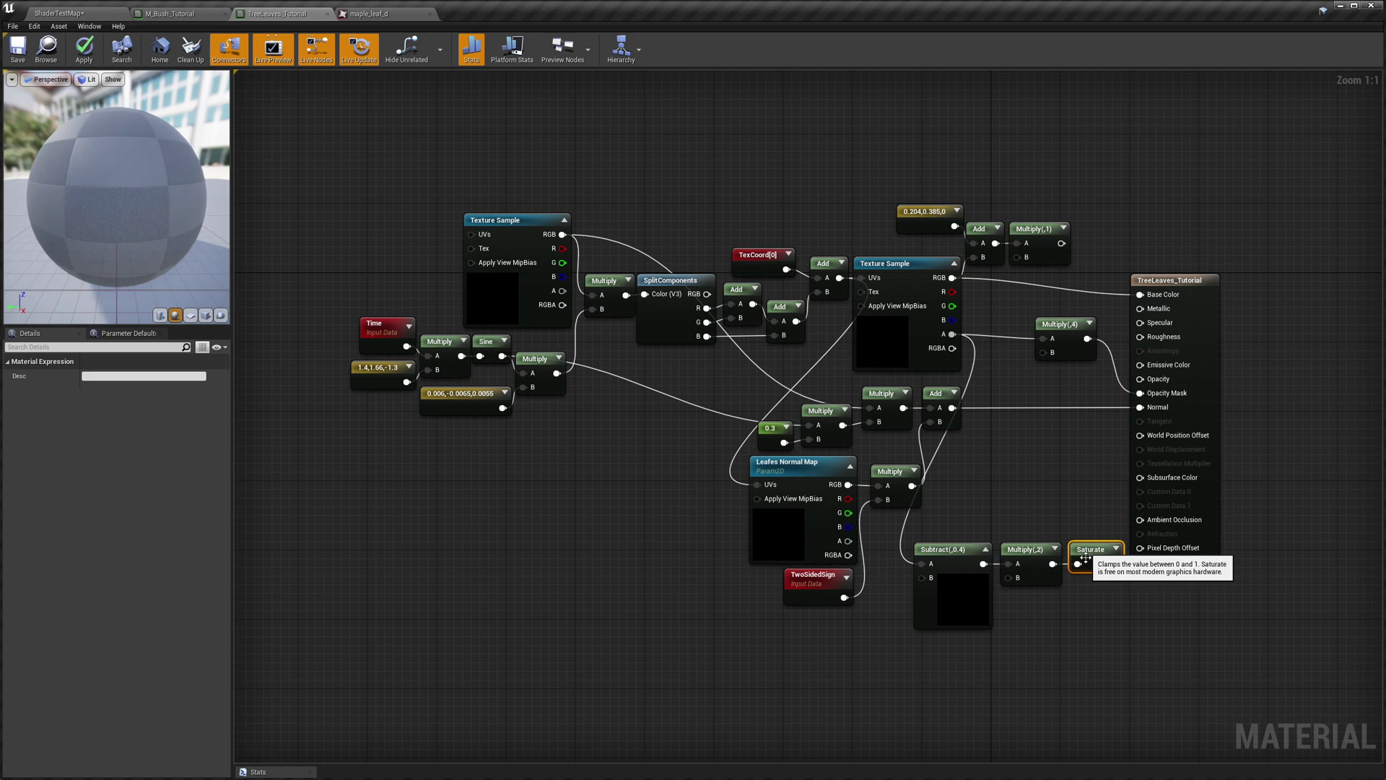
pyautogui.moveTo(953, 538); pyautogui.dragTo(1080, 557)
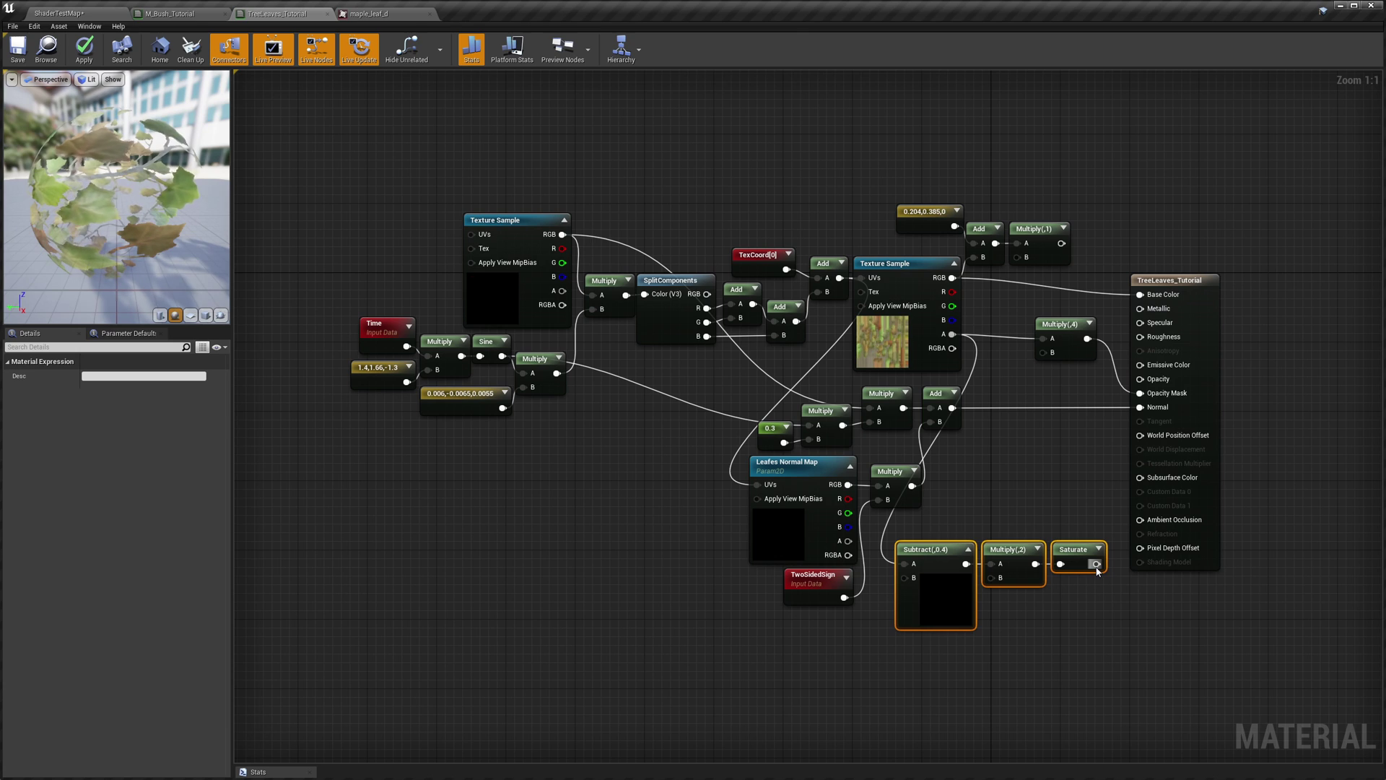
# - Feed Saturate into the colour Multiply's B pin, then wire that Multiply into Subsurface Color
pyautogui.moveTo(1095, 563); pyautogui.dragTo(992, 286)
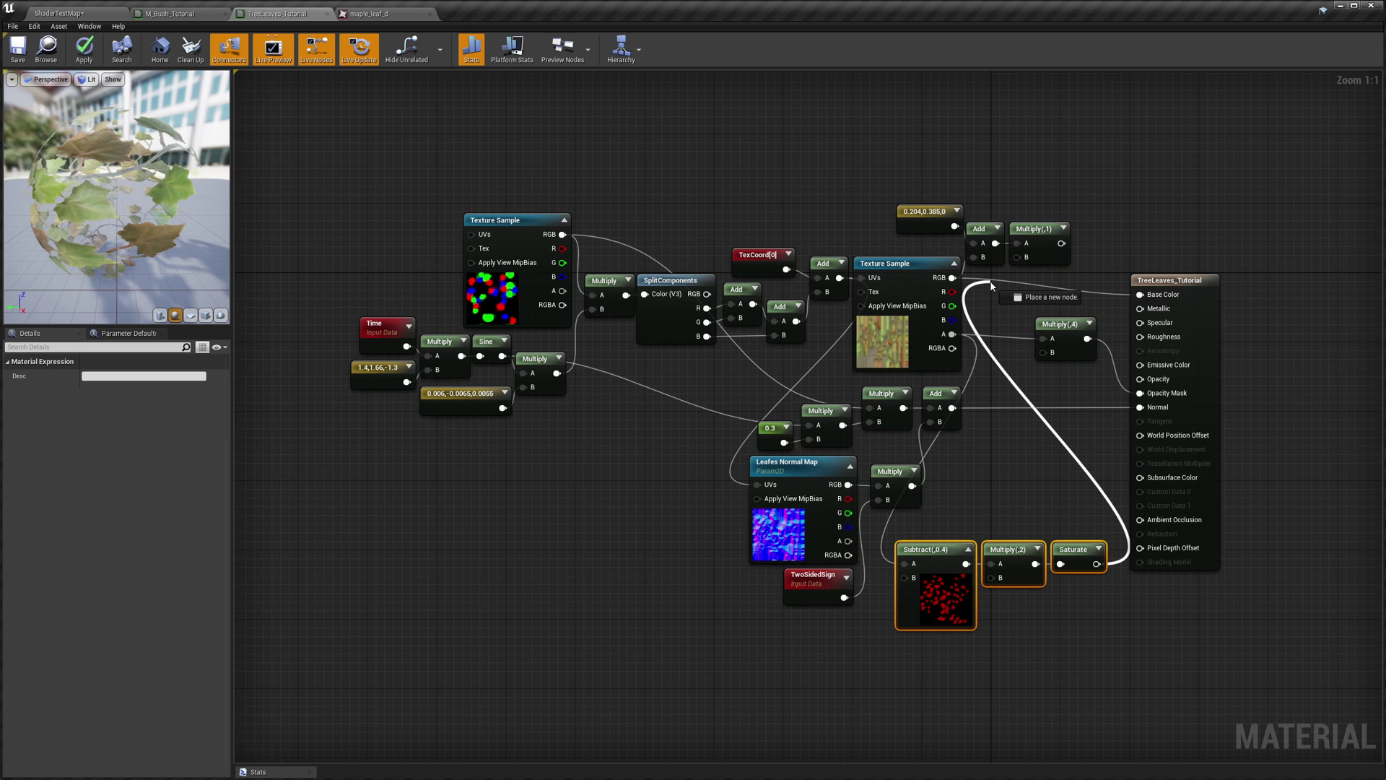
pyautogui.moveTo(976, 277); pyautogui.dragTo(929, 216)
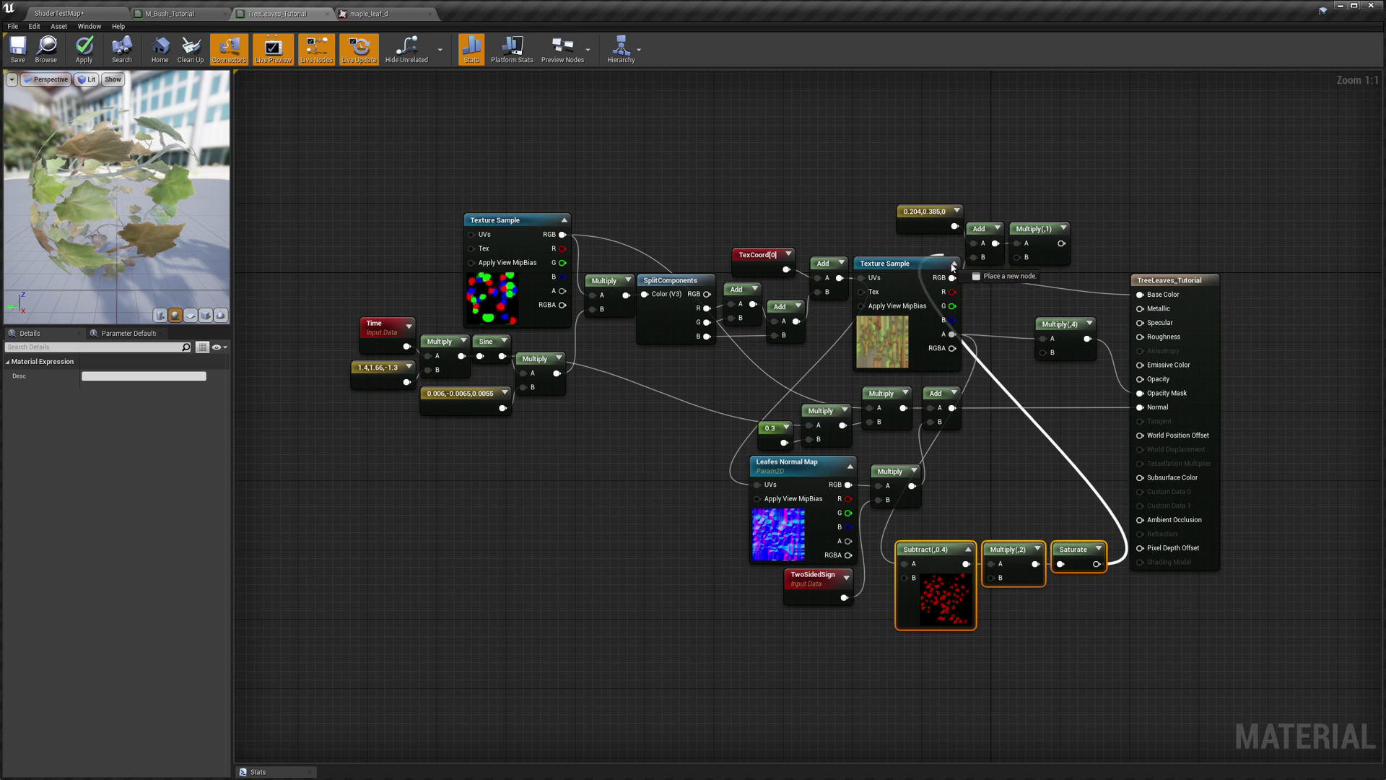
pyautogui.moveTo(1016, 259); pyautogui.dragTo(1016, 257)
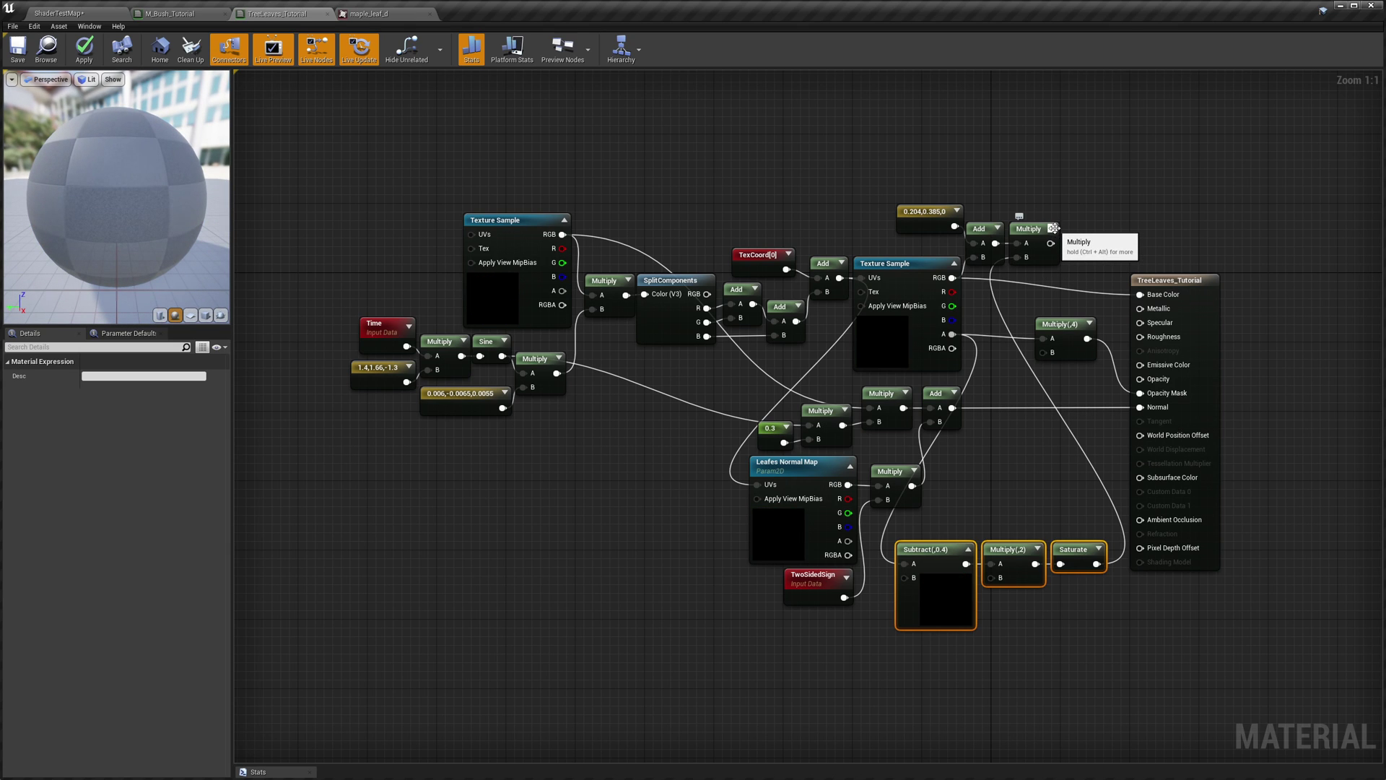
pyautogui.moveTo(1055, 233); pyautogui.dragTo(1072, 216)
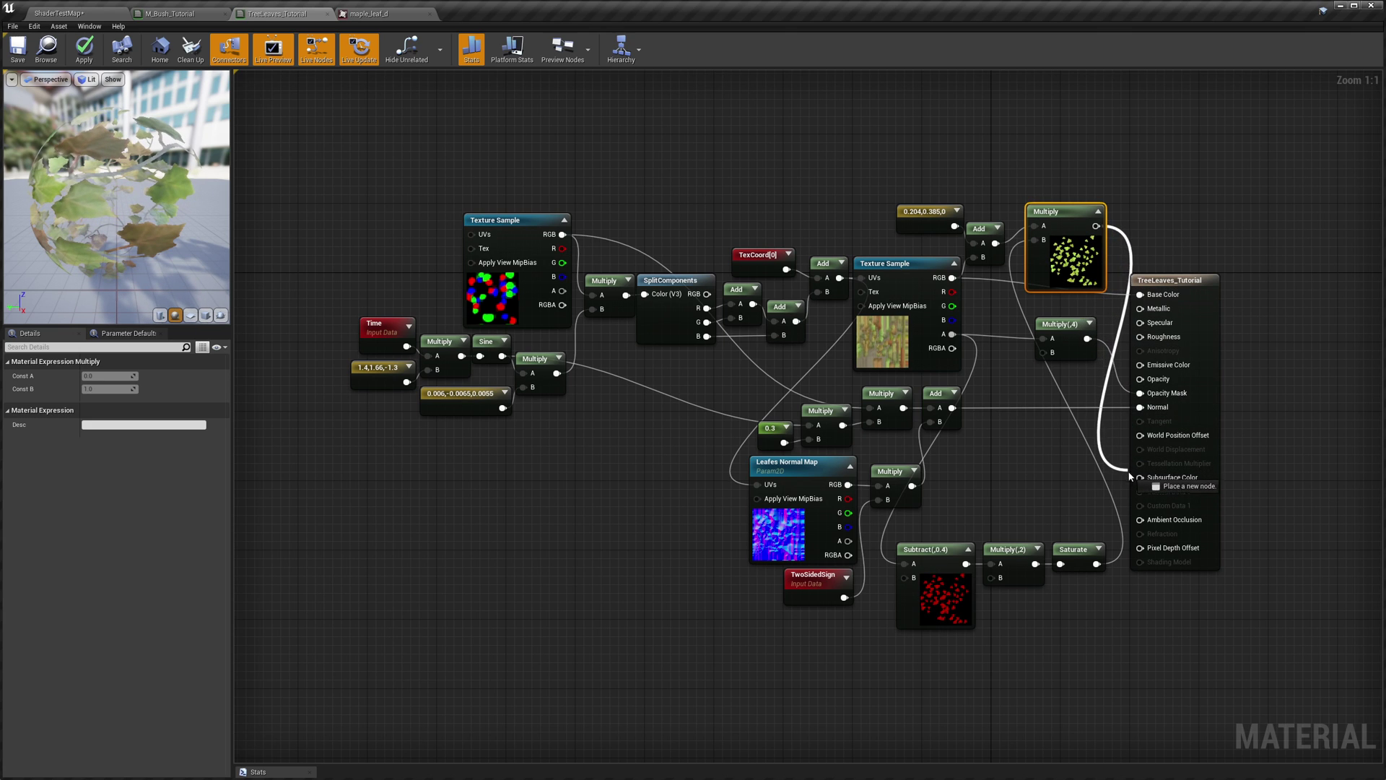
pyautogui.moveTo(1139, 480); pyautogui.dragTo(1140, 478)
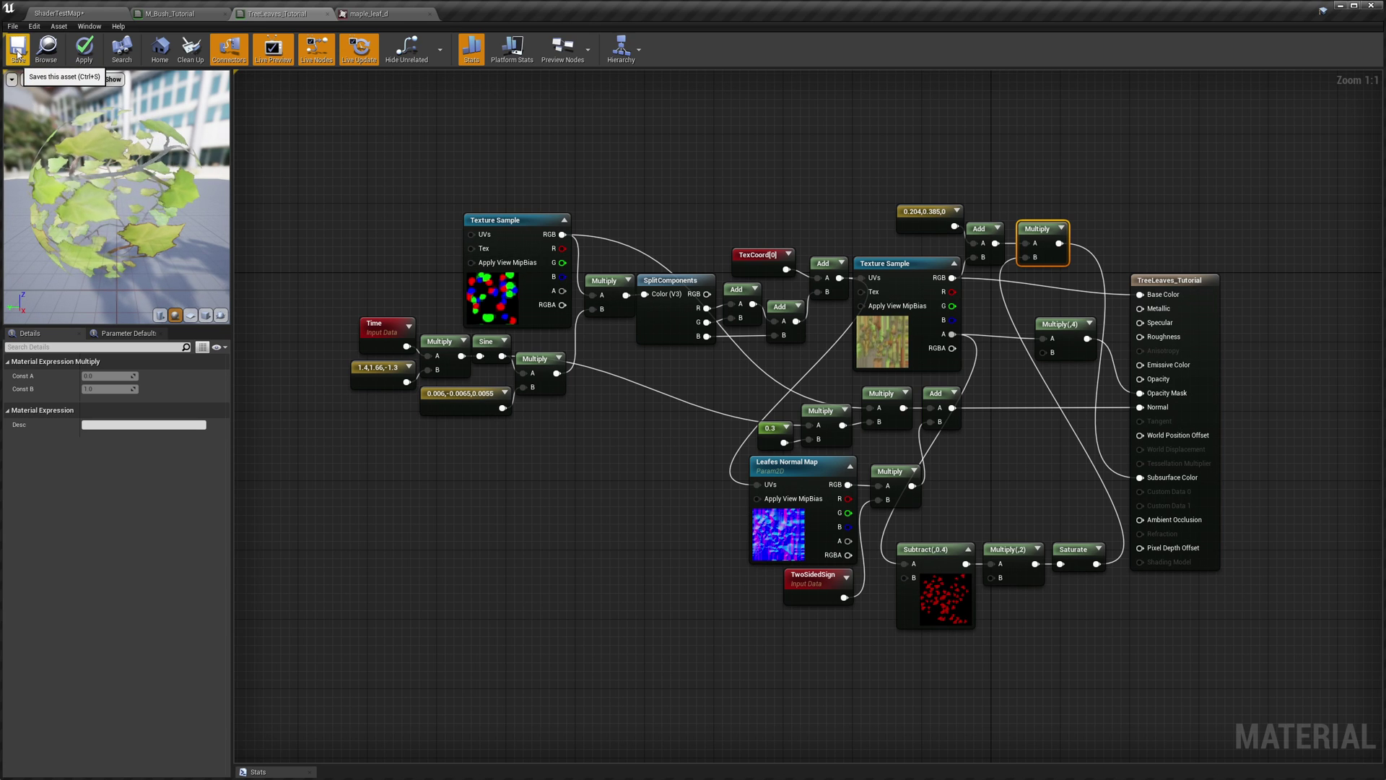
pyautogui.click(57, 13)
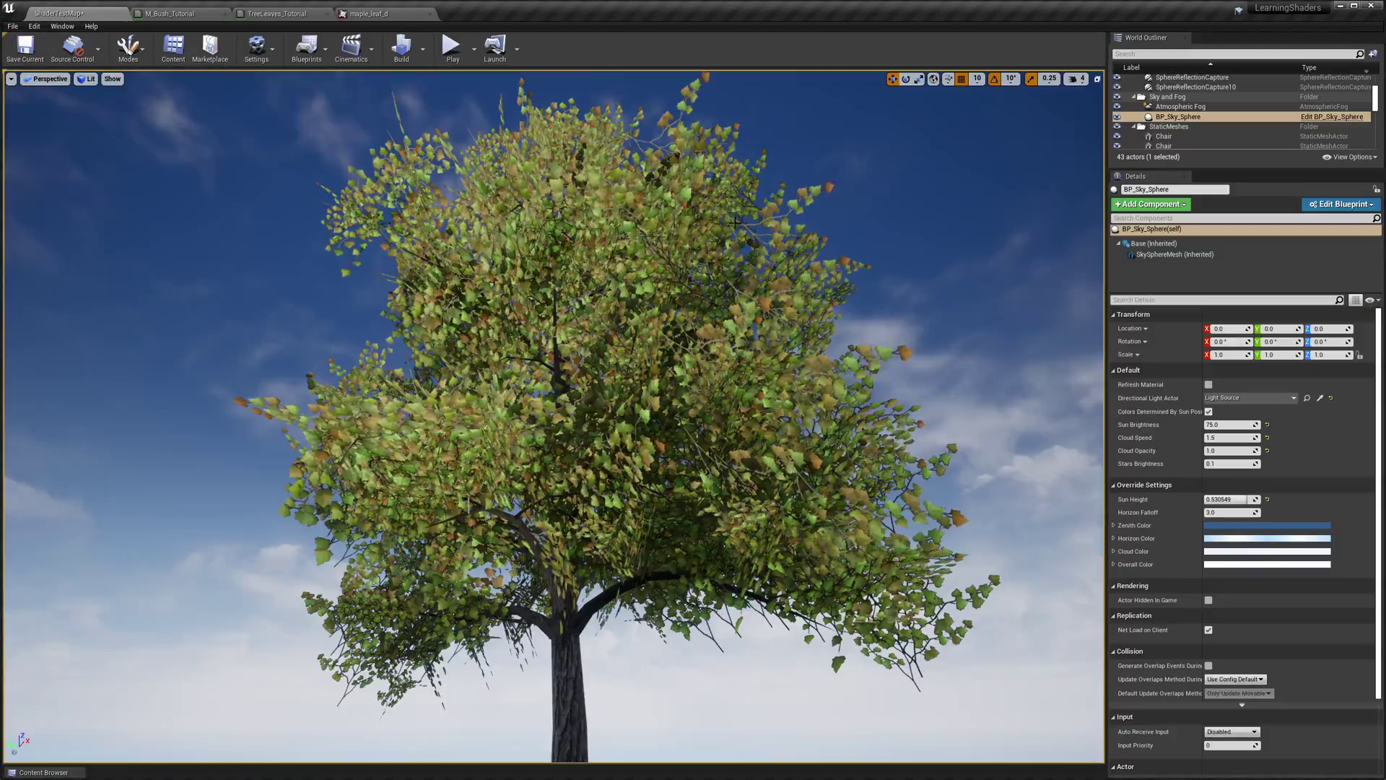
pyautogui.scroll(5, 554, 416)
pyautogui.moveTo(554, 416); pyautogui.dragTo(731, 261, button='right')
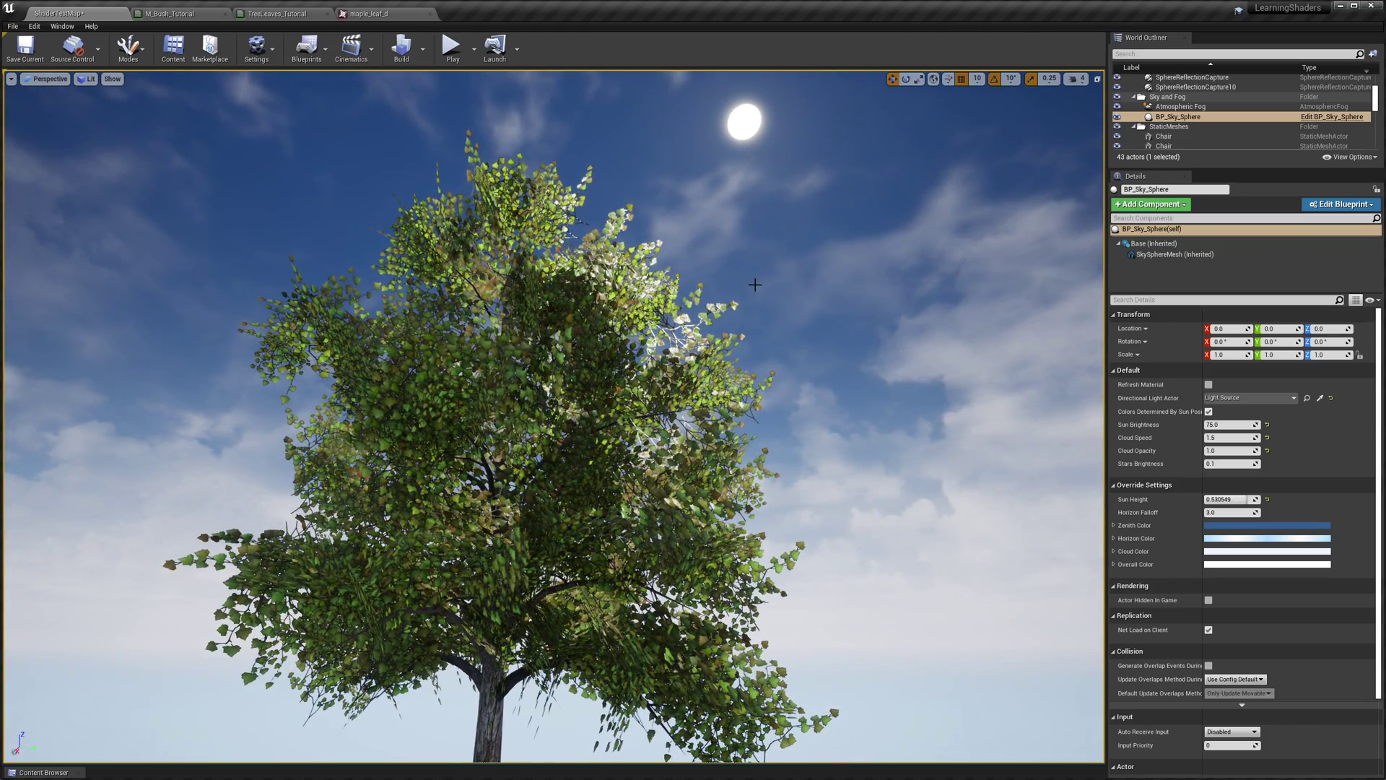
pyautogui.moveTo(563, 388); pyautogui.dragTo(571, 418, button='right')
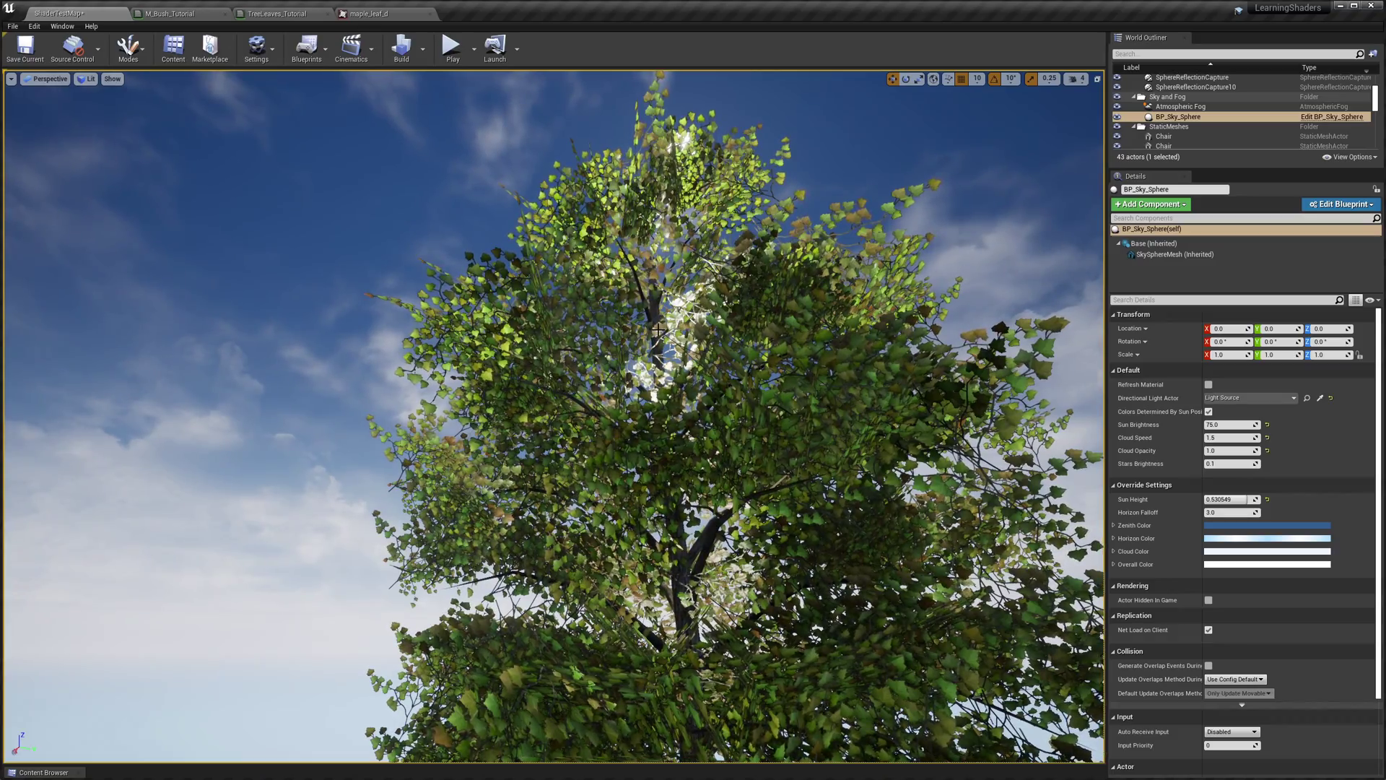
pyautogui.moveTo(570, 419); pyautogui.dragTo(671, 336, button='right')
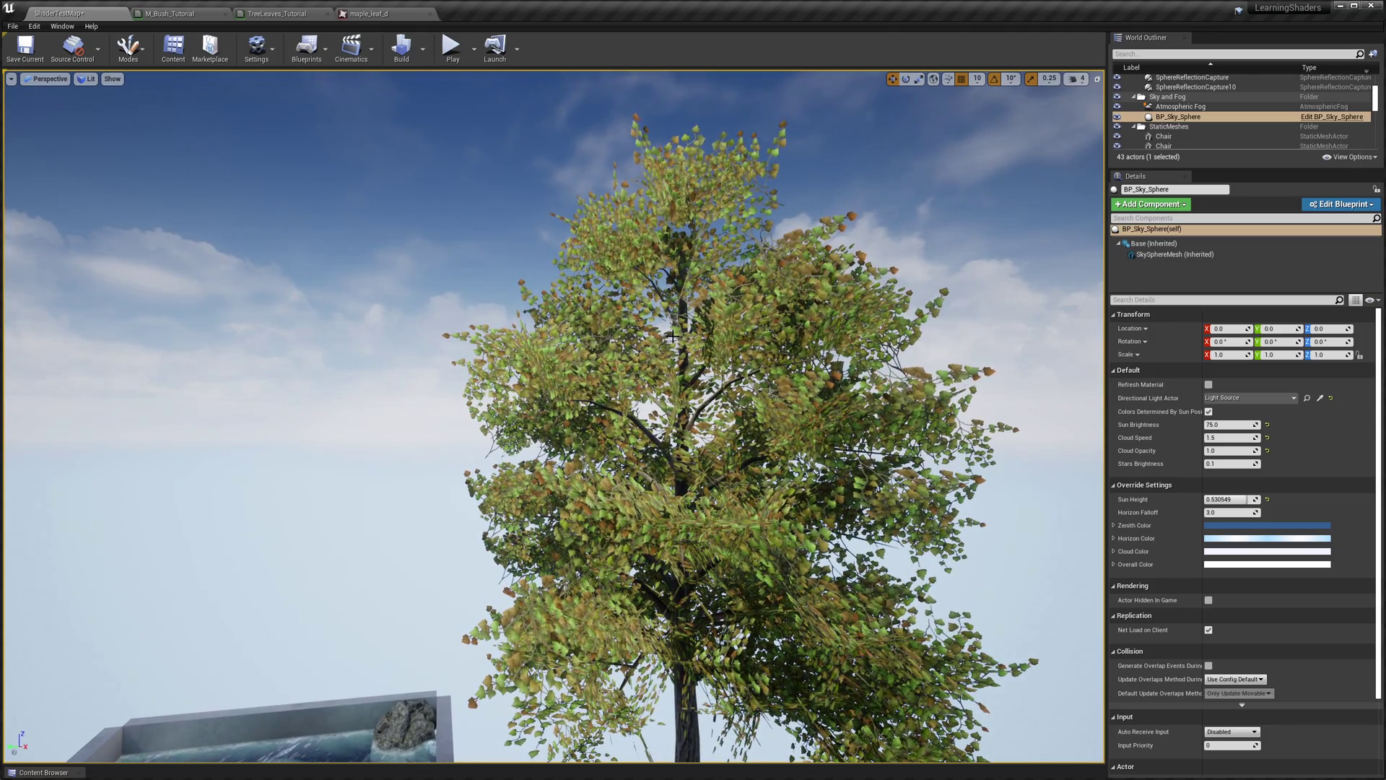
pyautogui.click(277, 13)
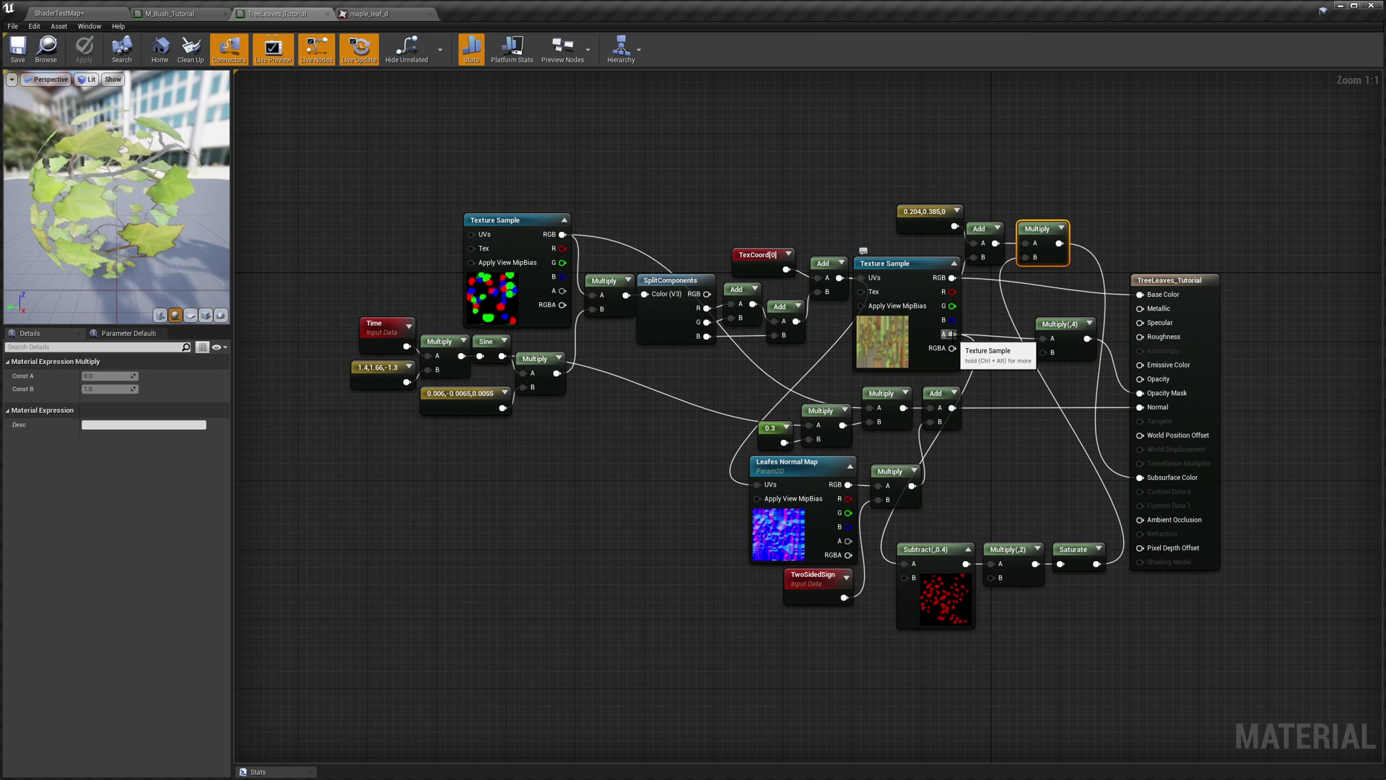
# - Invert the texture's alpha with a OneMinus node, wire it into the material, and return to the level
pyautogui.moveTo(952, 334); pyautogui.dragTo(990, 440)
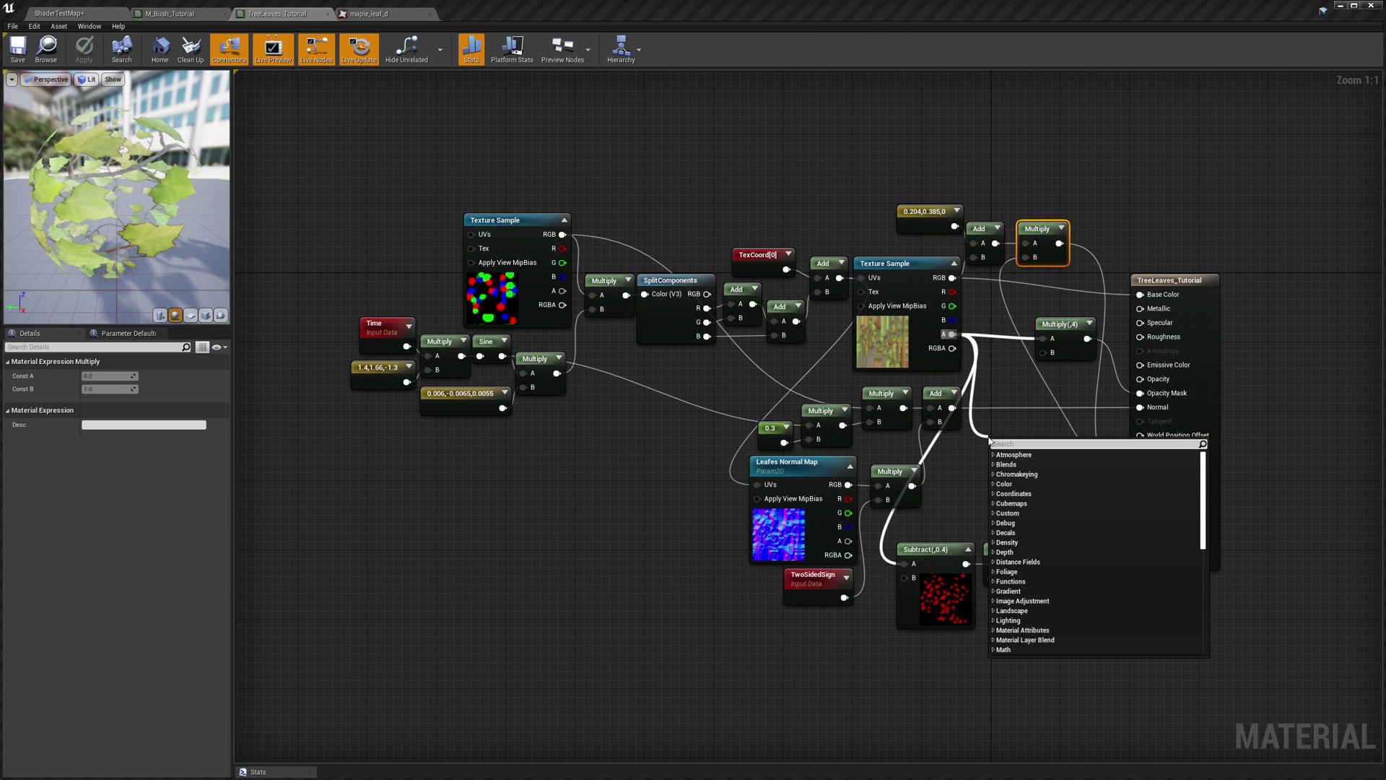
pyautogui.write('one')
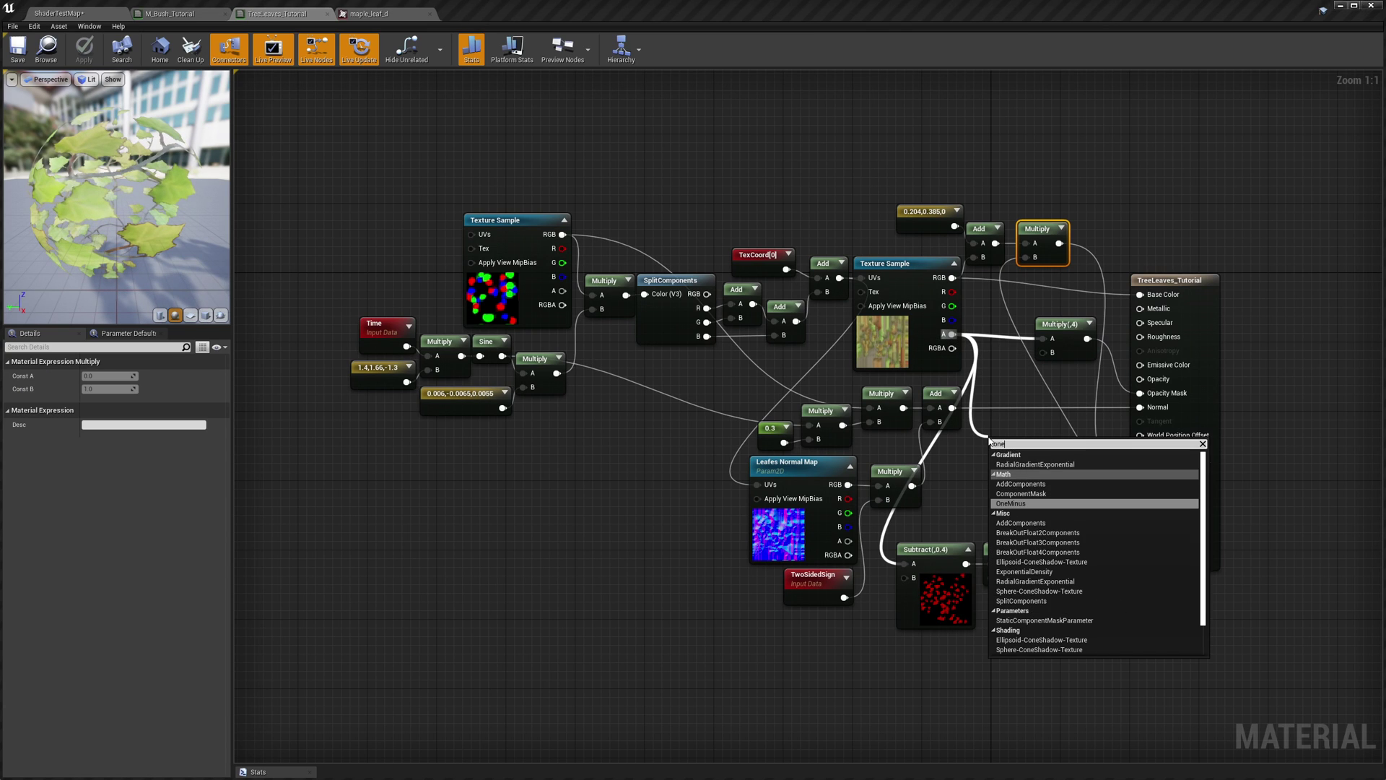
pyautogui.click(1015, 504)
pyautogui.moveTo(1003, 446); pyautogui.dragTo(994, 470)
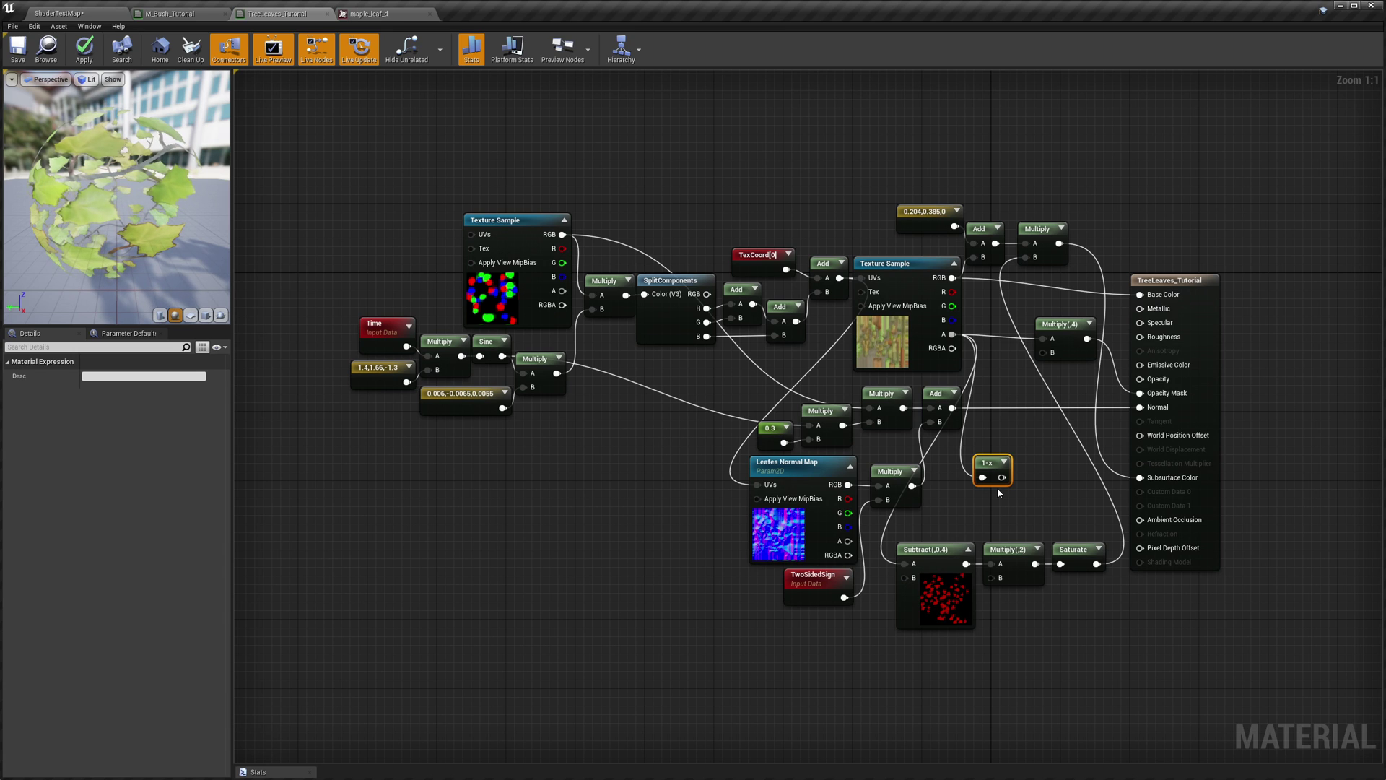
pyautogui.moveTo(1002, 477); pyautogui.dragTo(1141, 338)
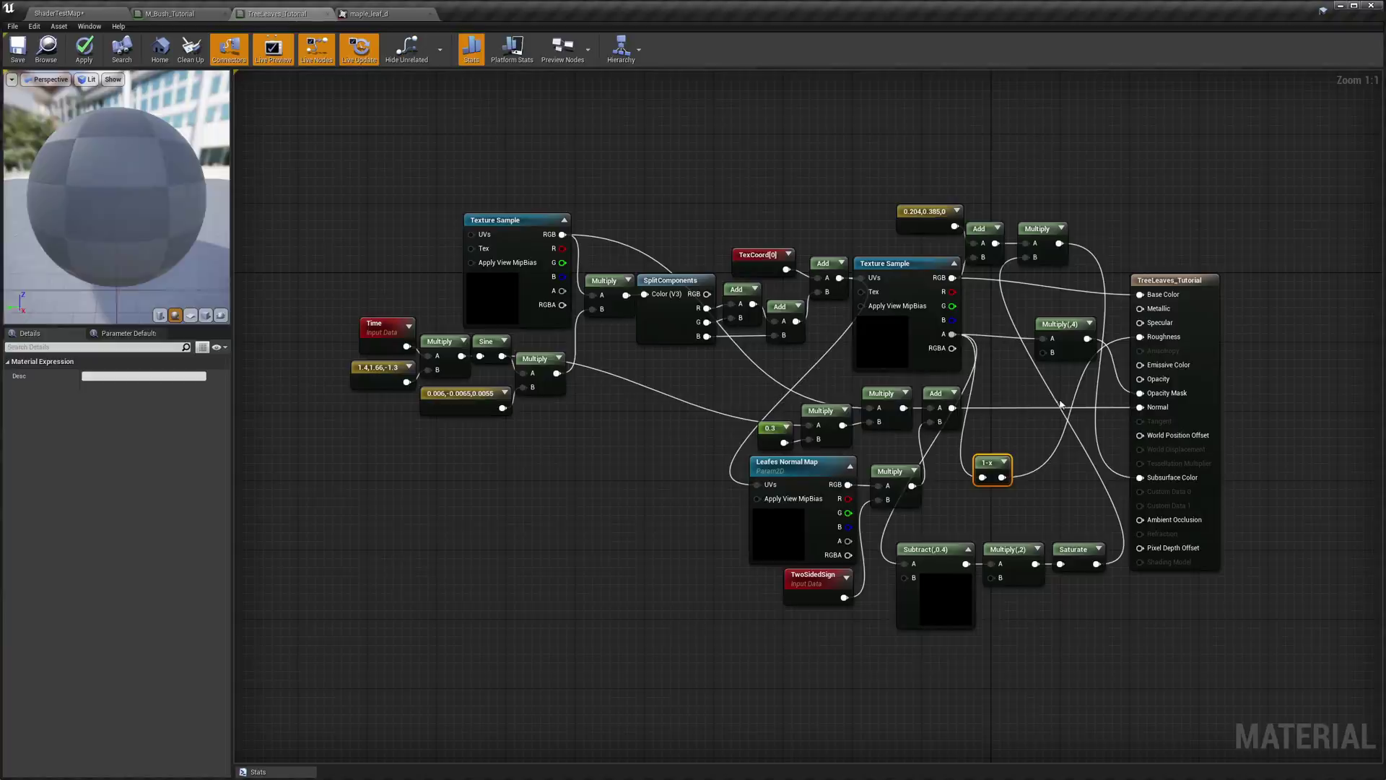
pyautogui.click(58, 13)
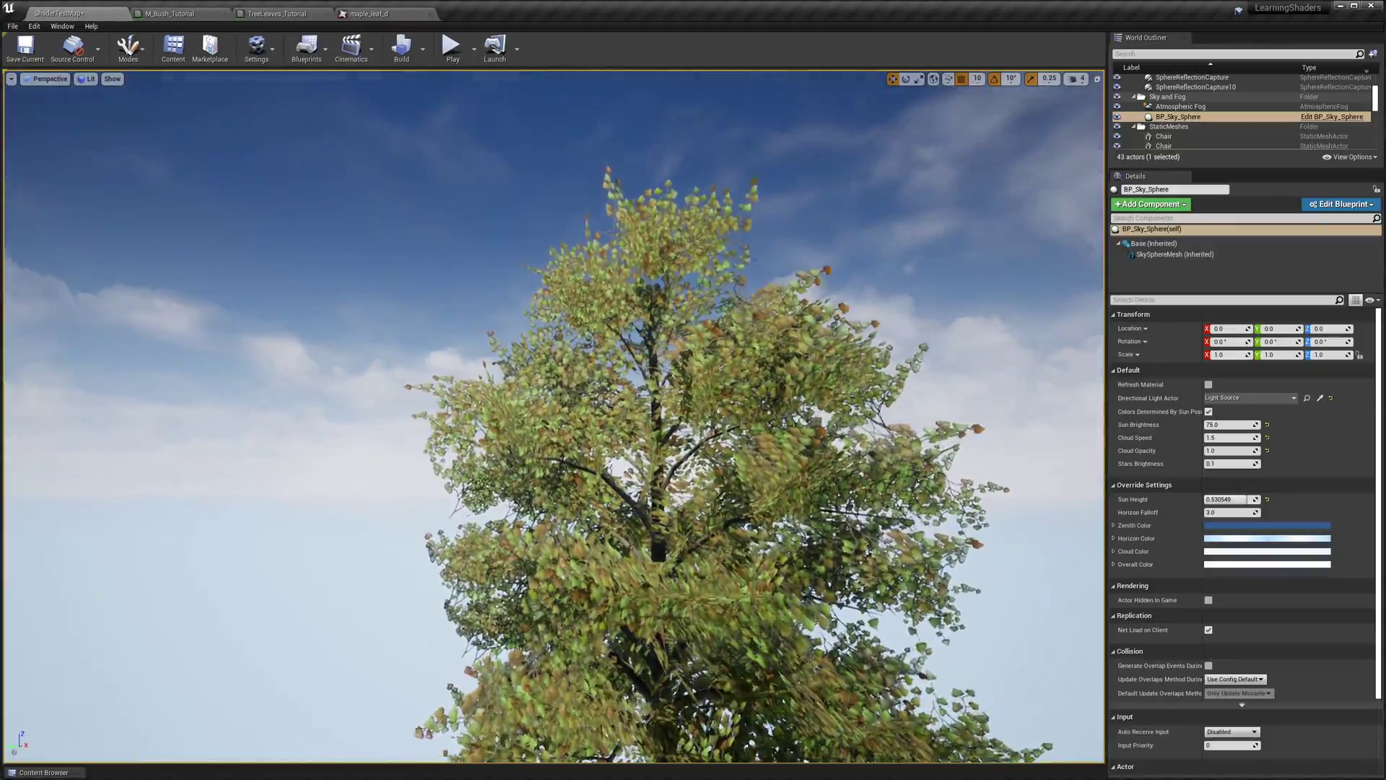
# - Fly the camera through the leafy tree, then bring up the M_Bush_Tutorial material graph
pyautogui.scroll(10, 554, 417)
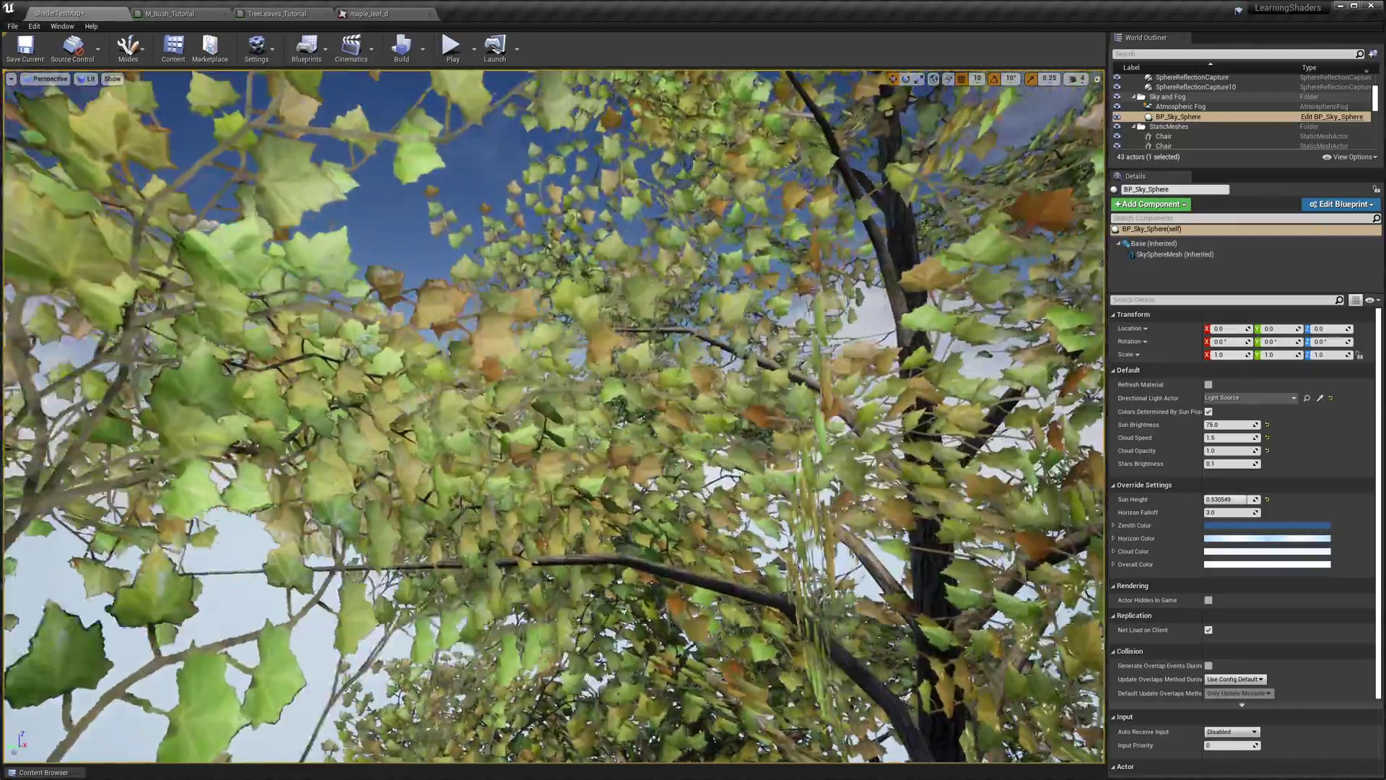
pyautogui.scroll(10, 554, 416)
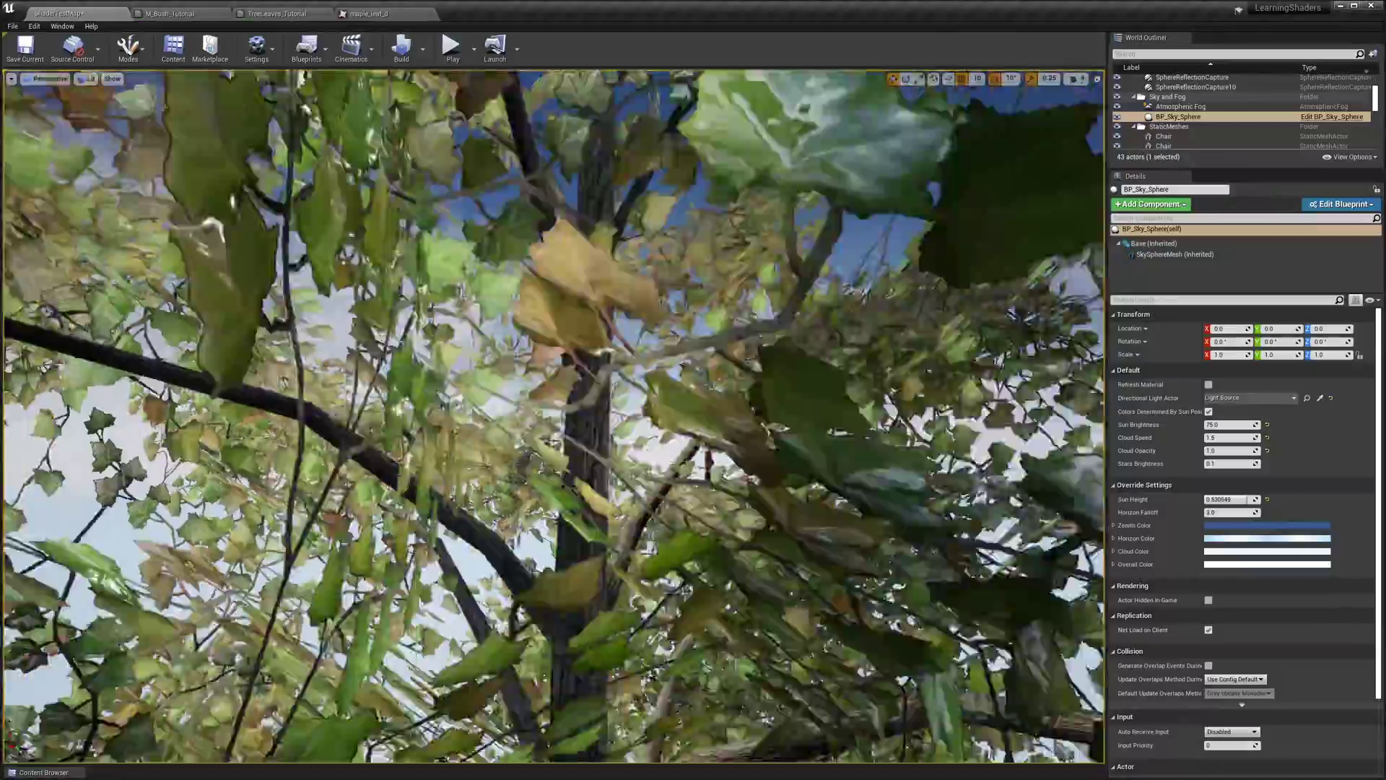
pyautogui.scroll(-5, 554, 417)
pyautogui.scroll(8, 554, 416)
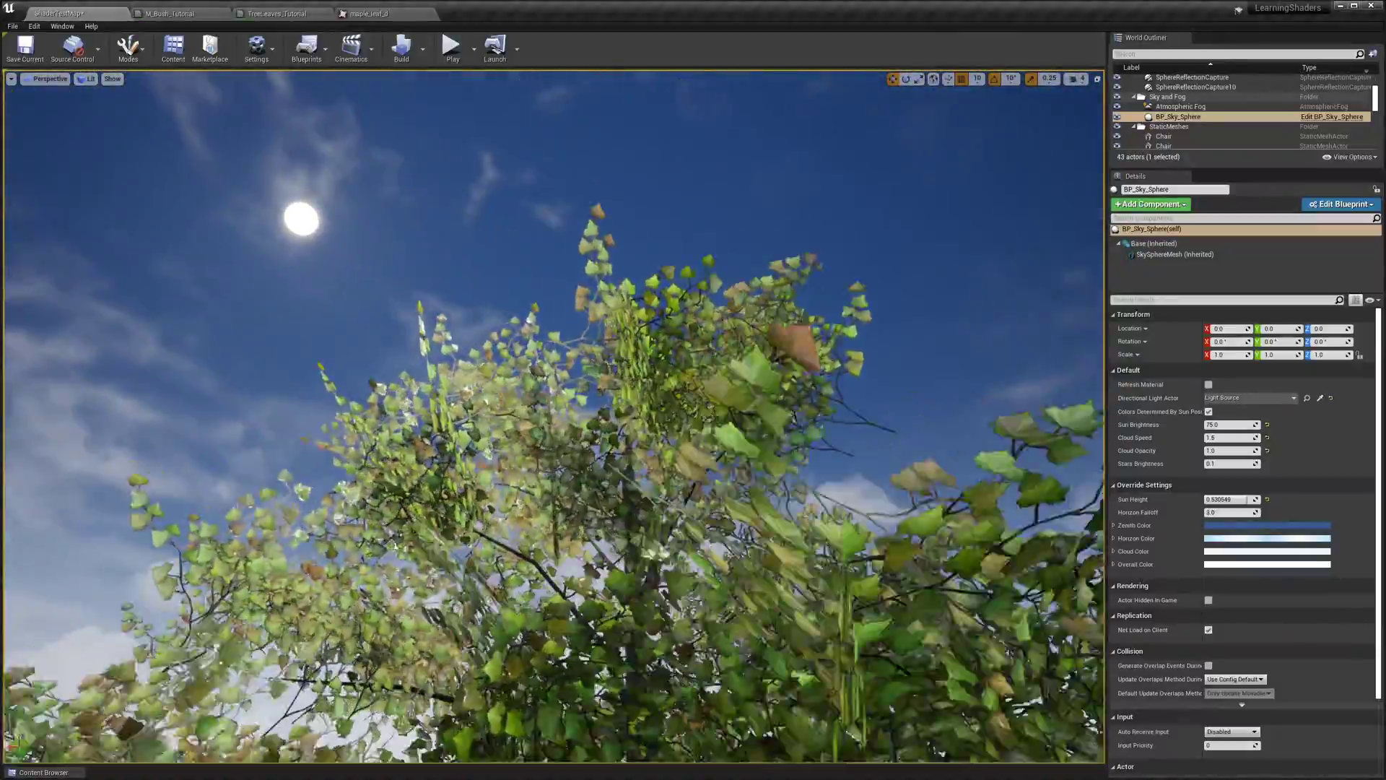
pyautogui.scroll(10, 555, 417)
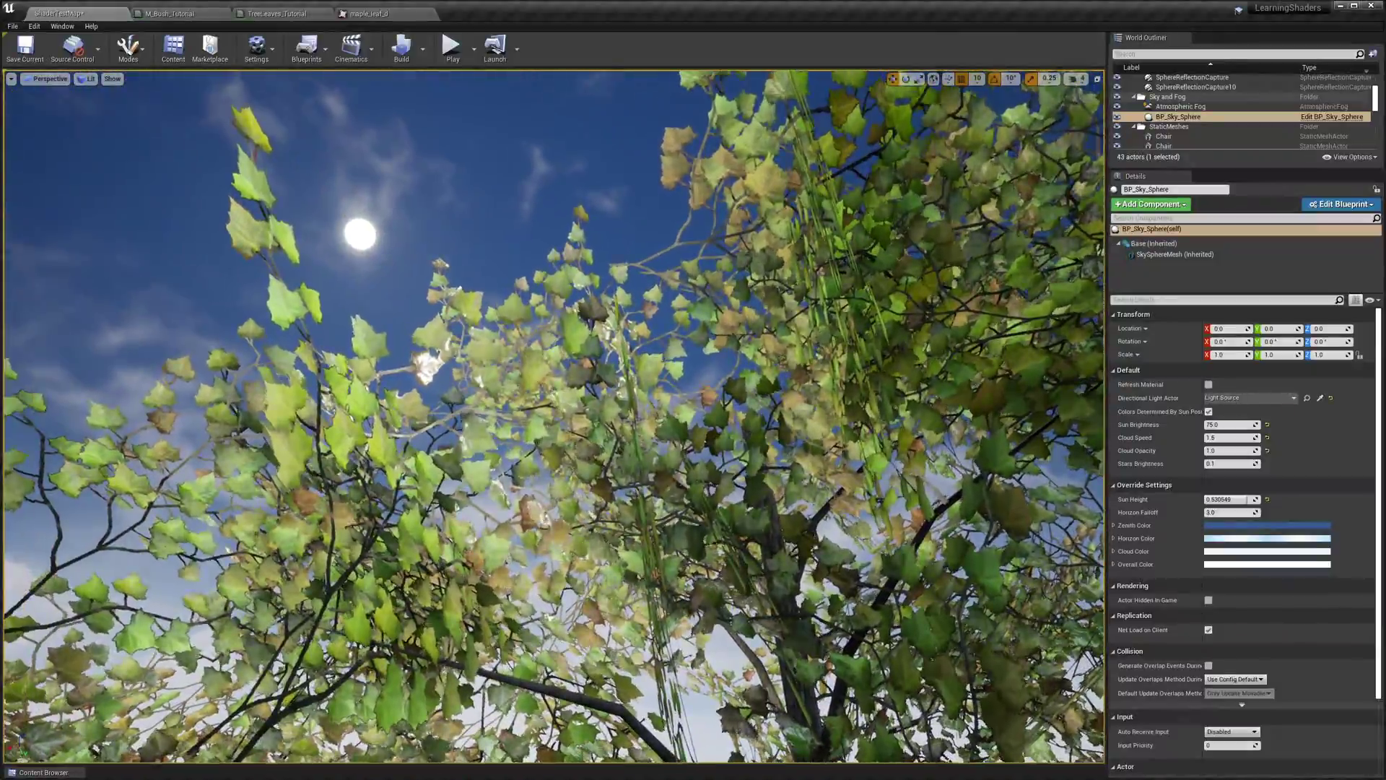
pyautogui.scroll(-5, 663, 584)
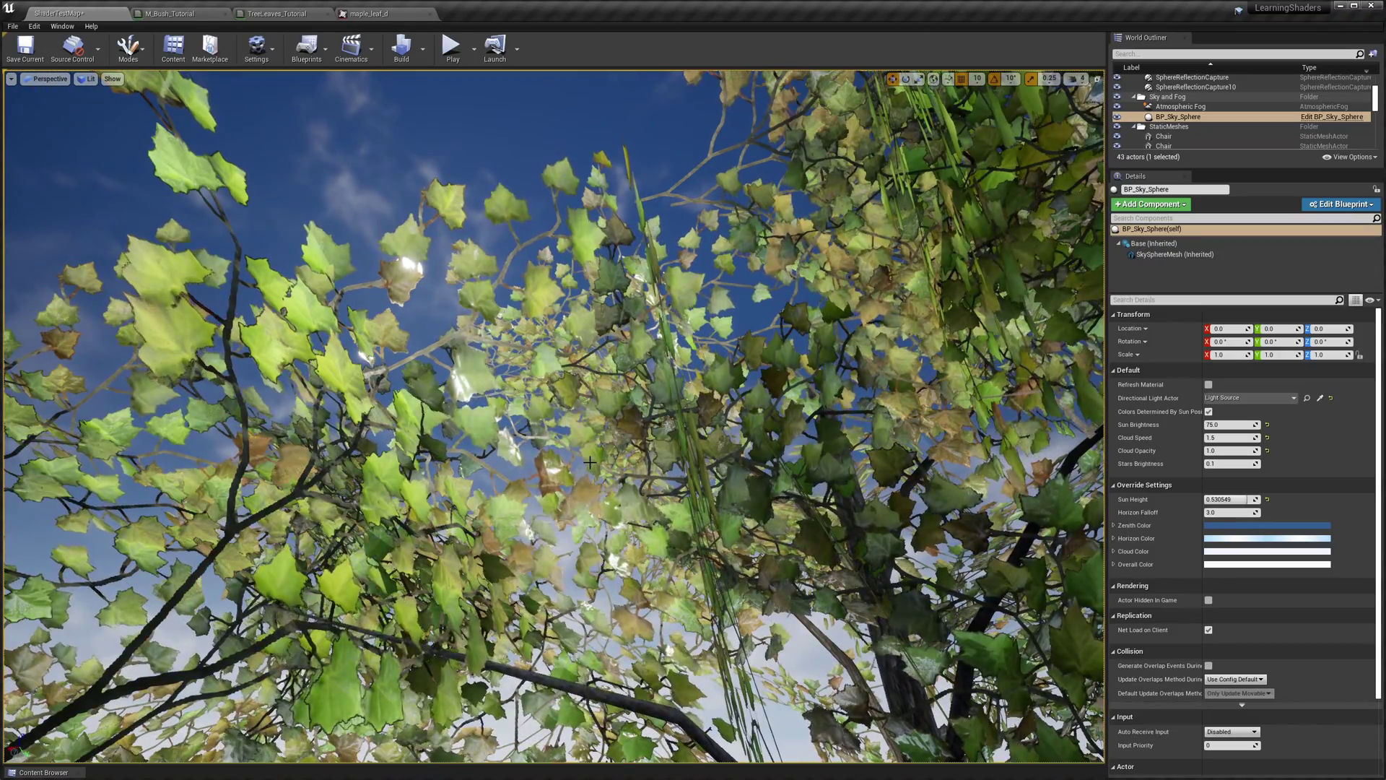
pyautogui.click(171, 14)
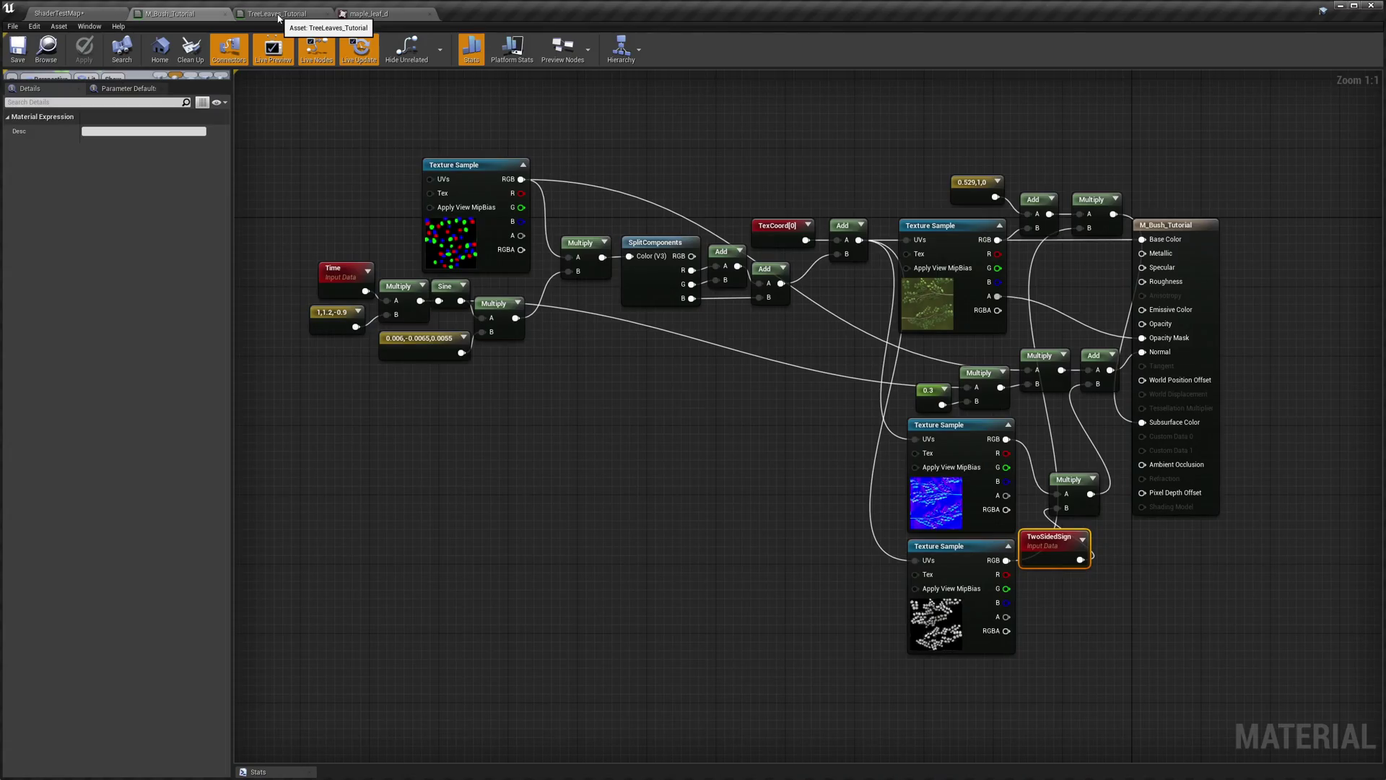
# - In TreeLeaves_Tutorial, add 0.4 to the 1-x result with an Add node wired to Roughness
pyautogui.click(278, 15)
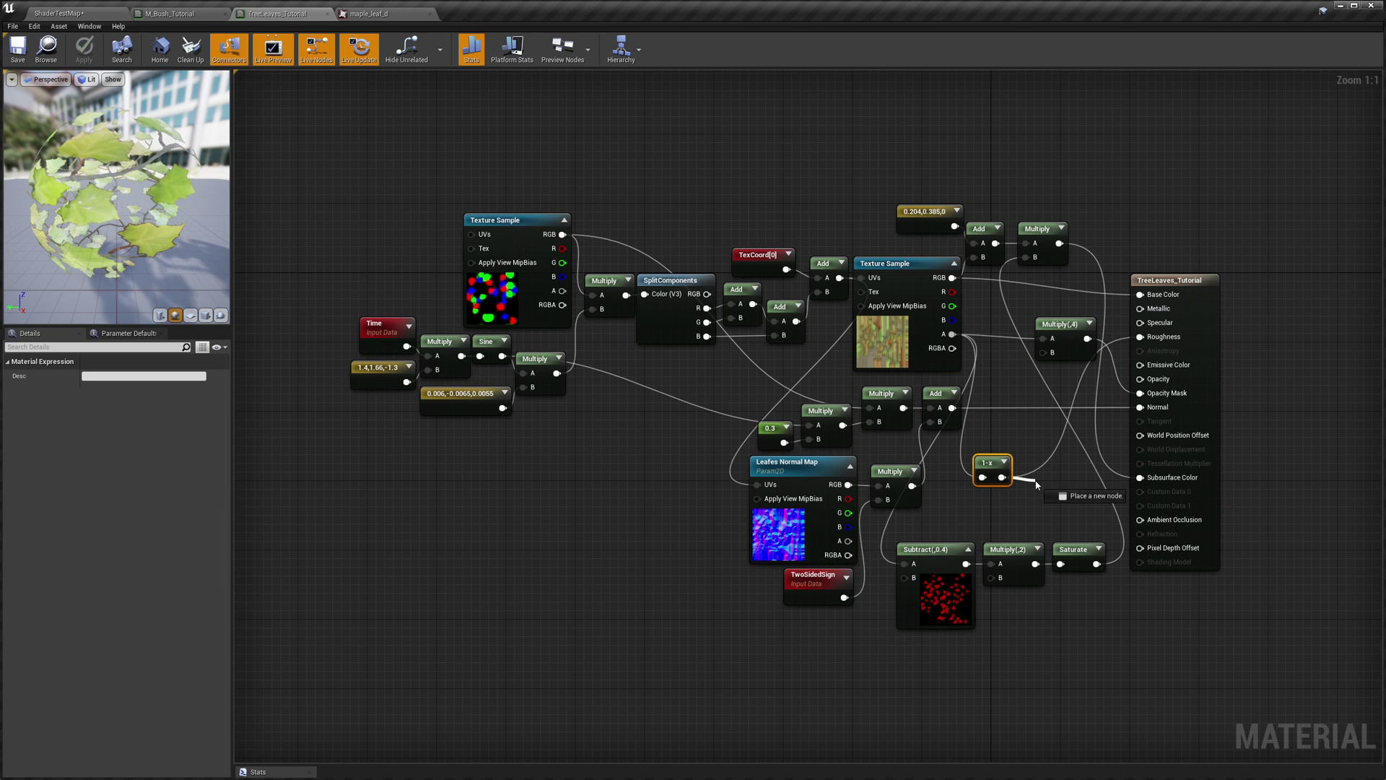
pyautogui.moveTo(1036, 484); pyautogui.dragTo(1037, 486)
pyautogui.write('add')
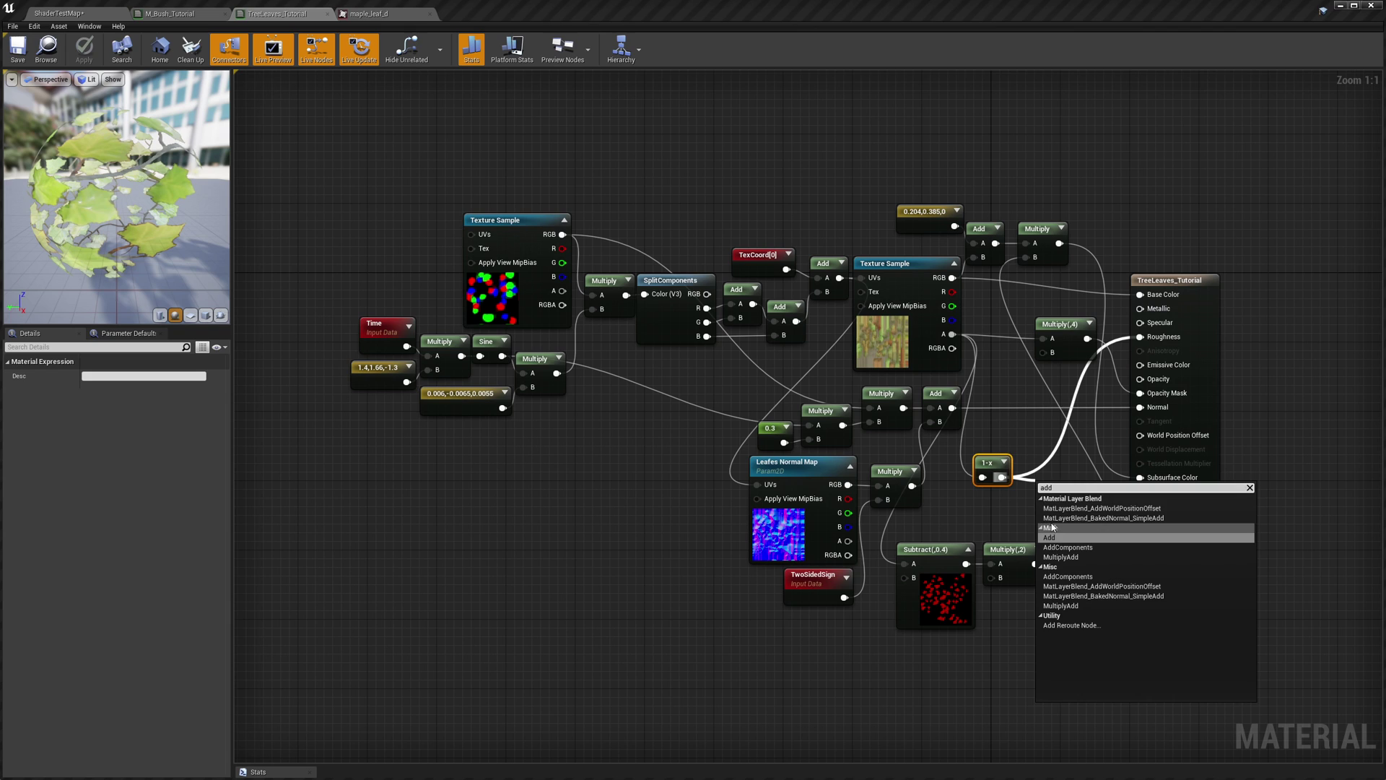
pyautogui.click(1050, 538)
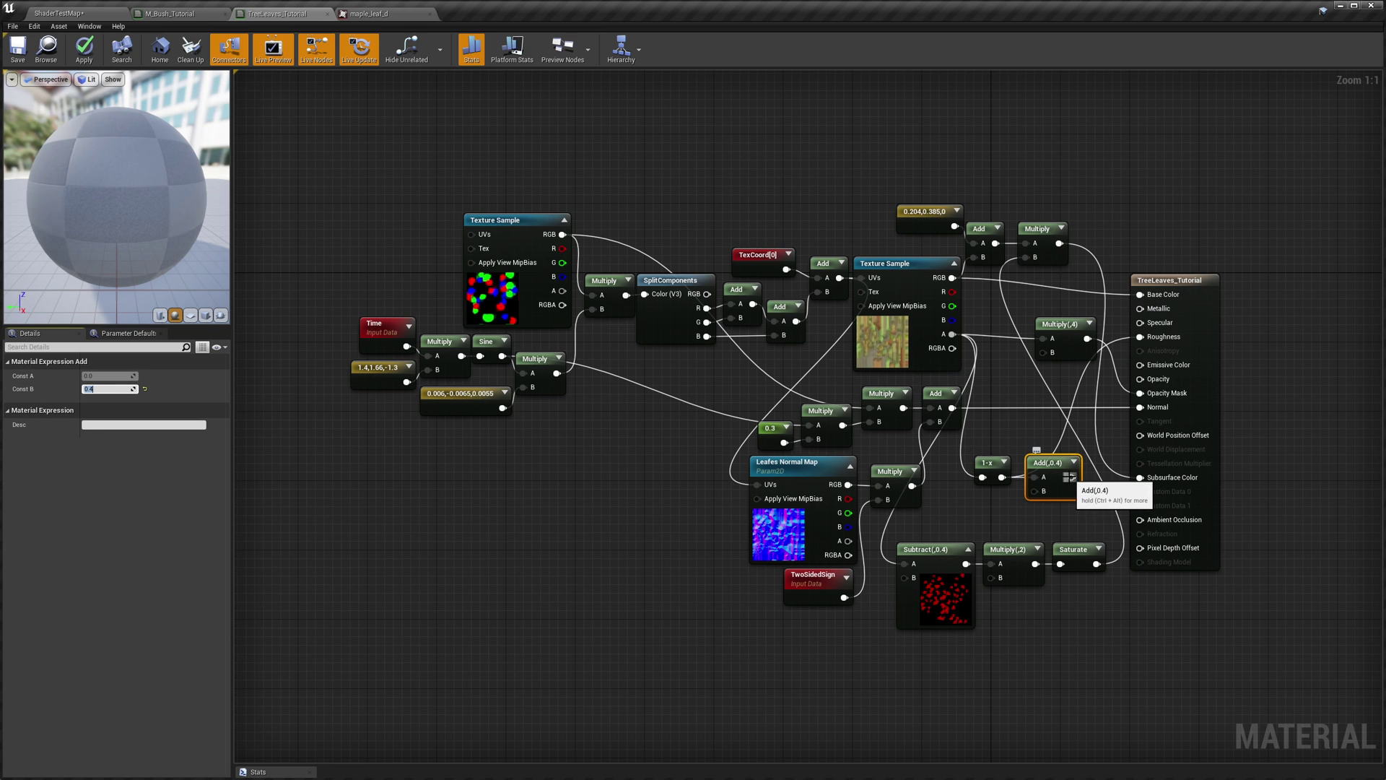
pyautogui.moveTo(1072, 478); pyautogui.dragTo(1089, 382)
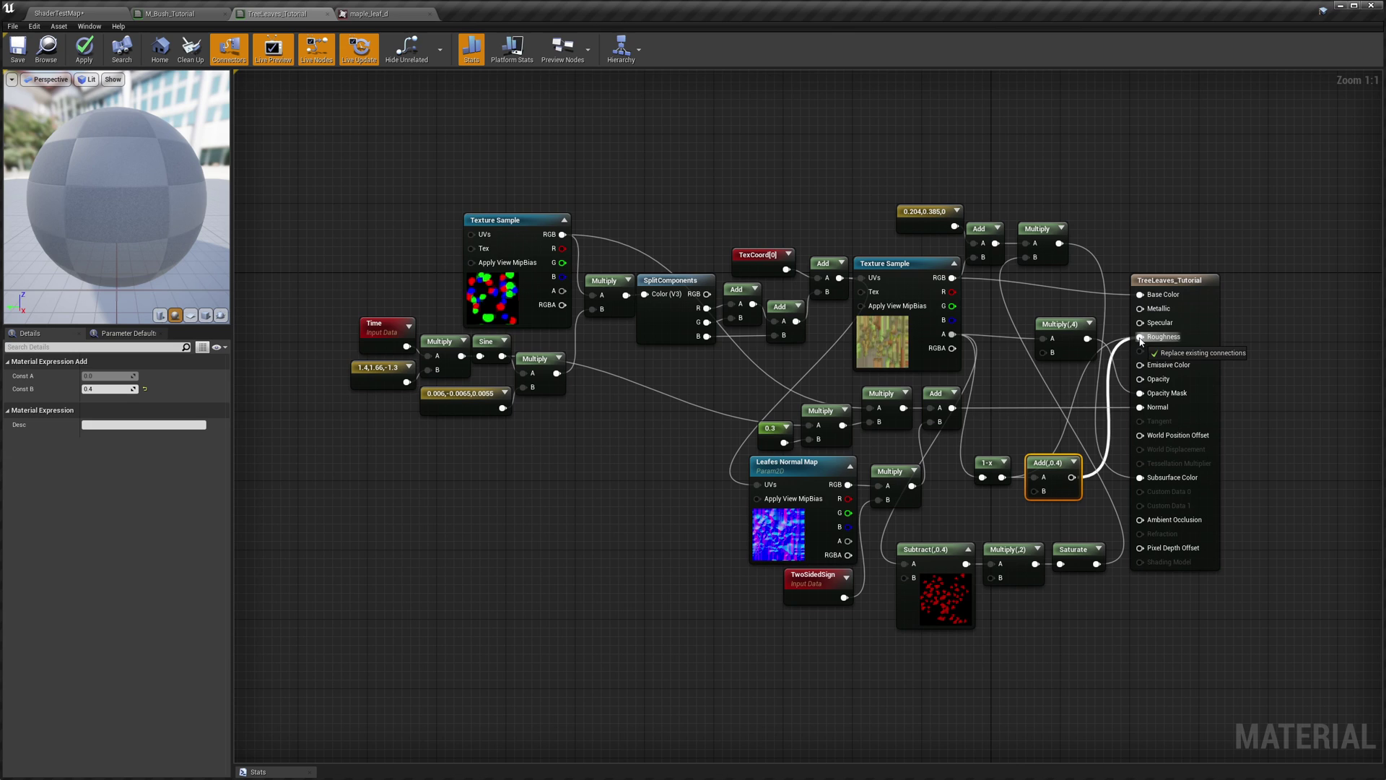
pyautogui.moveTo(1141, 338); pyautogui.dragTo(1141, 337)
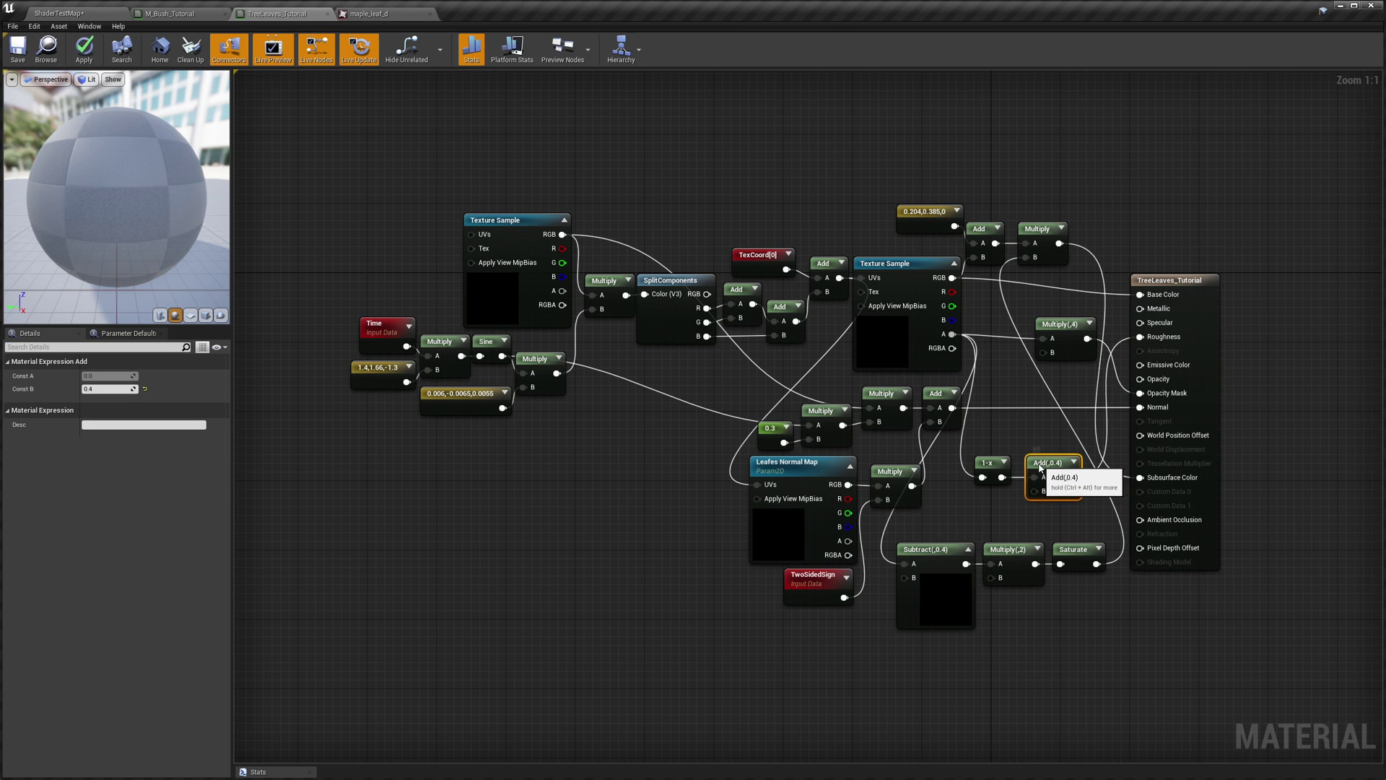
pyautogui.moveTo(1043, 499); pyautogui.dragTo(1052, 388)
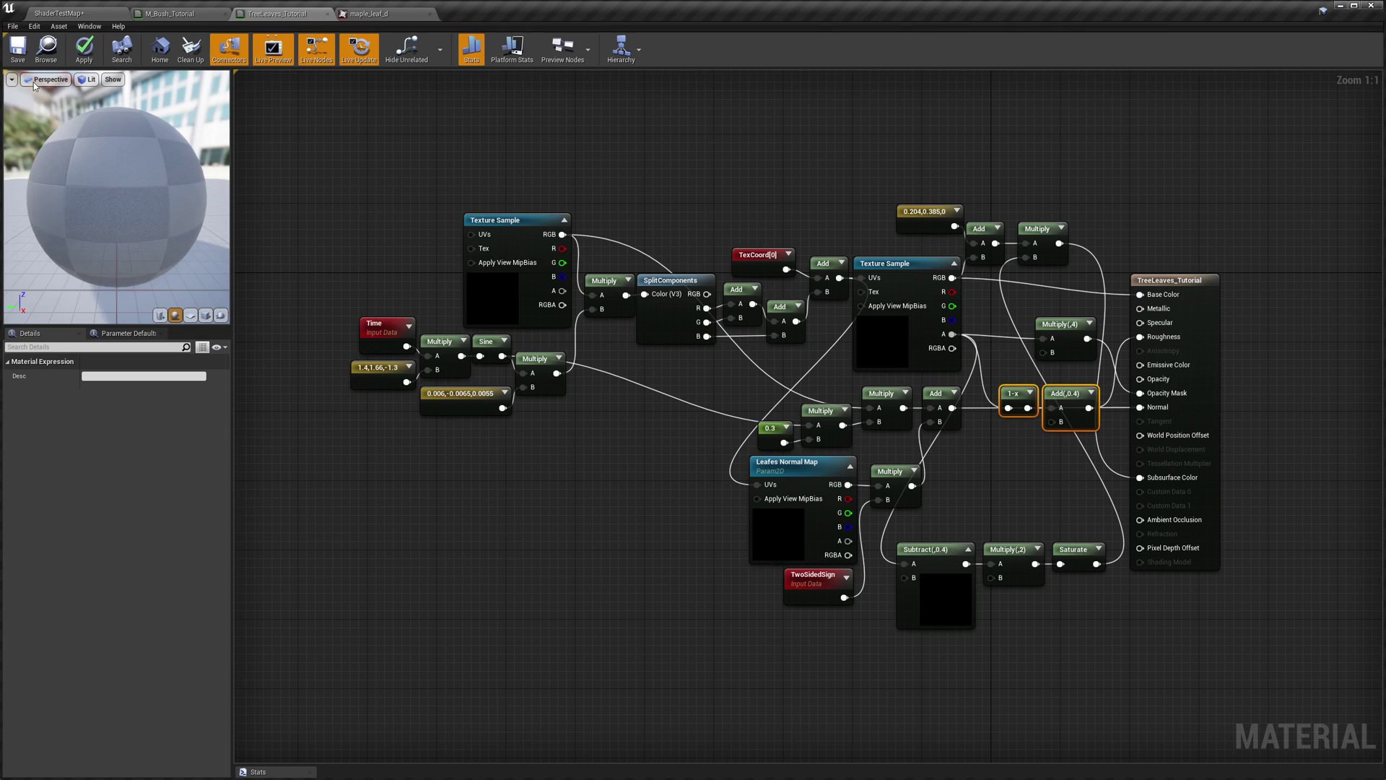
# - Save the leaf material and look up through the tree's foliage in ShaderTestMap
pyautogui.hotkey('ctrl', 's')
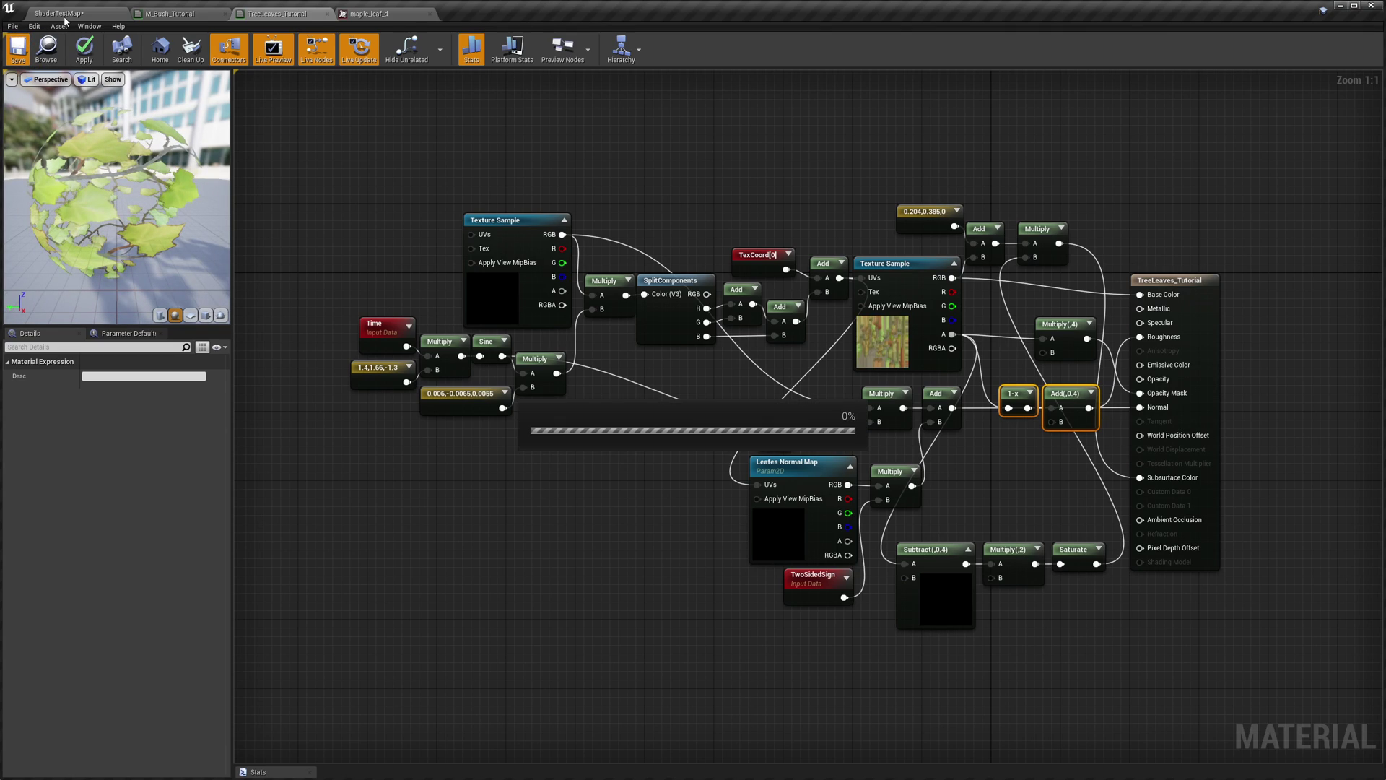
pyautogui.click(65, 13)
pyautogui.moveTo(681, 424); pyautogui.dragTo(681, 423, button='right')
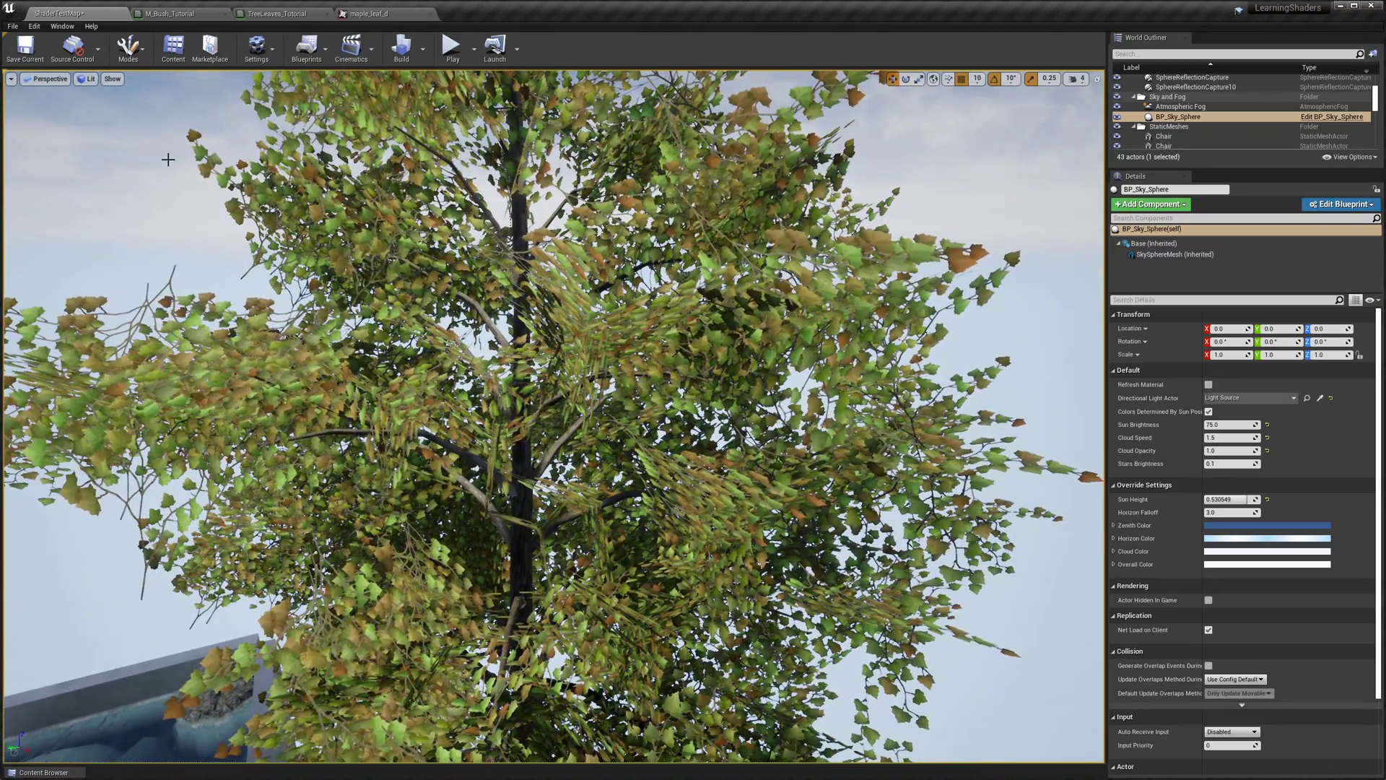
# - Switch the viewport to the Roughness buffer visualization and move in close to the maple tree
pyautogui.click(87, 78)
pyautogui.moveTo(119, 224)
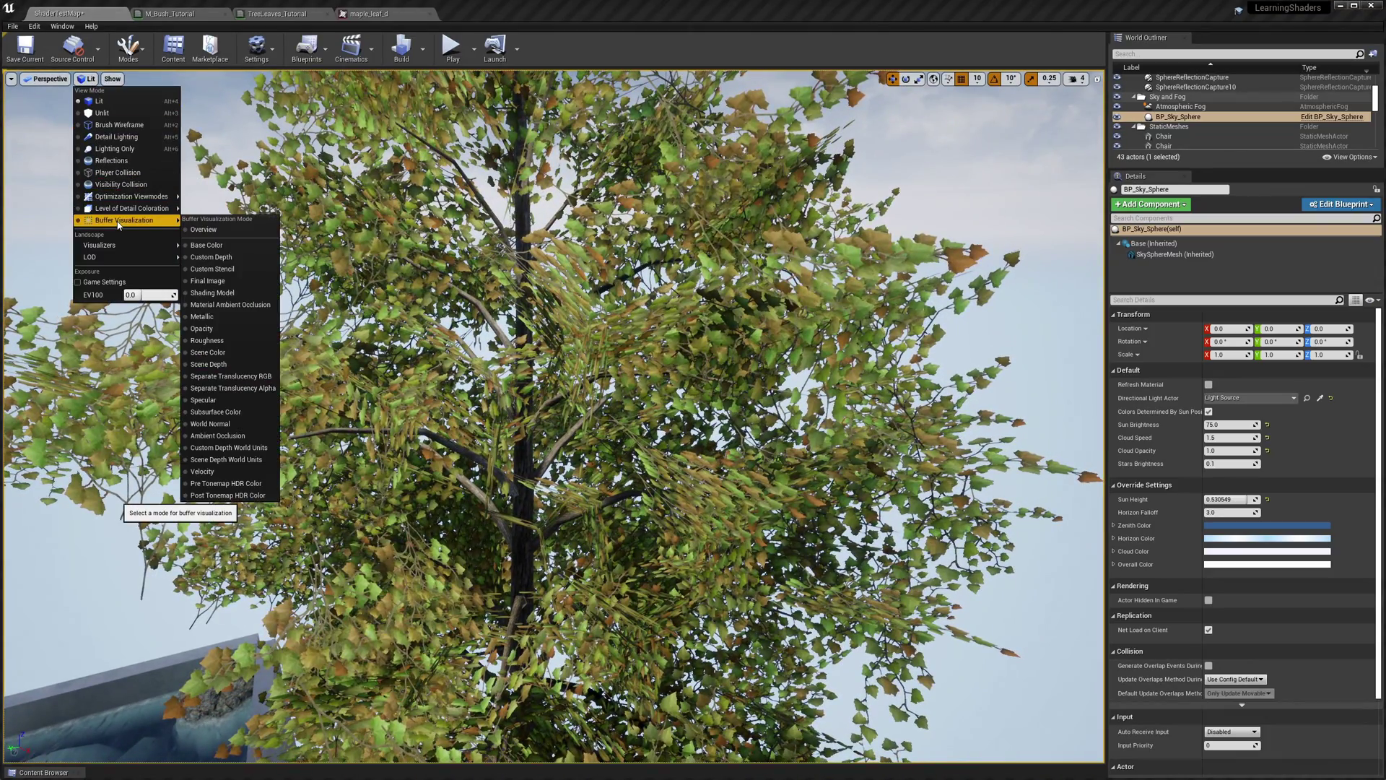
pyautogui.click(208, 340)
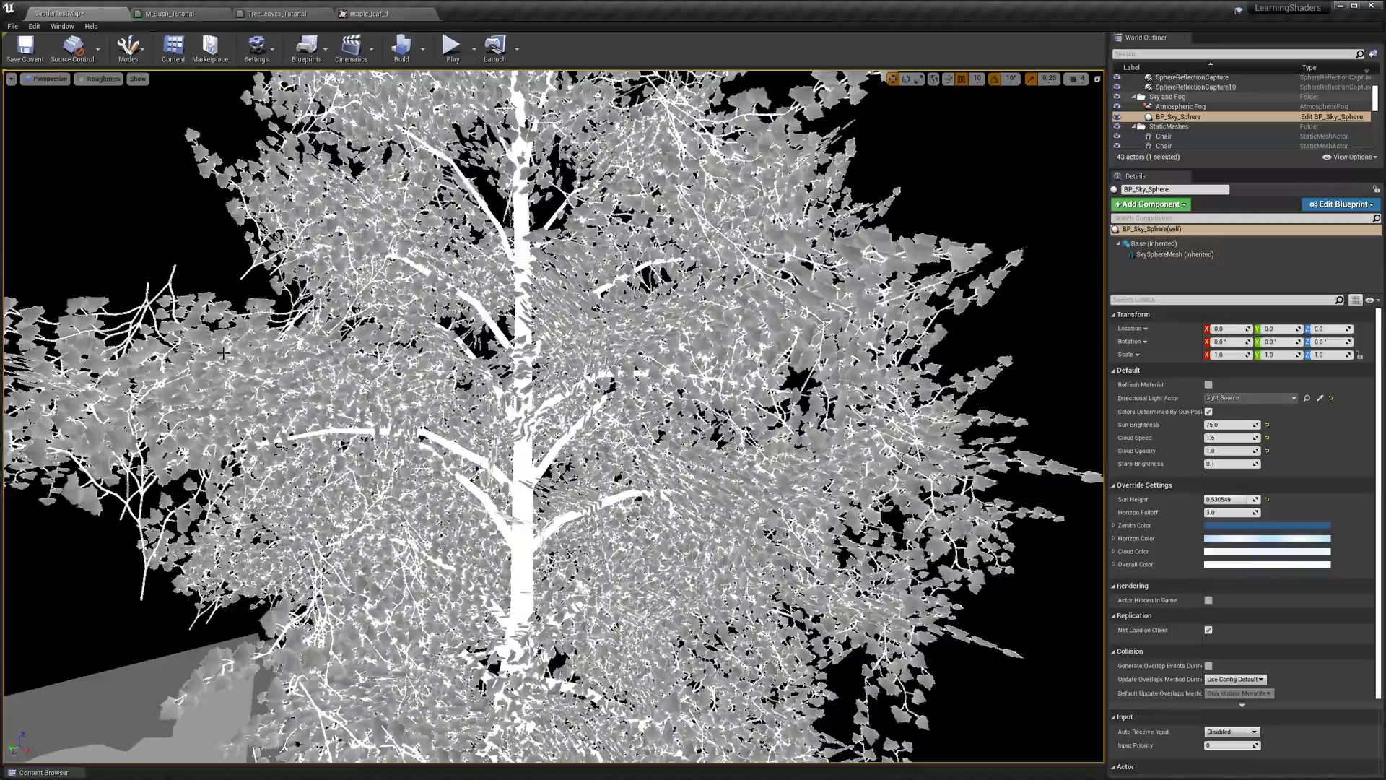
pyautogui.rightClick(481, 401)
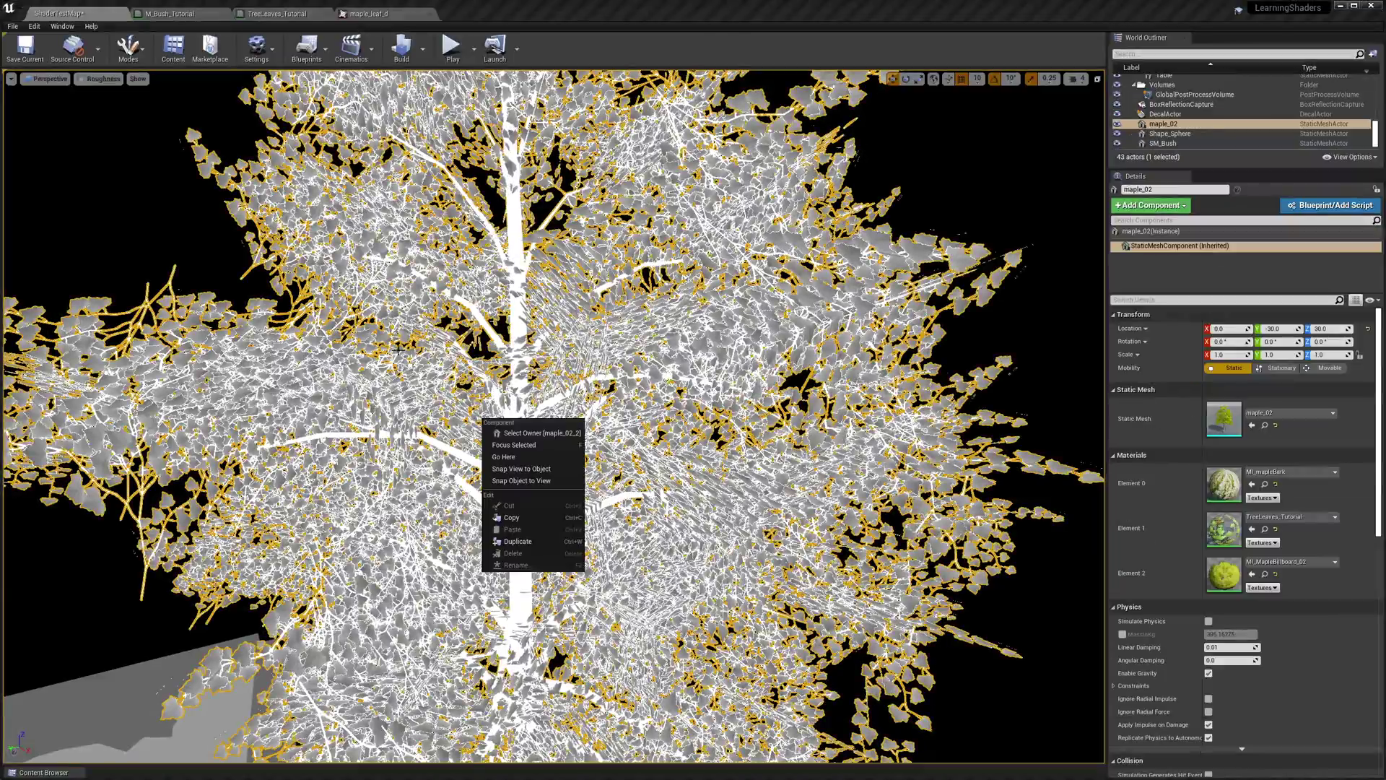
pyautogui.moveTo(481, 418); pyautogui.dragTo(413, 336, button='right')
# - In TreeLeaves_Tutorial, collapse the Subtract node's preview and align the Subtract and Saturate nodes
pyautogui.click(277, 13)
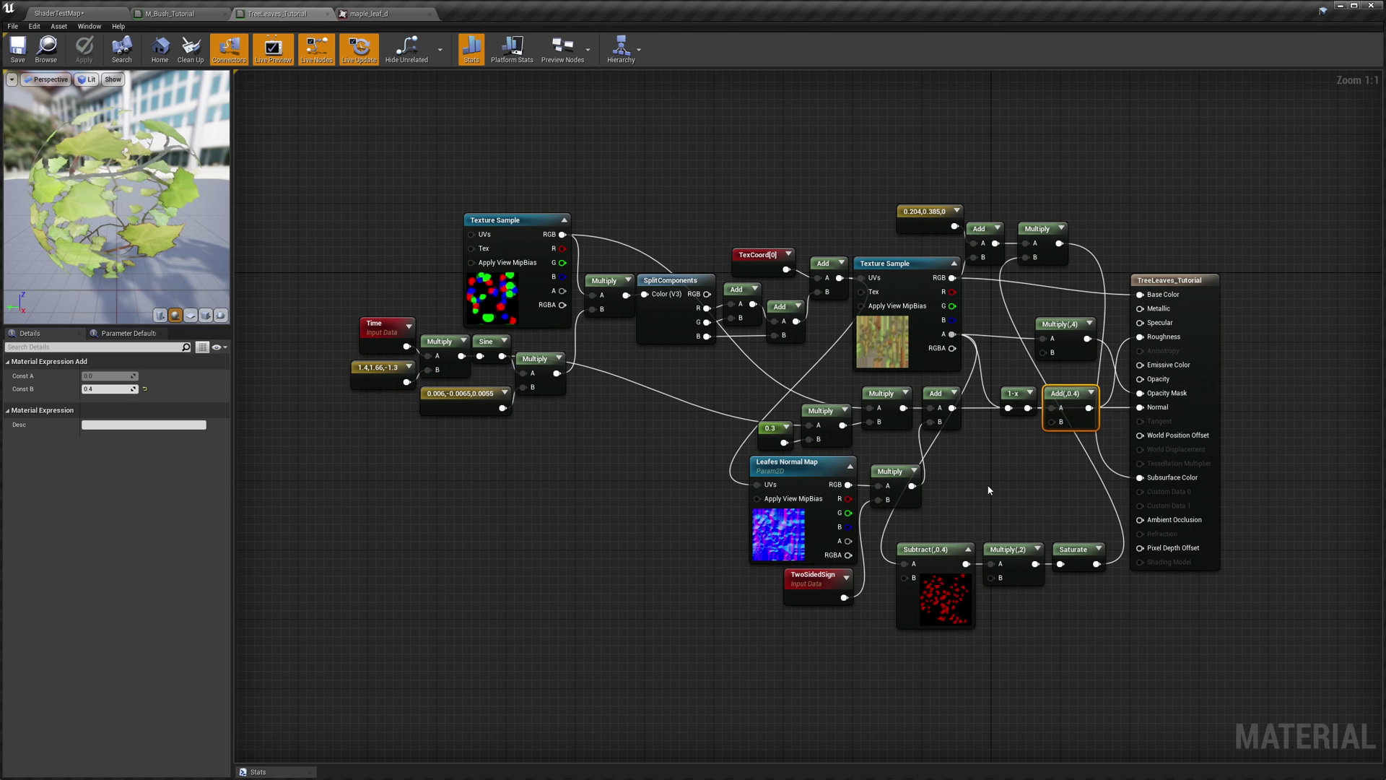
pyautogui.click(969, 551)
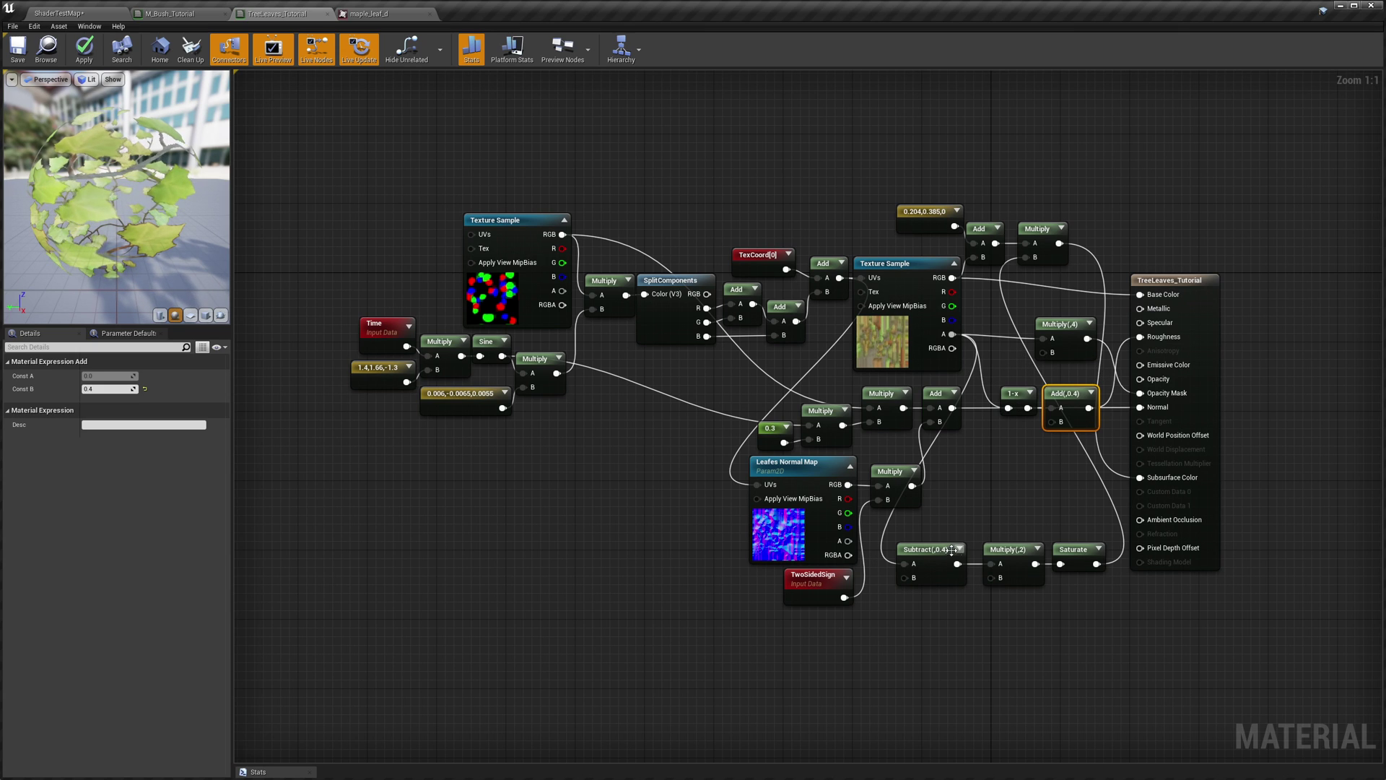
pyautogui.moveTo(951, 550); pyautogui.dragTo(960, 551)
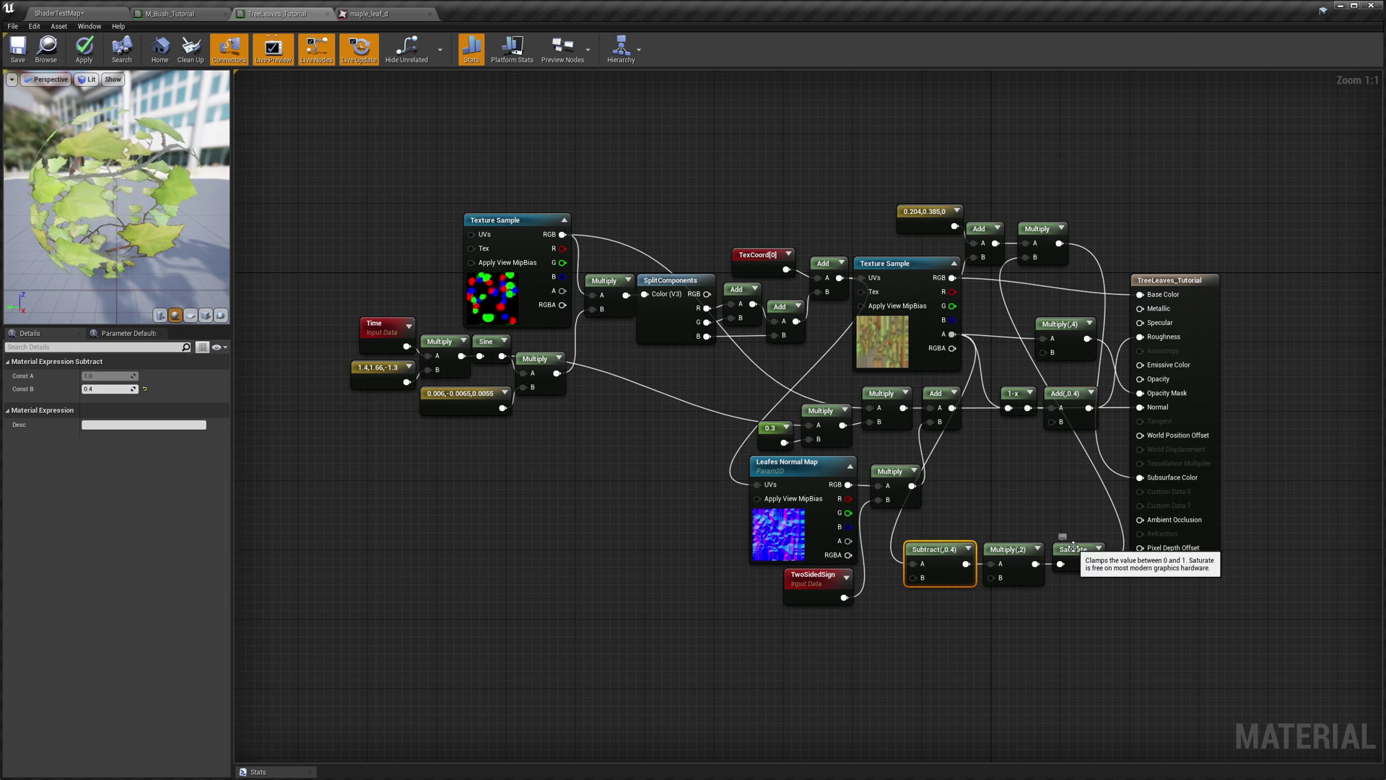
pyautogui.moveTo(1074, 547); pyautogui.dragTo(1065, 548)
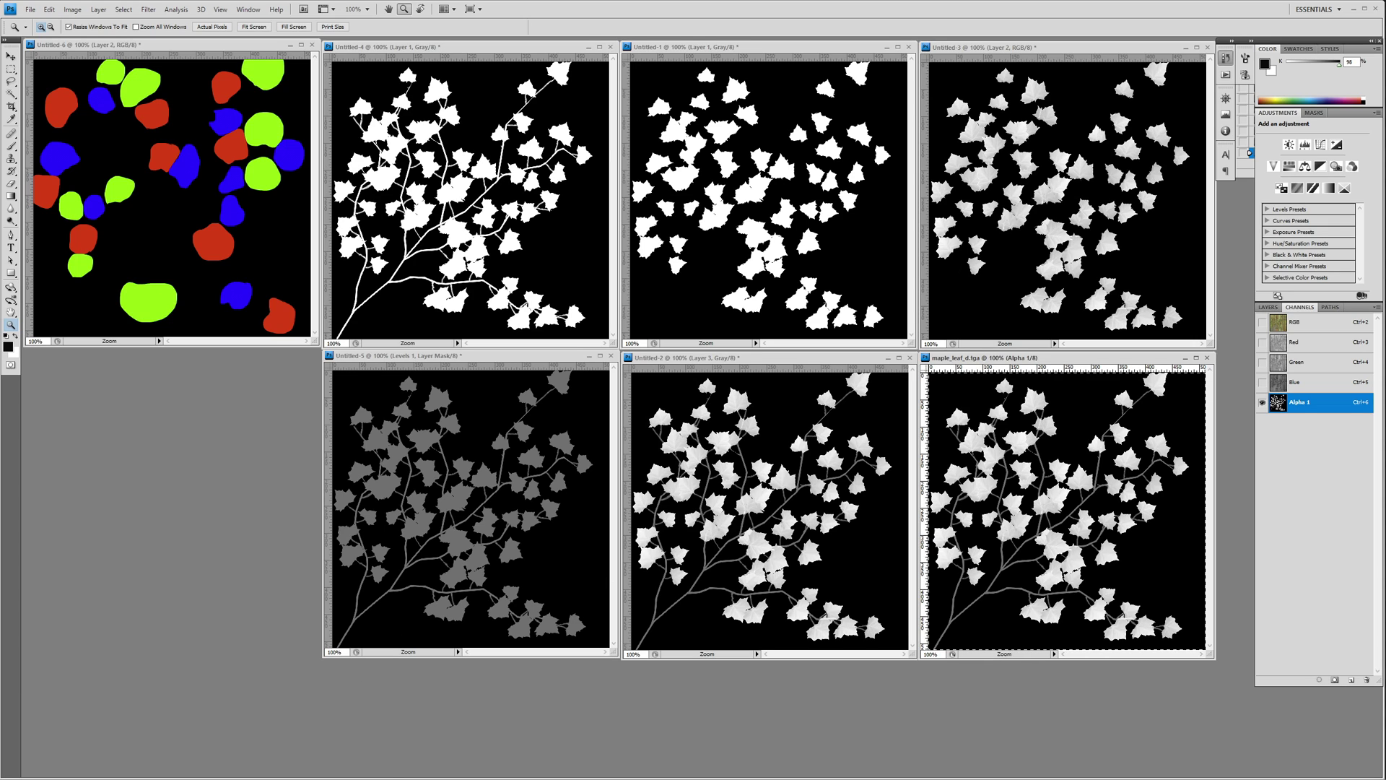
# - Bring the Unreal material editor back in front of Photoshop
pyautogui.click(211, 773)
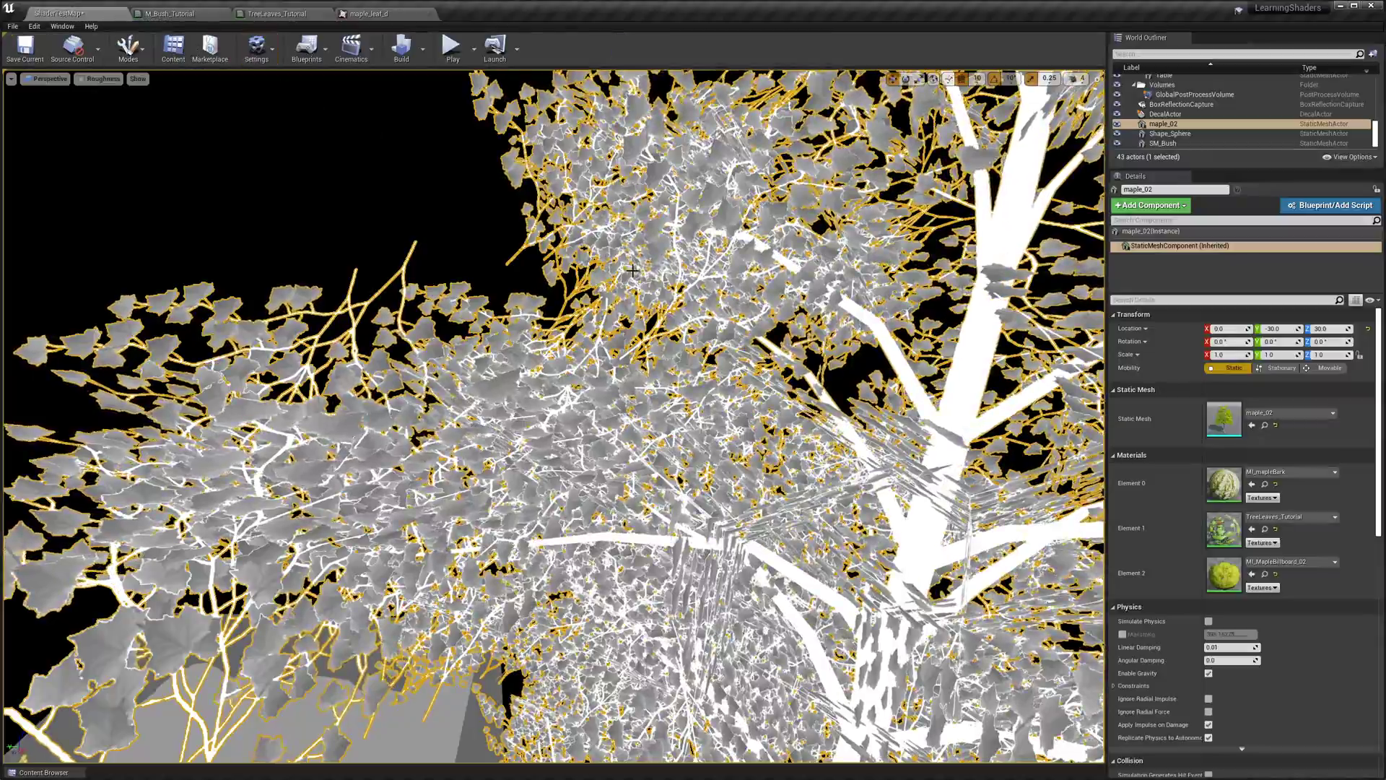
# - Switch the viewport from Roughness back to Lit shading and fly the camera toward the tree
pyautogui.click(107, 80)
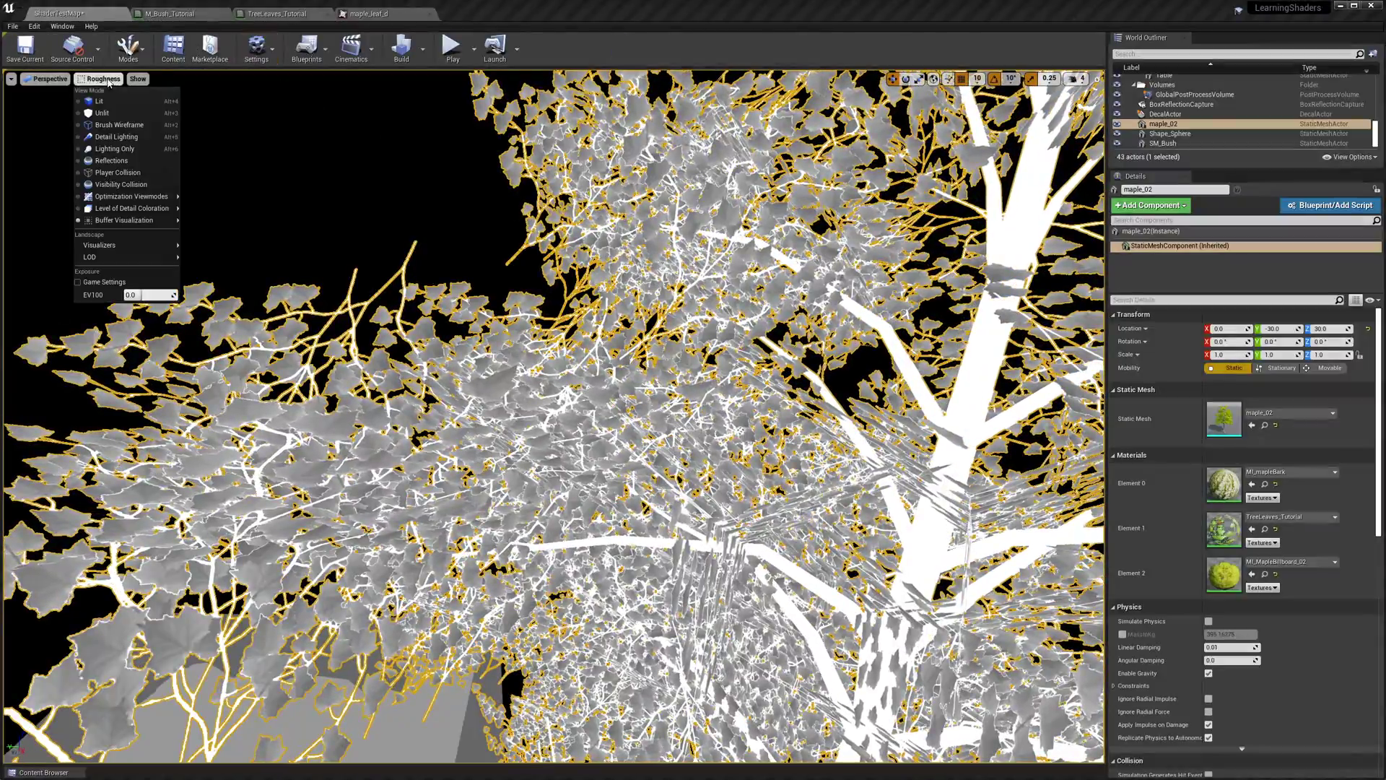
pyautogui.click(99, 101)
pyautogui.moveTo(313, 204); pyautogui.dragTo(343, 179, button='right')
pyautogui.moveTo(523, 224); pyautogui.dragTo(523, 224, button='right')
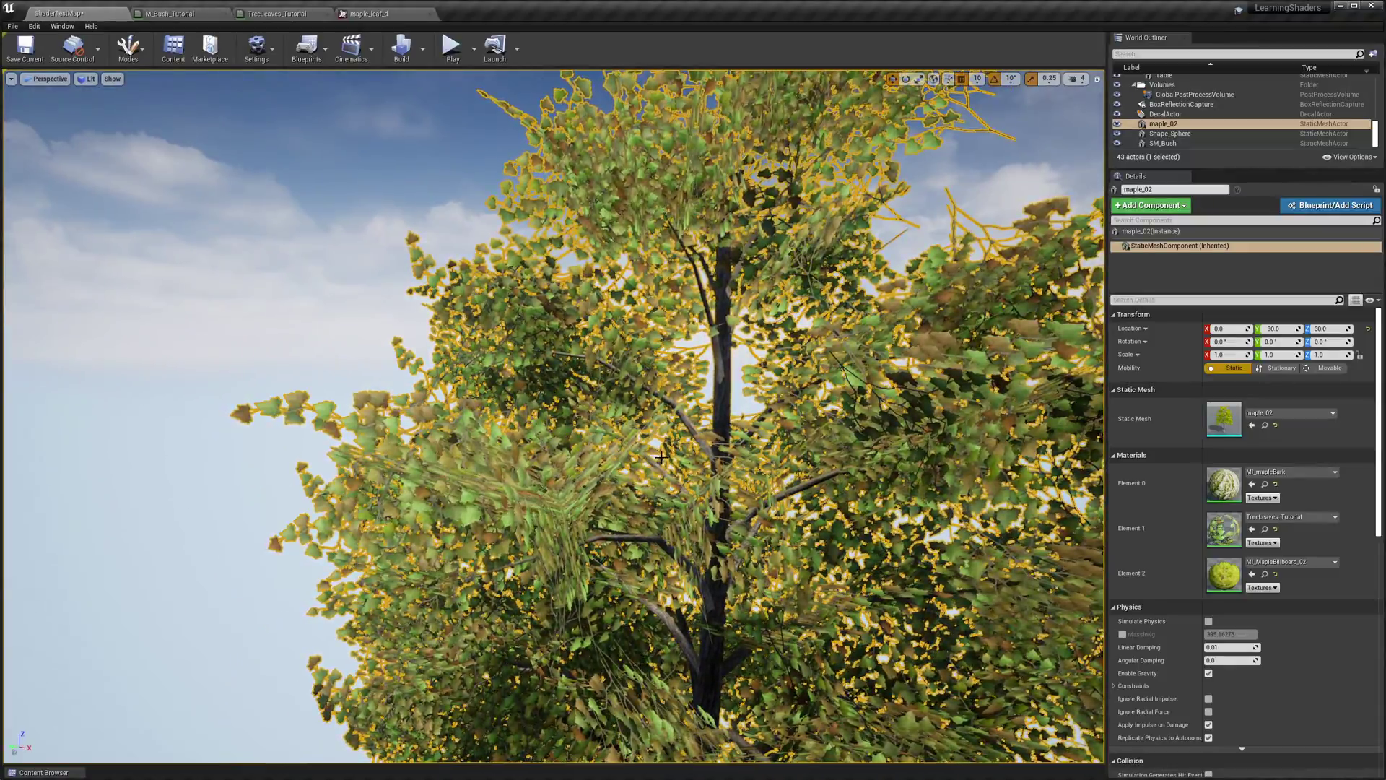
pyautogui.moveTo(661, 456); pyautogui.dragTo(641, 477, button='right')
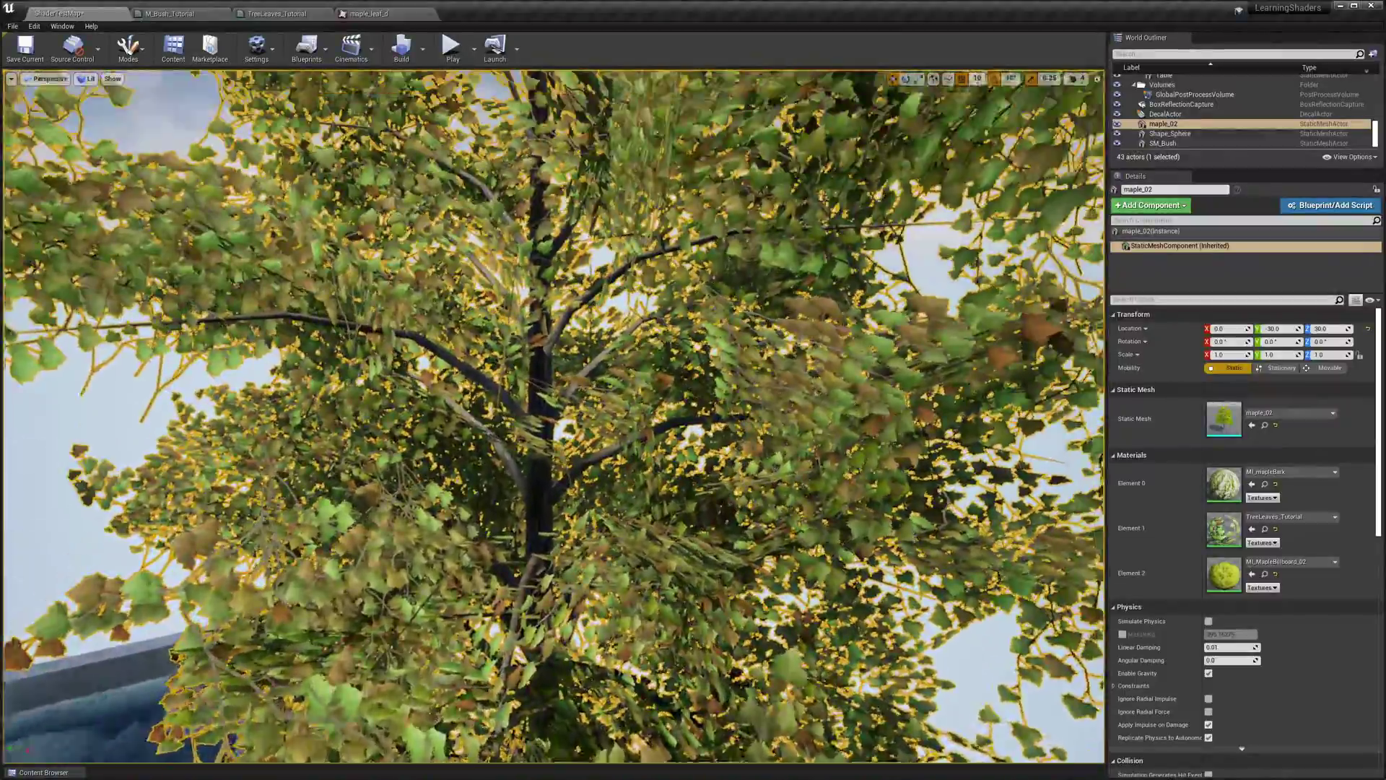
pyautogui.moveTo(641, 476); pyautogui.dragTo(640, 478, button='right')
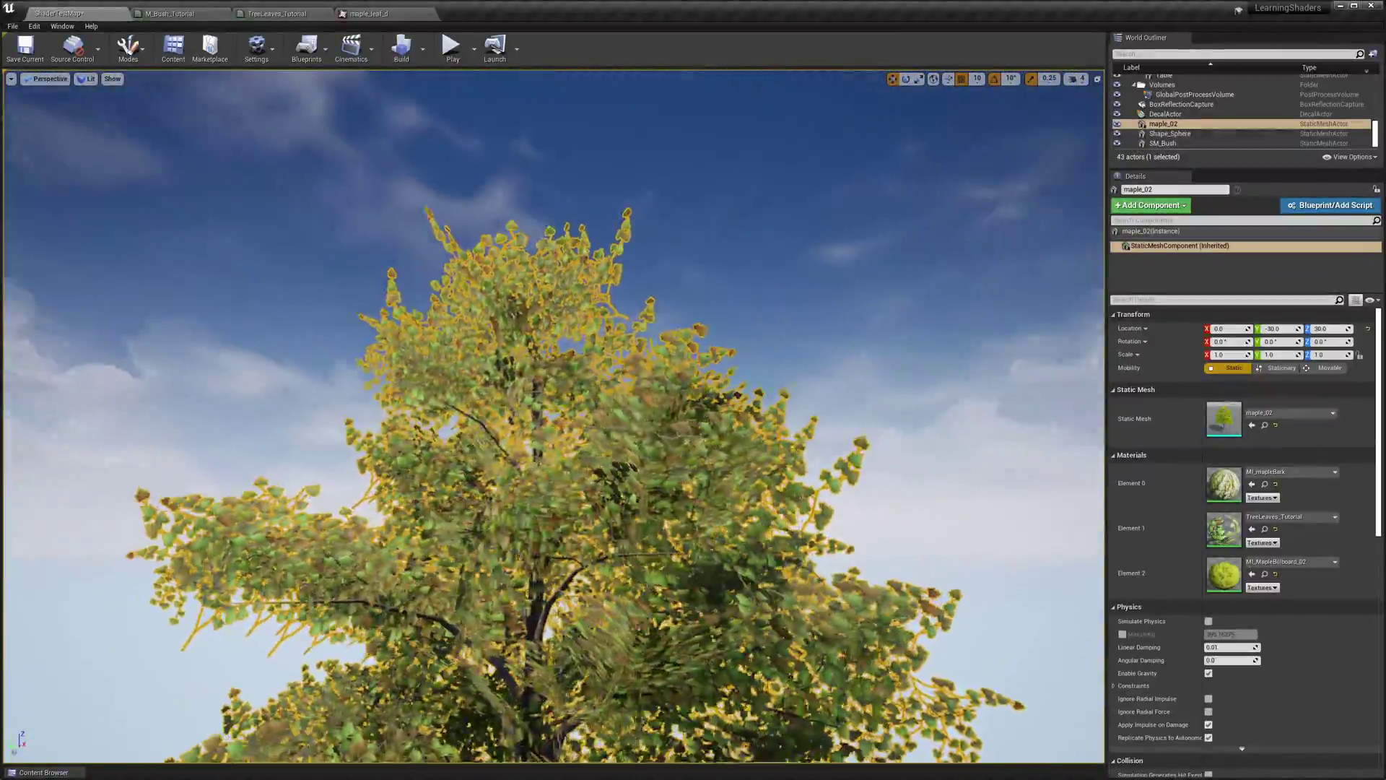
pyautogui.moveTo(641, 476); pyautogui.dragTo(662, 457, button='right')
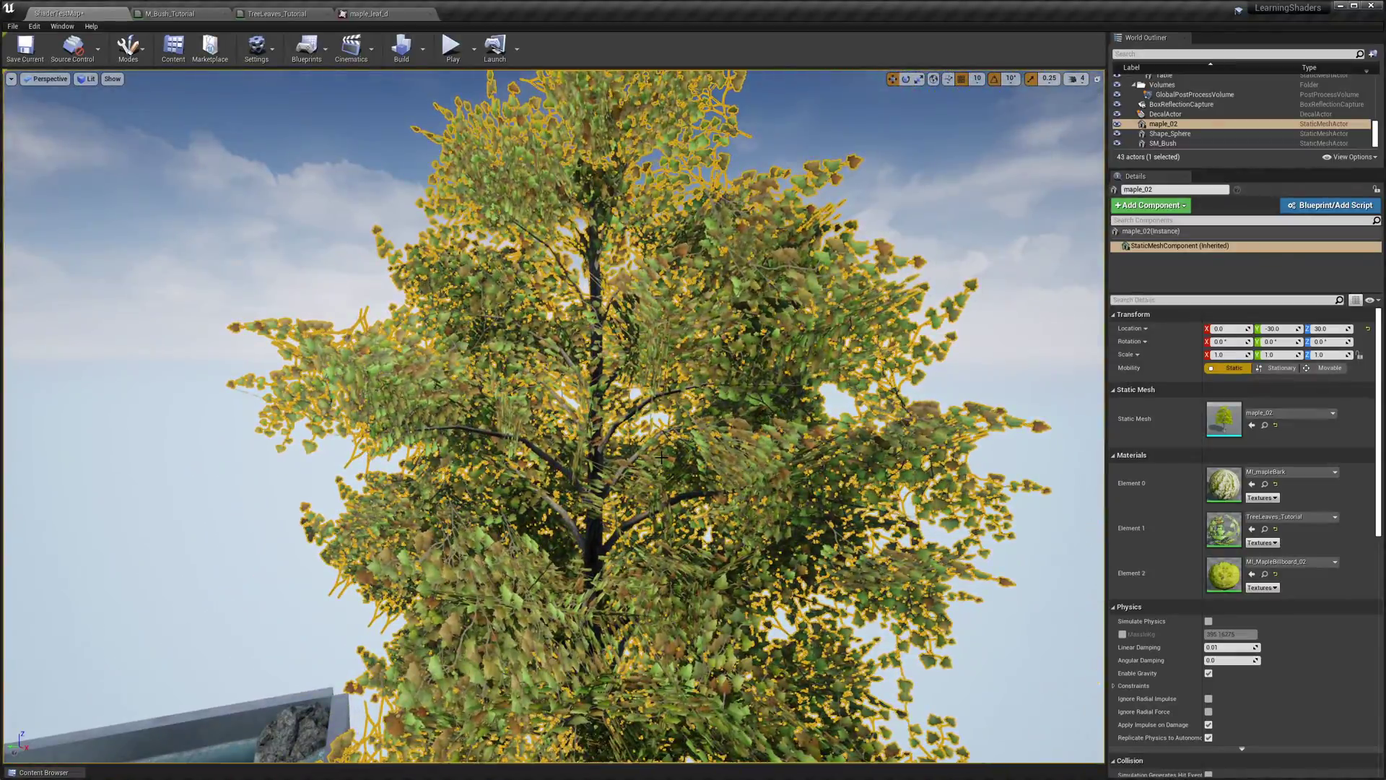